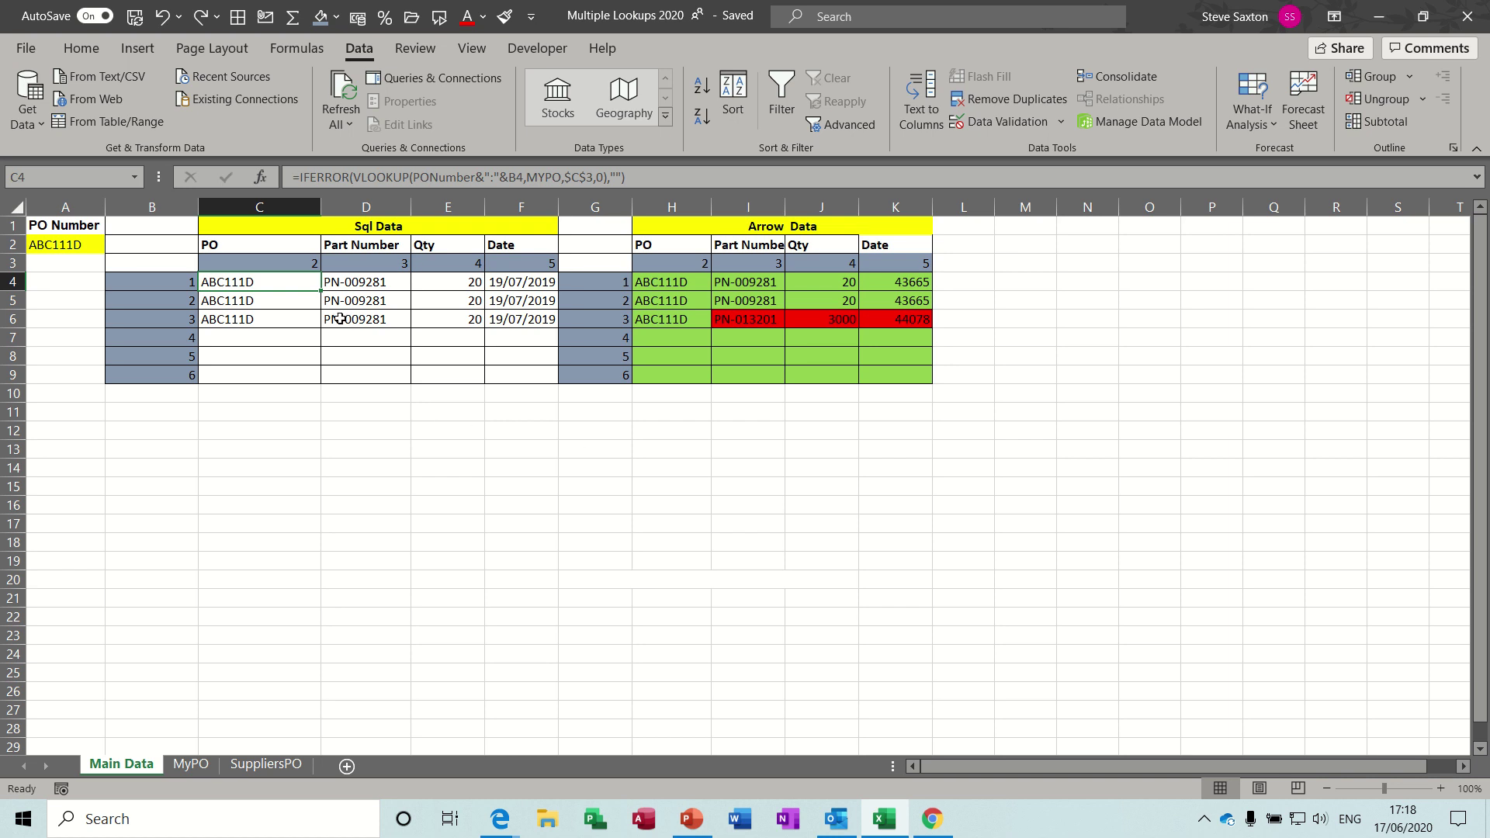
- Cycle the A2 PO Number through ABC111E, ABC111B, ABC111A and ABC111C
{"action": "left_click", "coordinate": [90, 246]}
{"action": "left_click", "coordinate": [114, 244]}
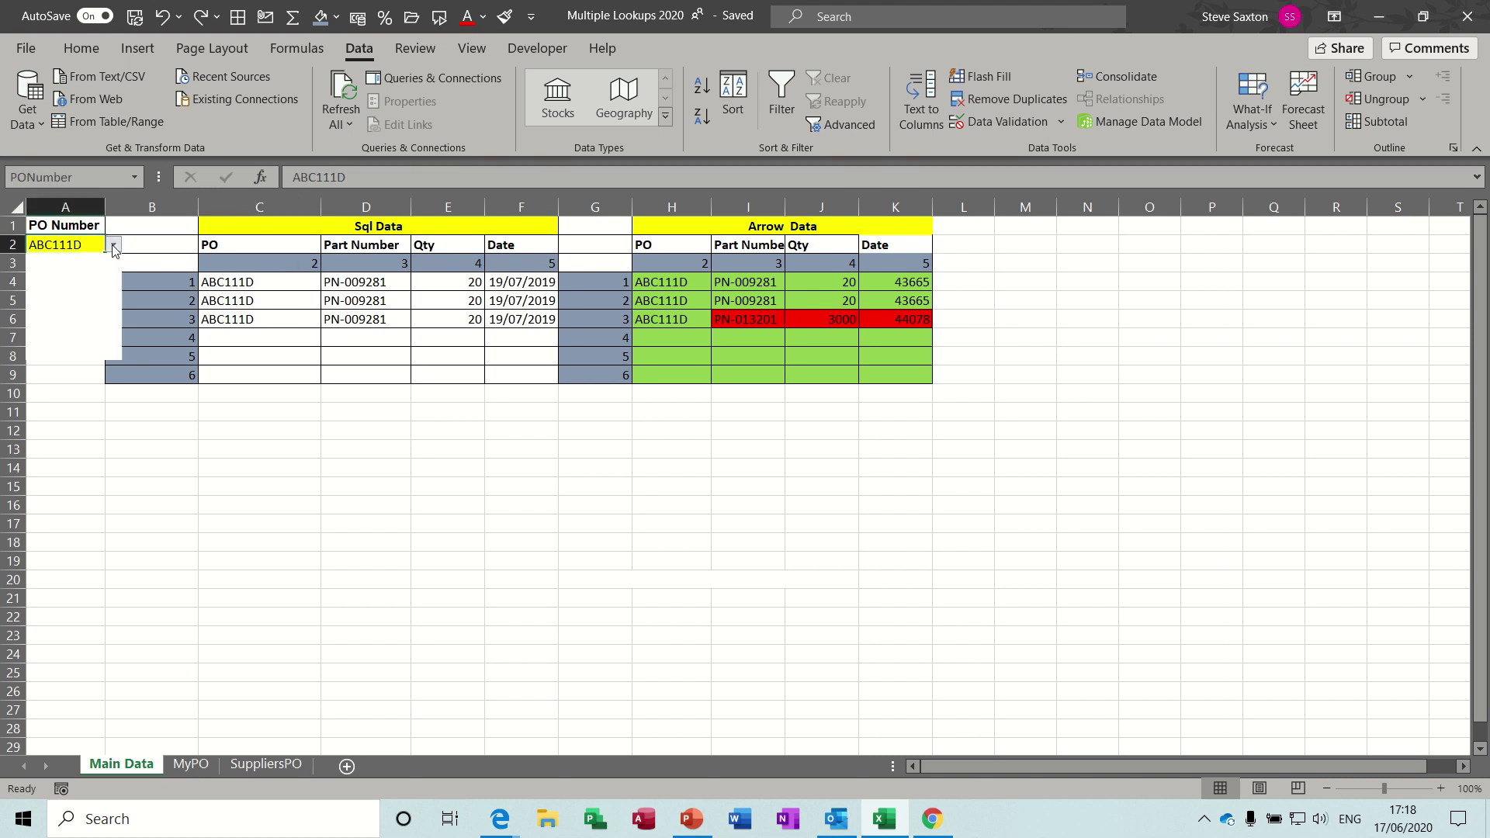
{"action": "left_click", "coordinate": [68, 301]}
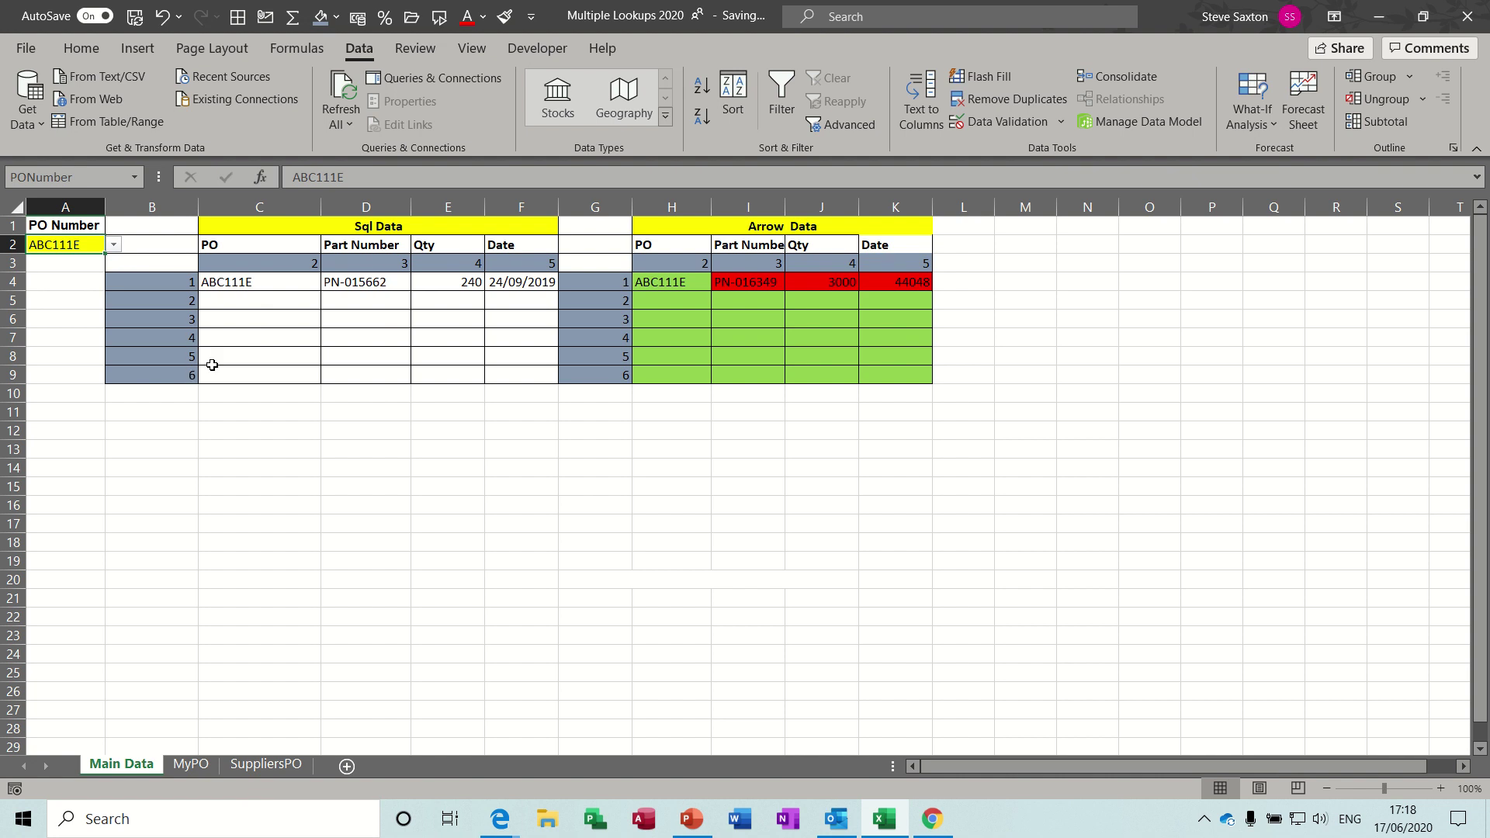
{"action": "left_click", "coordinate": [114, 245]}
{"action": "left_click", "coordinate": [113, 269]}
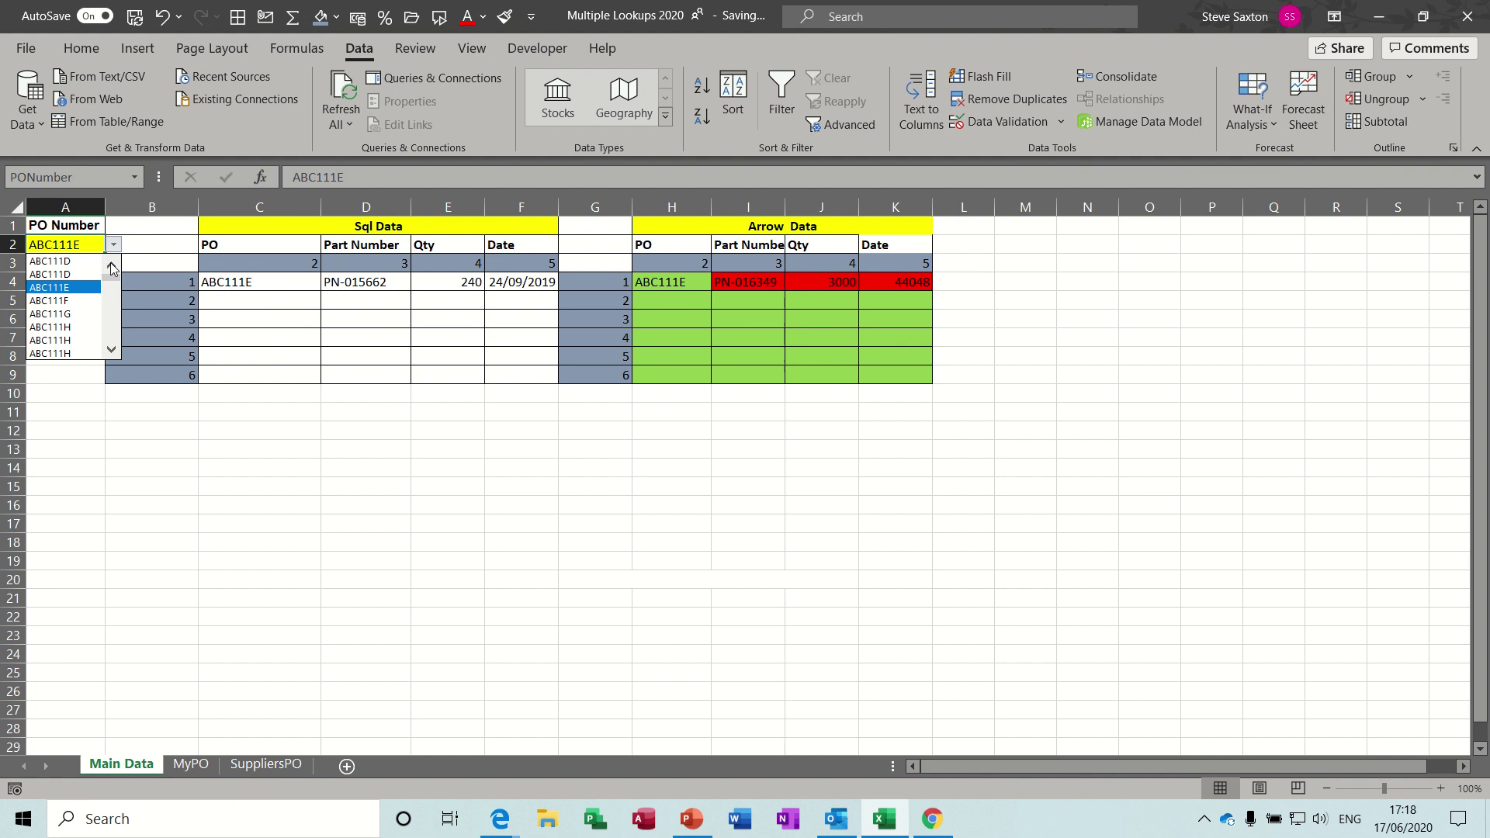
{"action": "left_click", "coordinate": [113, 268]}
{"action": "left_click", "coordinate": [113, 268]}
{"action": "left_click", "coordinate": [78, 262]}
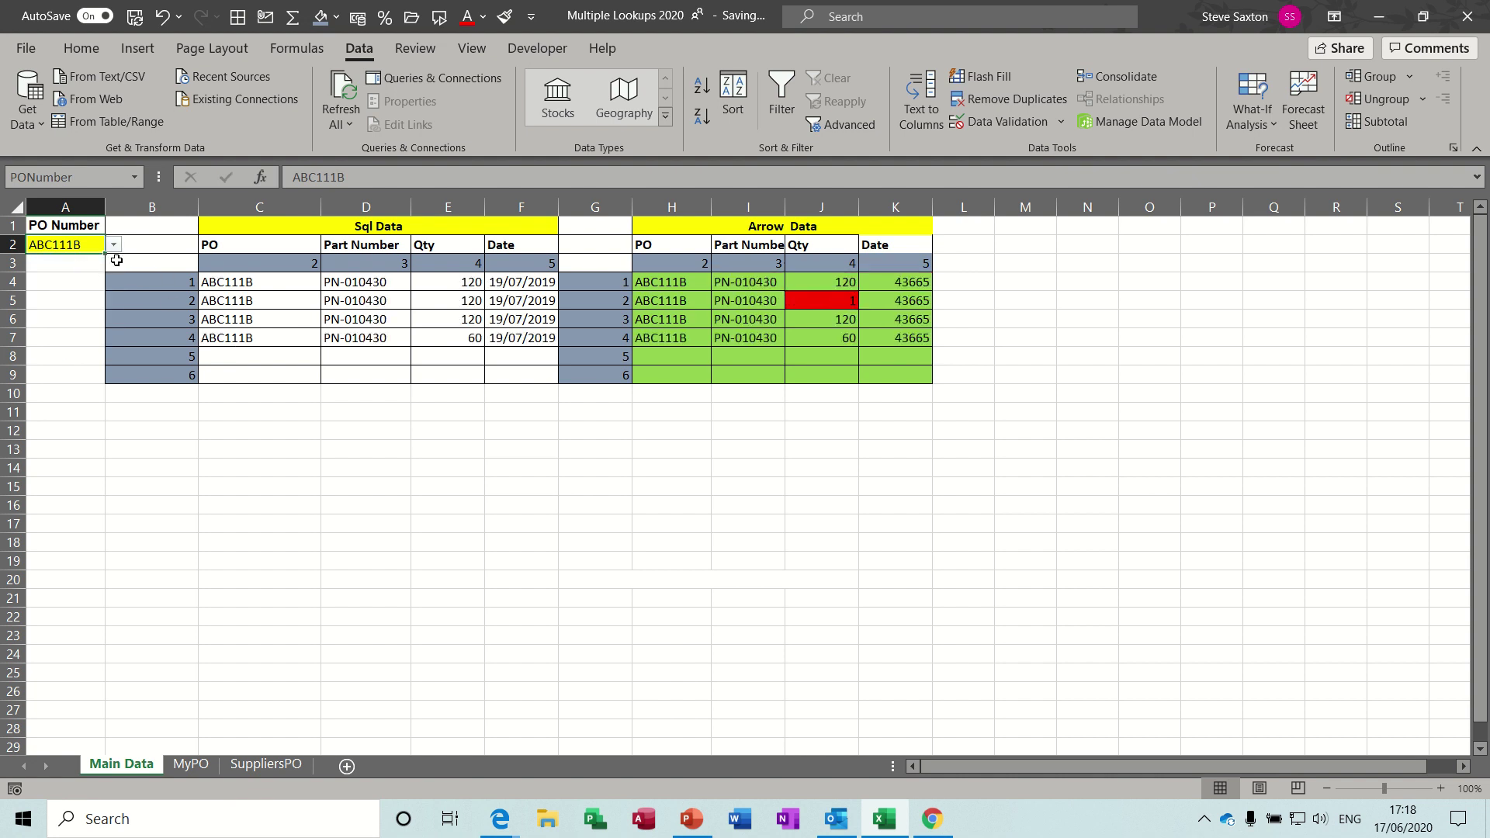
{"action": "left_click", "coordinate": [114, 245]}
{"action": "left_click", "coordinate": [113, 269]}
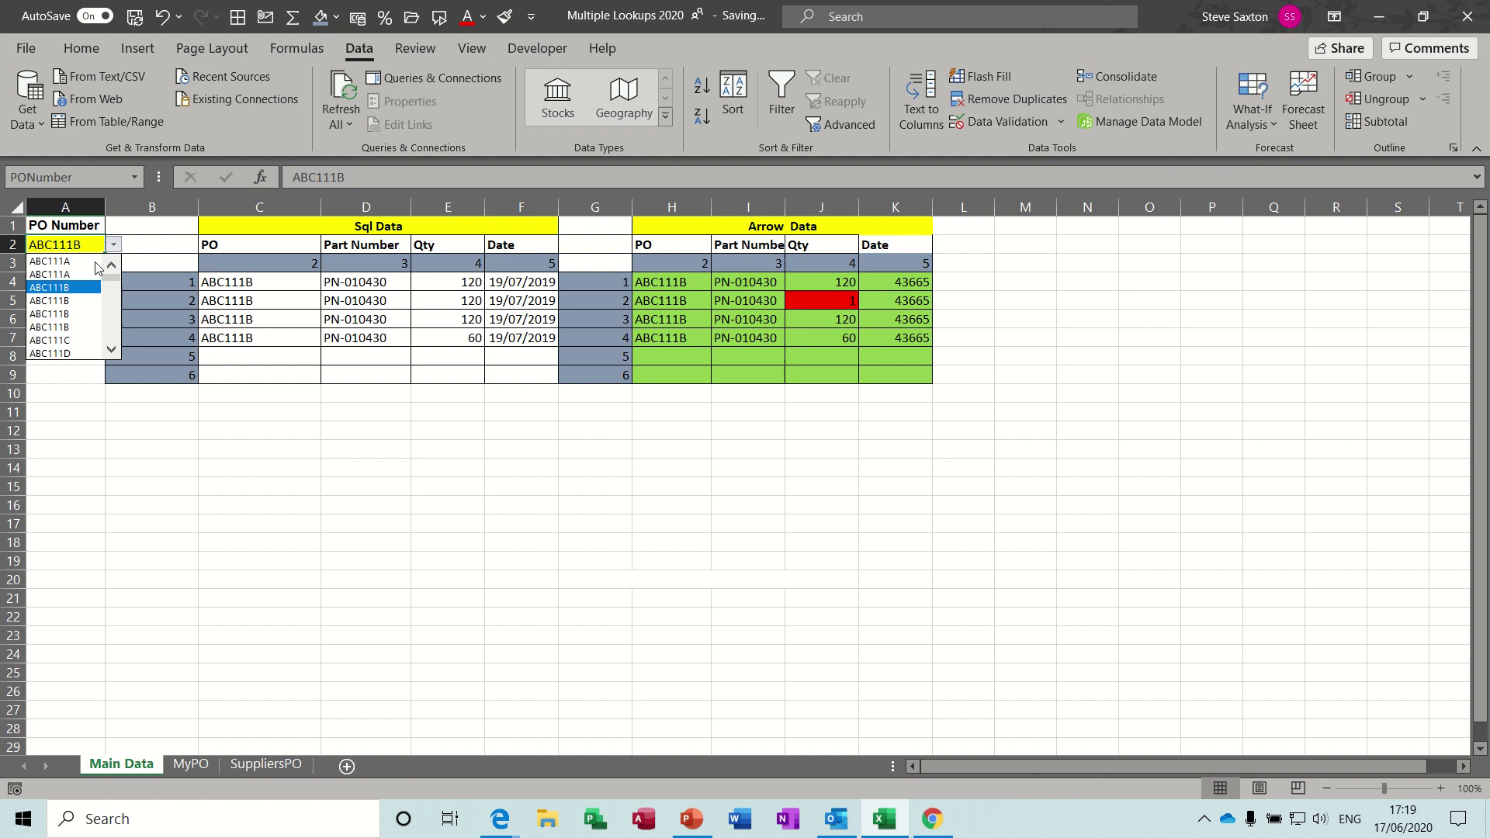
{"action": "left_click", "coordinate": [58, 260]}
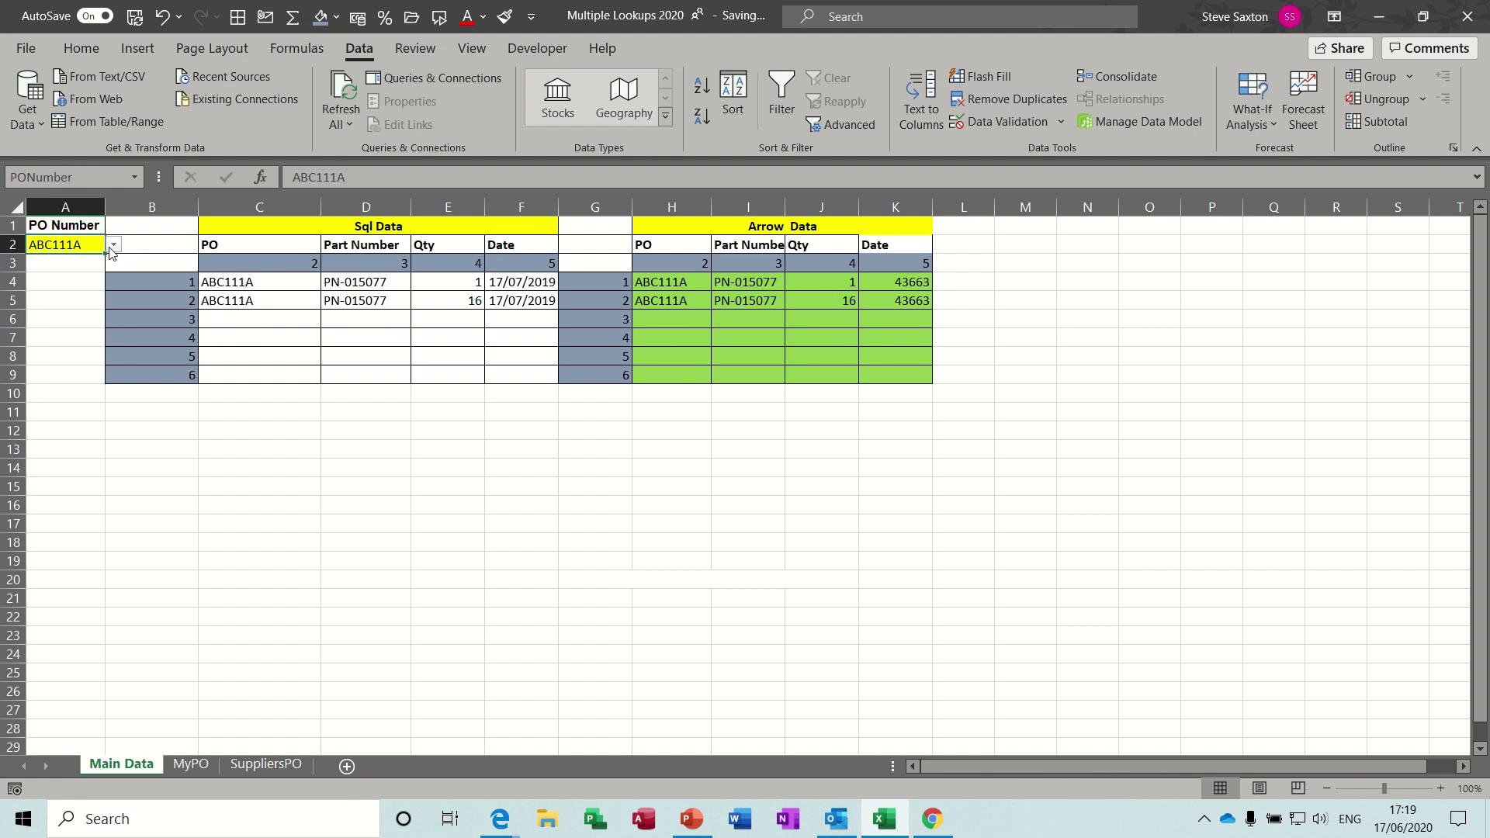
{"action": "left_click", "coordinate": [113, 245]}
{"action": "left_click", "coordinate": [88, 342]}
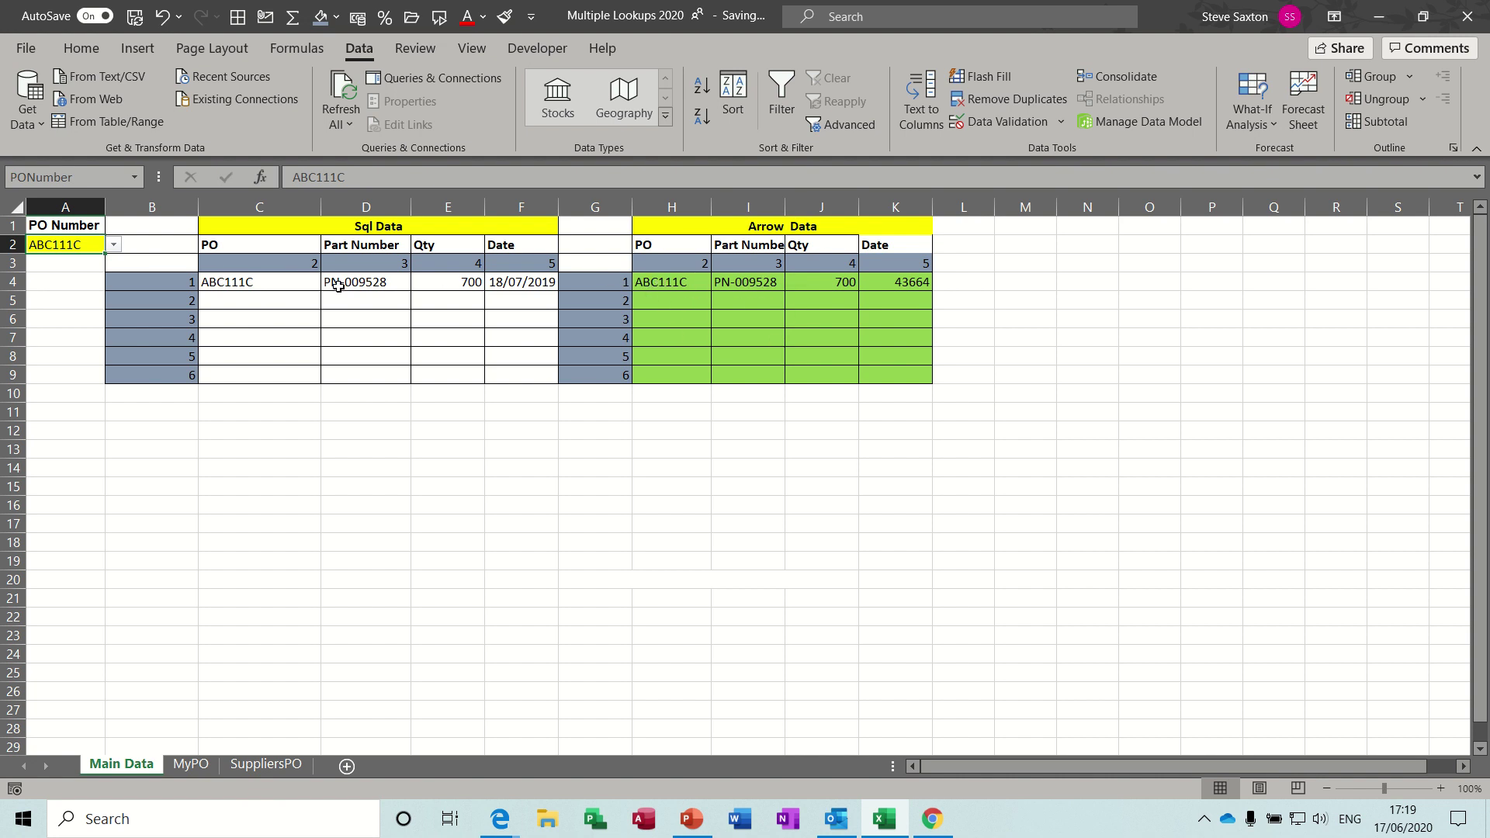
- Set the PO Number back to ABC111B and inspect the lookup formula in C4
{"action": "left_click", "coordinate": [114, 244]}
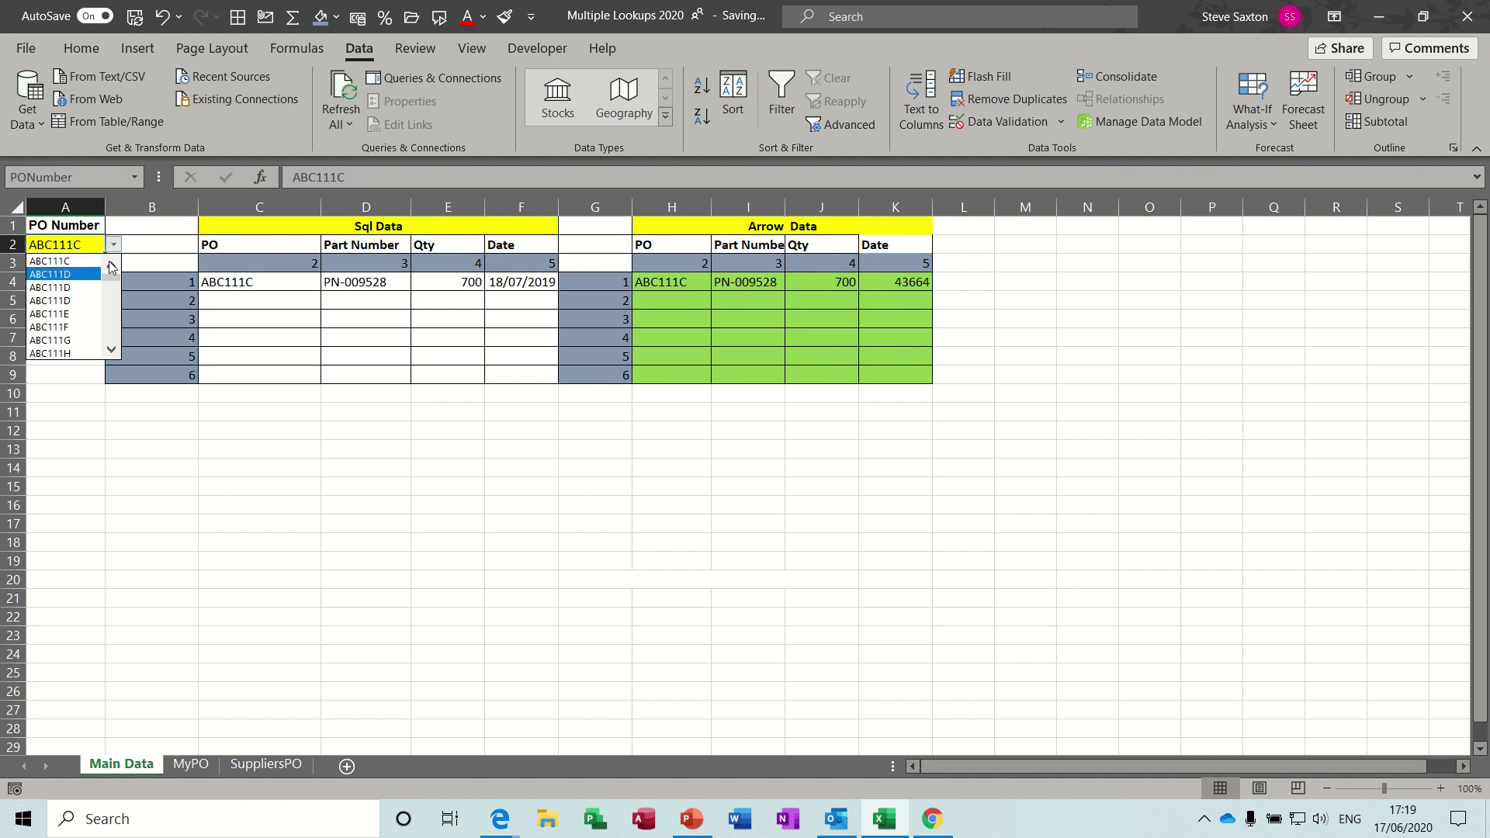
{"action": "left_click", "coordinate": [111, 264]}
{"action": "left_click", "coordinate": [75, 267]}
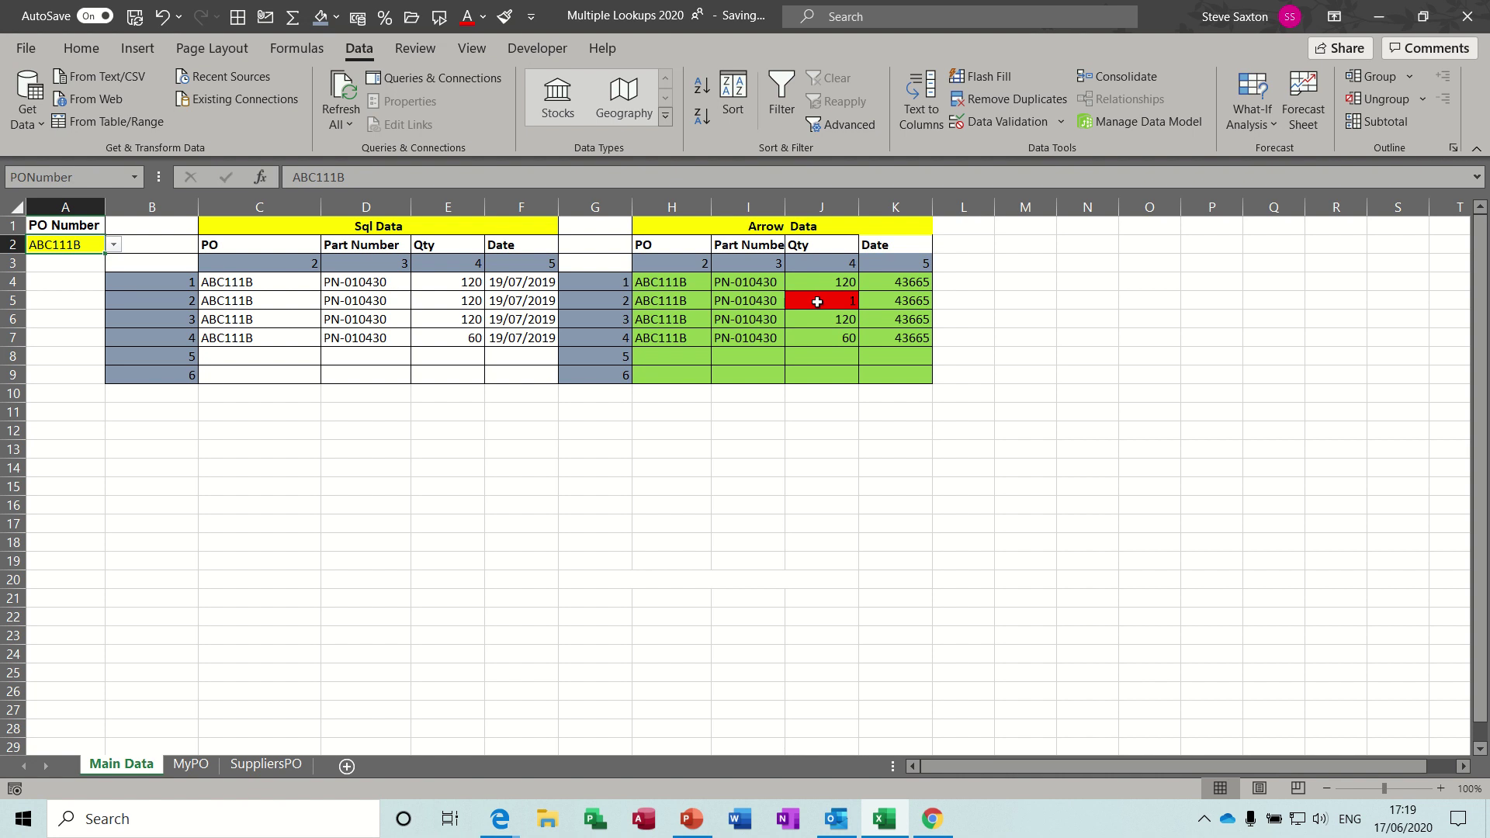
{"action": "left_click", "coordinate": [283, 288]}
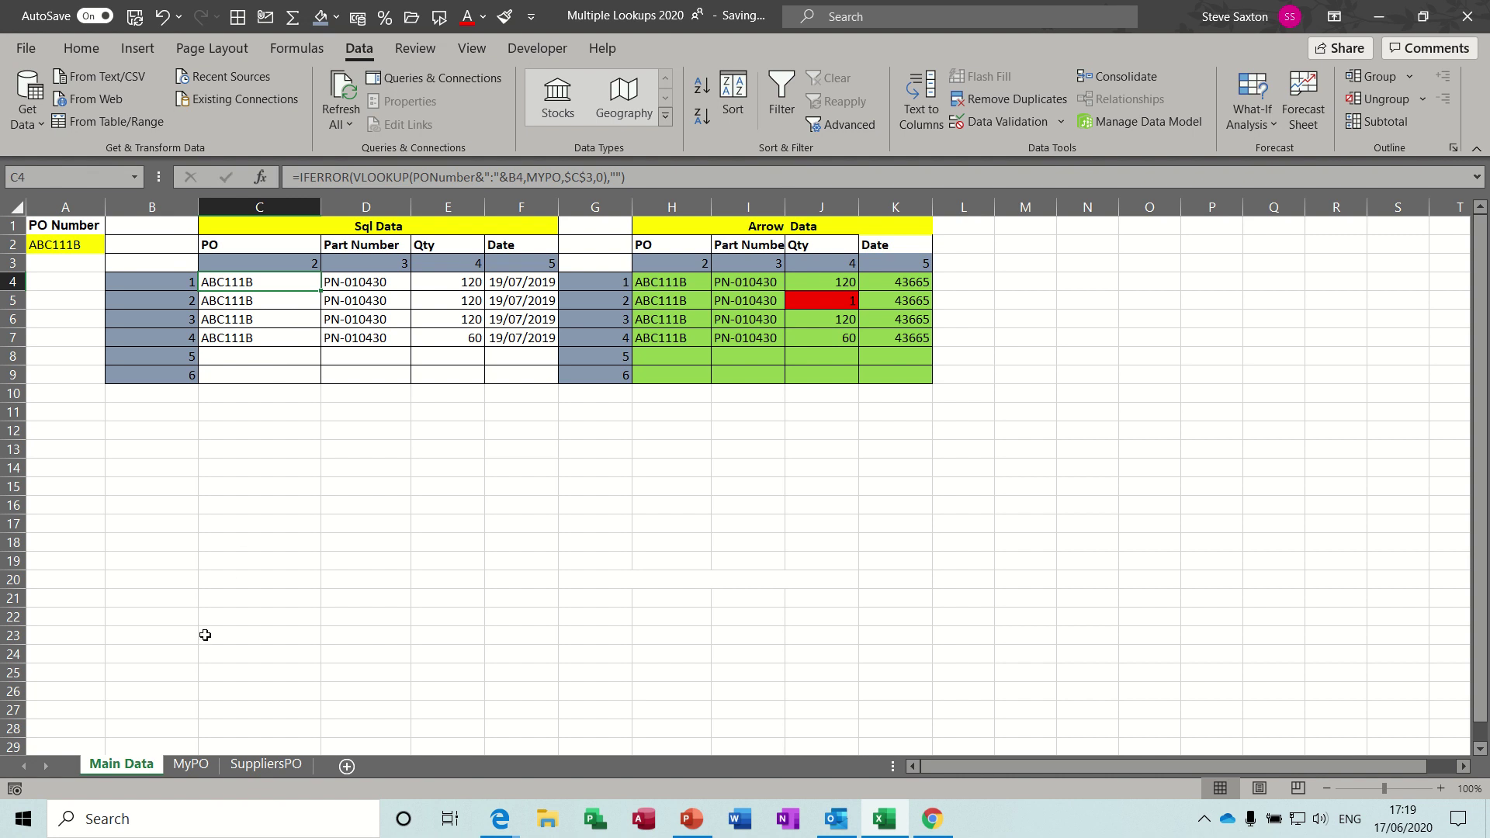
- Review MyPO's PO Number, Qty and order date columns
{"action": "left_click", "coordinate": [194, 766]}
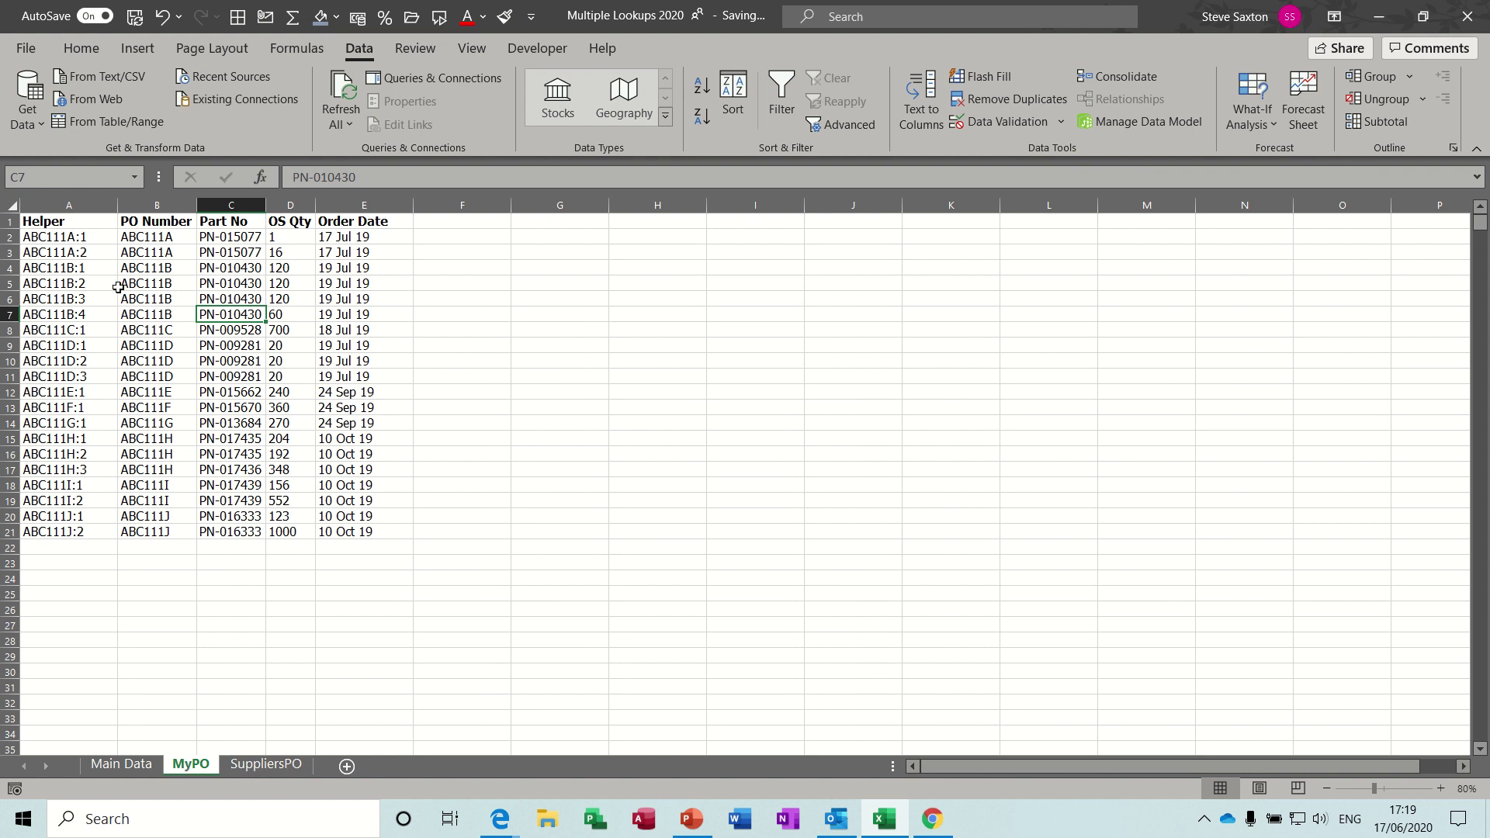
{"action": "left_click", "coordinate": [259, 765]}
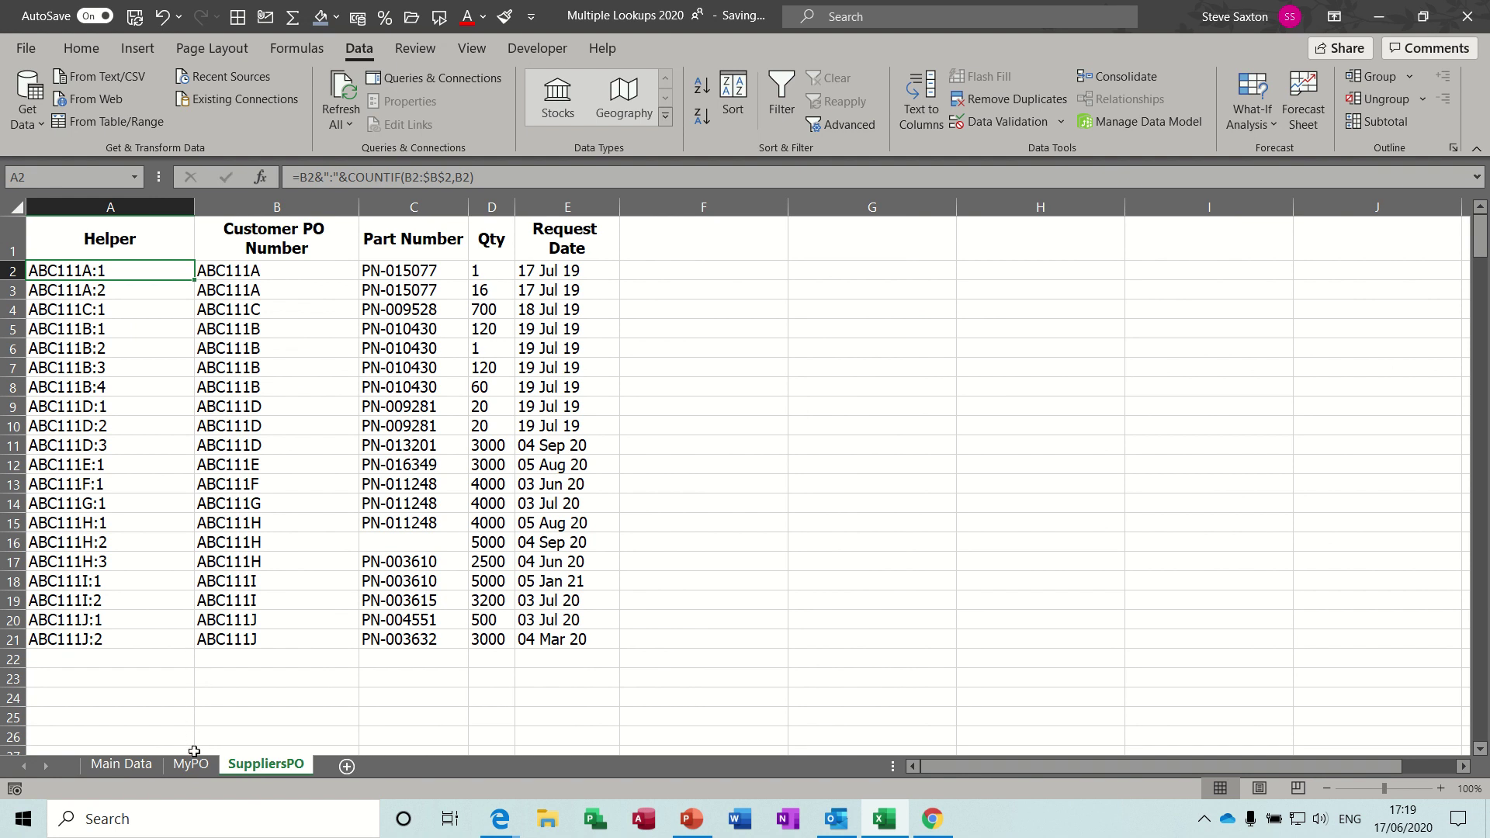
{"action": "left_click", "coordinate": [194, 765]}
{"action": "left_click_drag", "start_coordinate": [163, 238], "coordinate": [162, 365]}
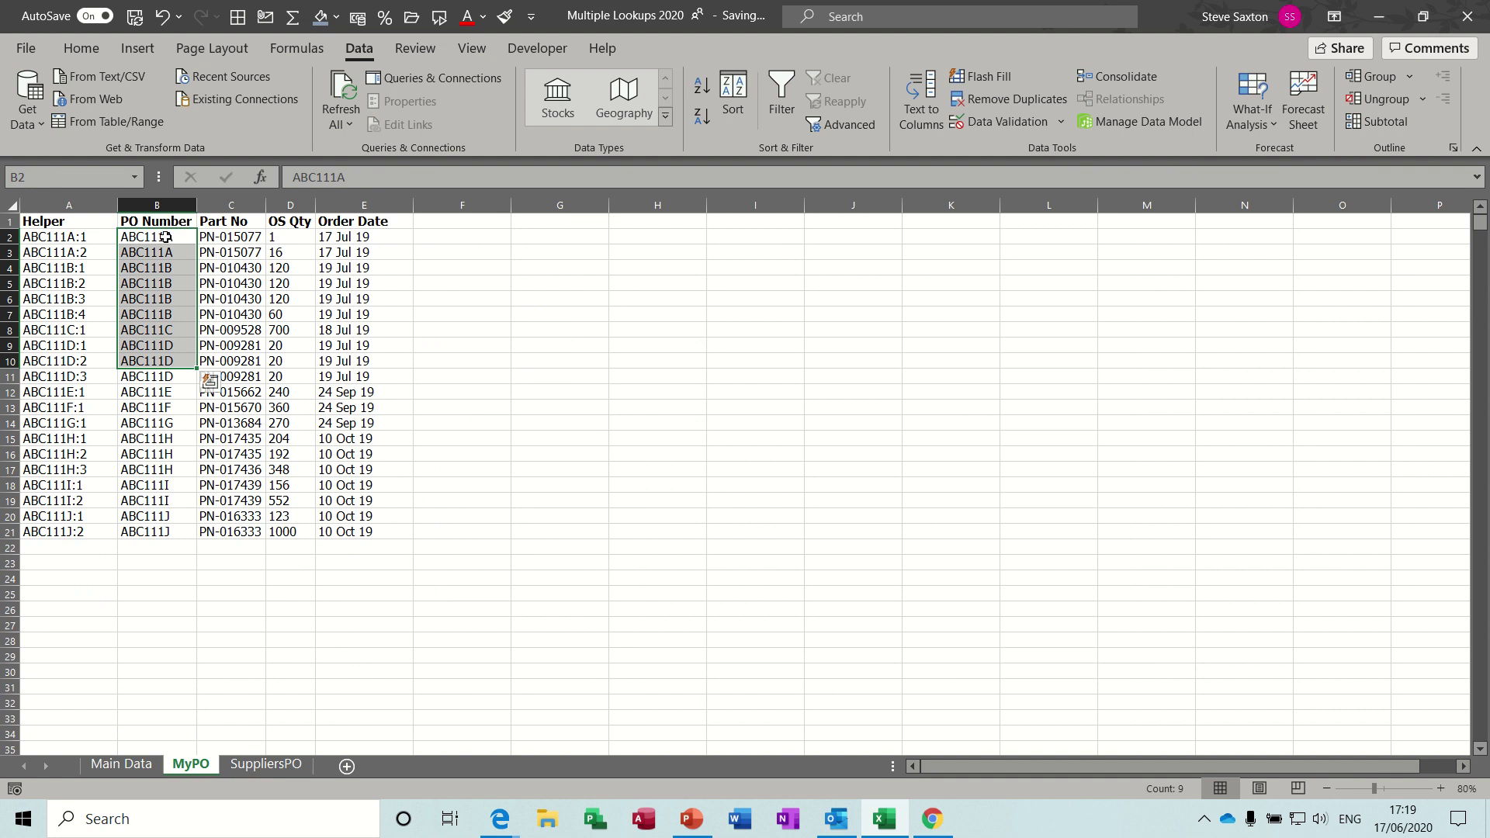
{"action": "left_click_drag", "start_coordinate": [164, 237], "coordinate": [162, 351]}
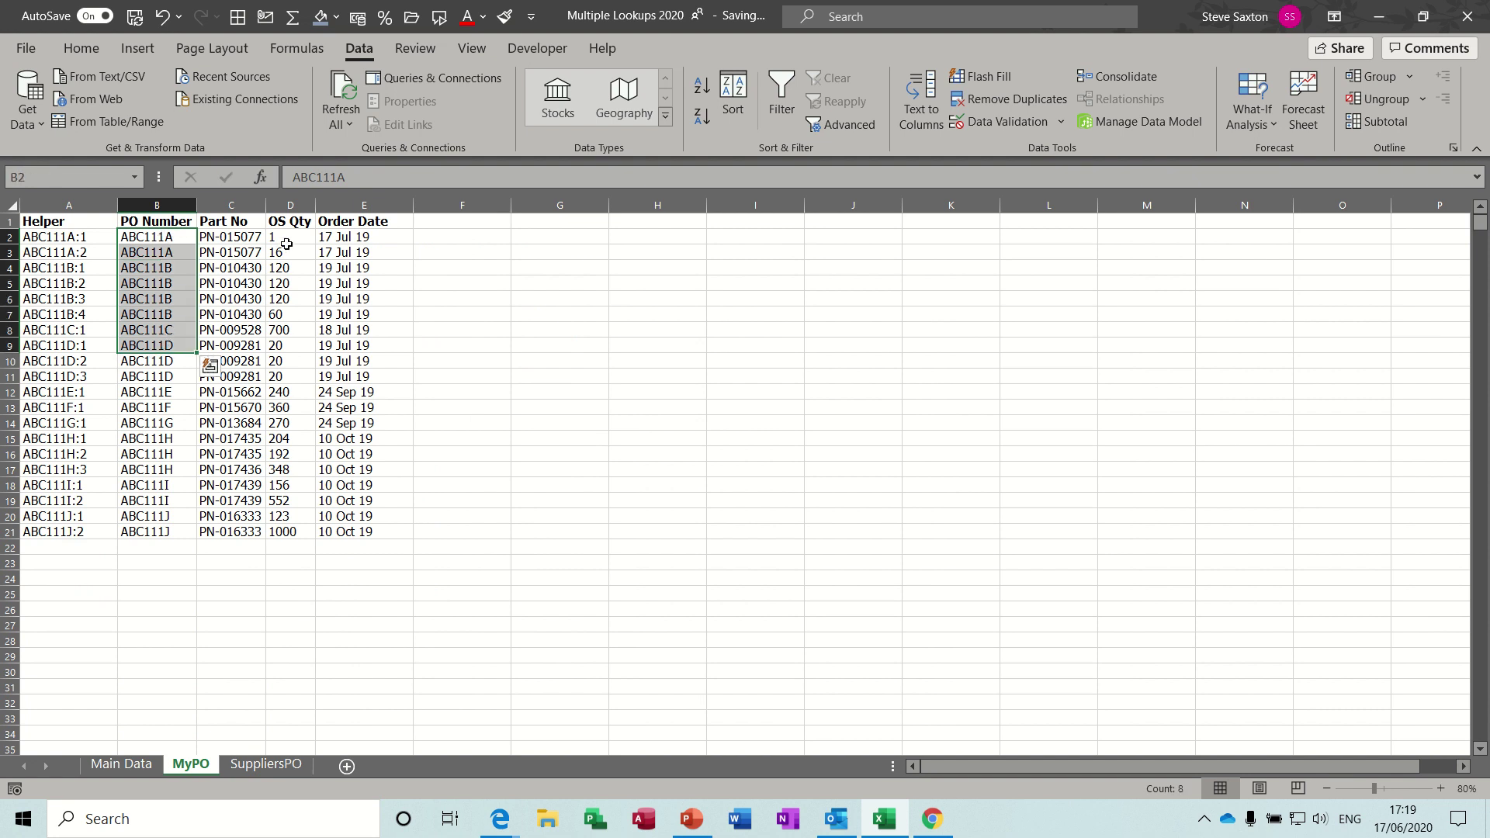
{"action": "left_click_drag", "start_coordinate": [286, 250], "coordinate": [287, 330]}
{"action": "left_click_drag", "start_coordinate": [359, 239], "coordinate": [362, 301]}
- On SuppliersPO, review the Customer PO Number, Part Number, Qty and Request Date columns
{"action": "left_click", "coordinate": [262, 764]}
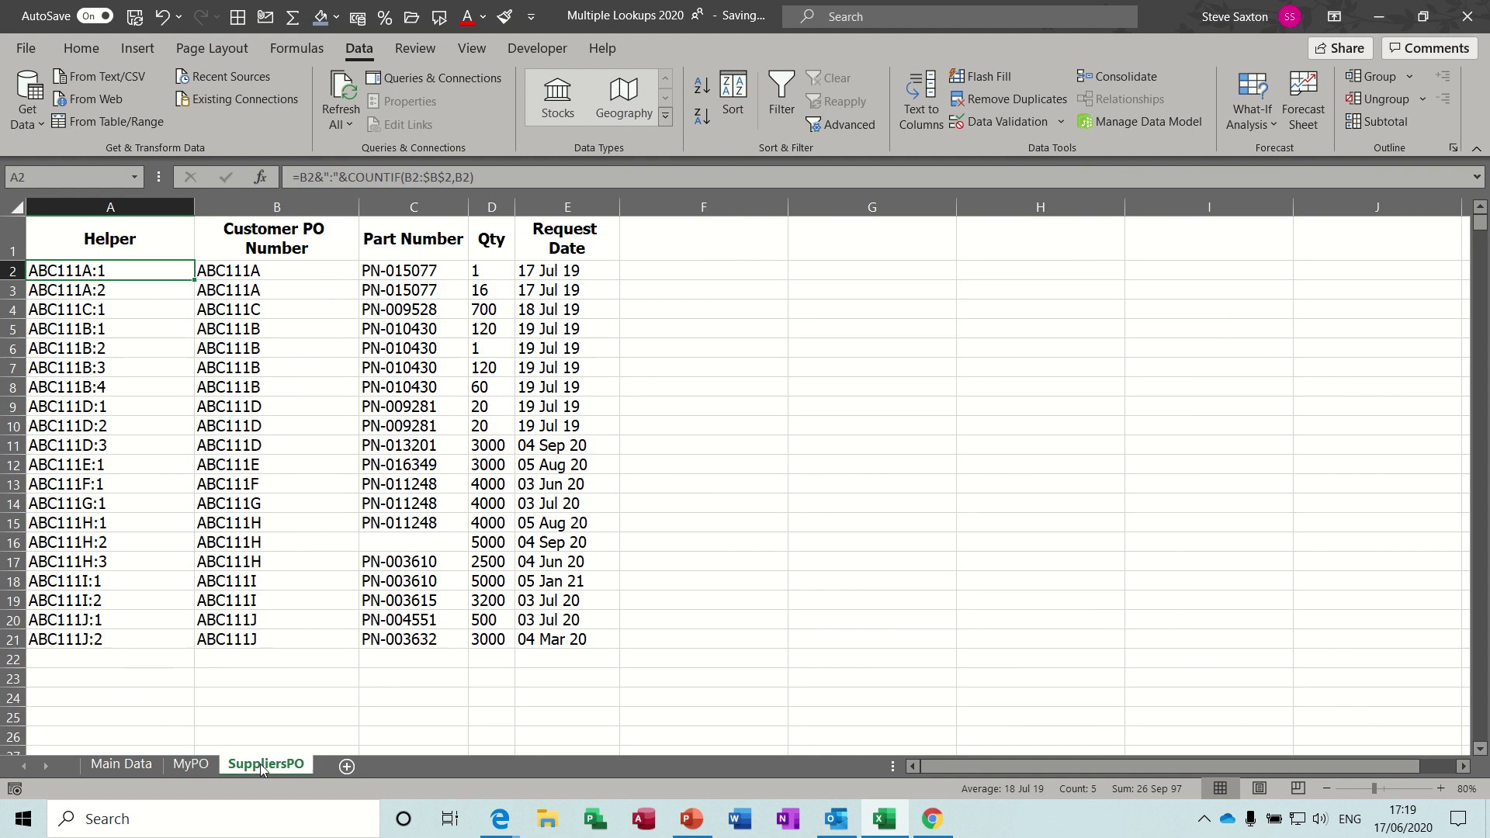
{"action": "left_click_drag", "start_coordinate": [276, 275], "coordinate": [326, 369]}
{"action": "left_click_drag", "start_coordinate": [416, 275], "coordinate": [417, 369]}
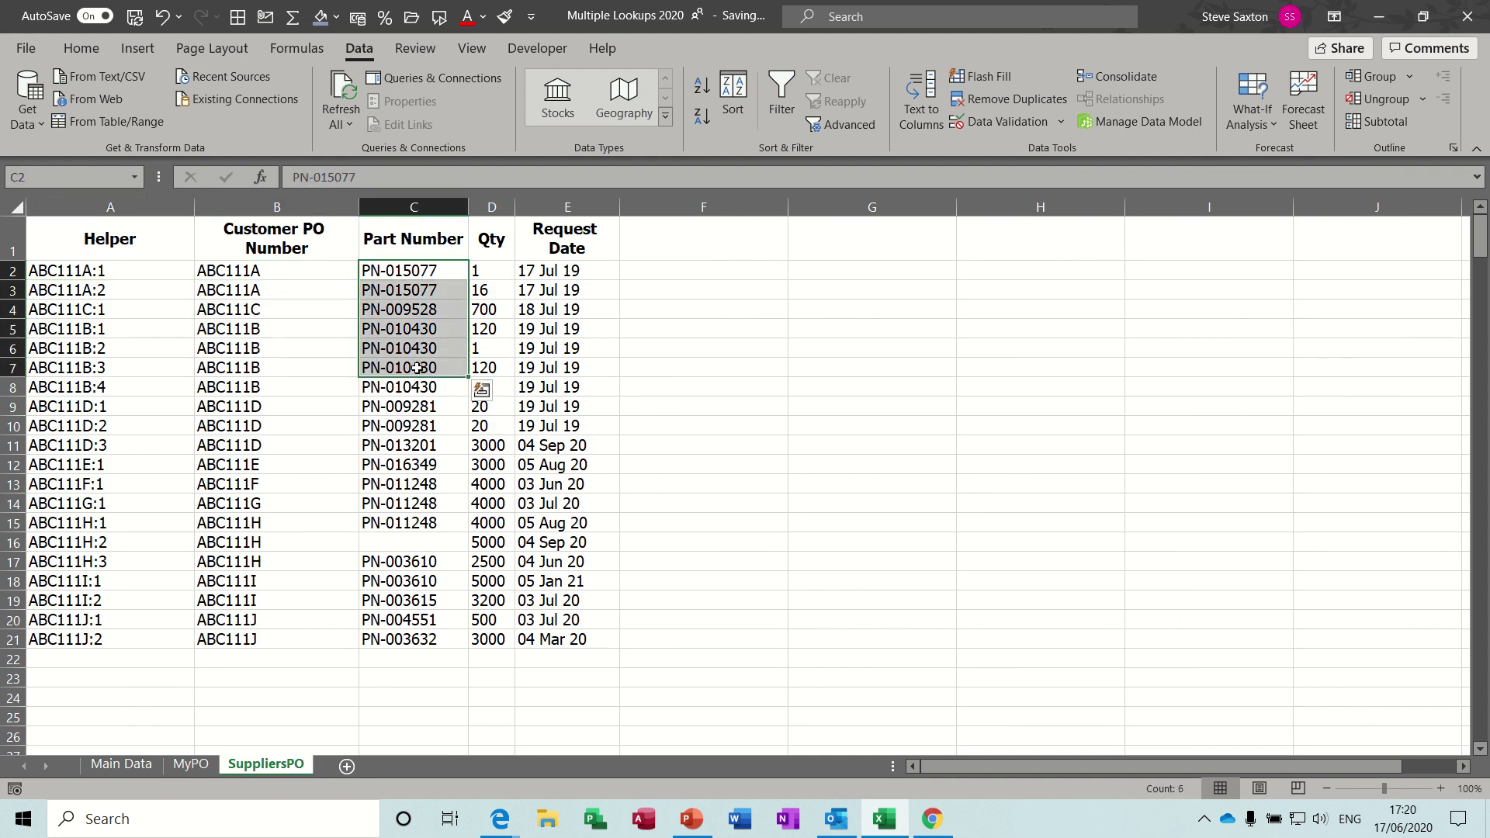
{"action": "left_click_drag", "start_coordinate": [479, 275], "coordinate": [485, 348]}
{"action": "left_click_drag", "start_coordinate": [560, 292], "coordinate": [571, 348]}
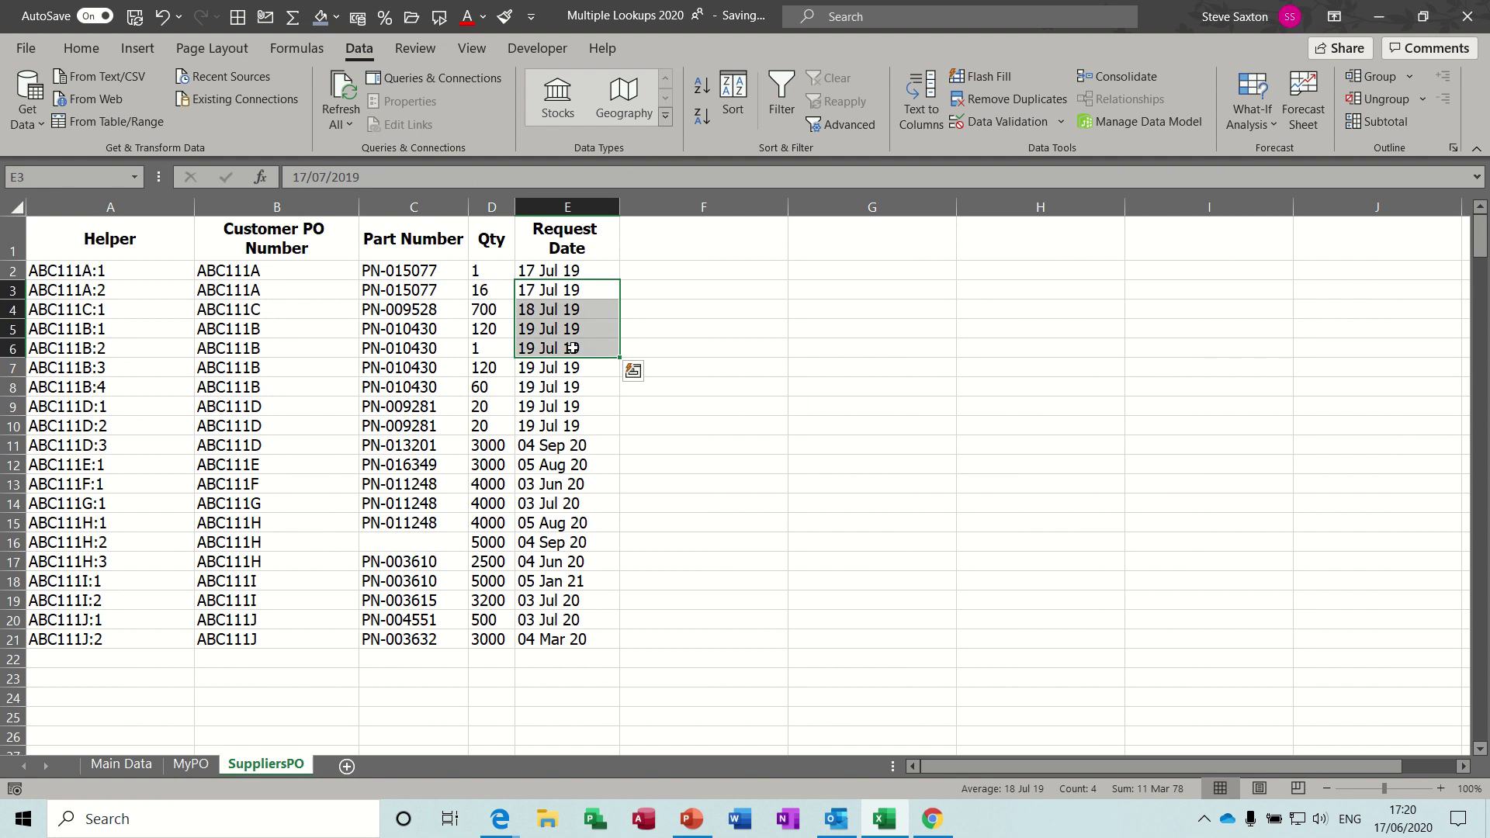
- Review the SuppliersPO helper keys in column A, then MyPO's helper cell A3
{"action": "left_click", "coordinate": [131, 273]}
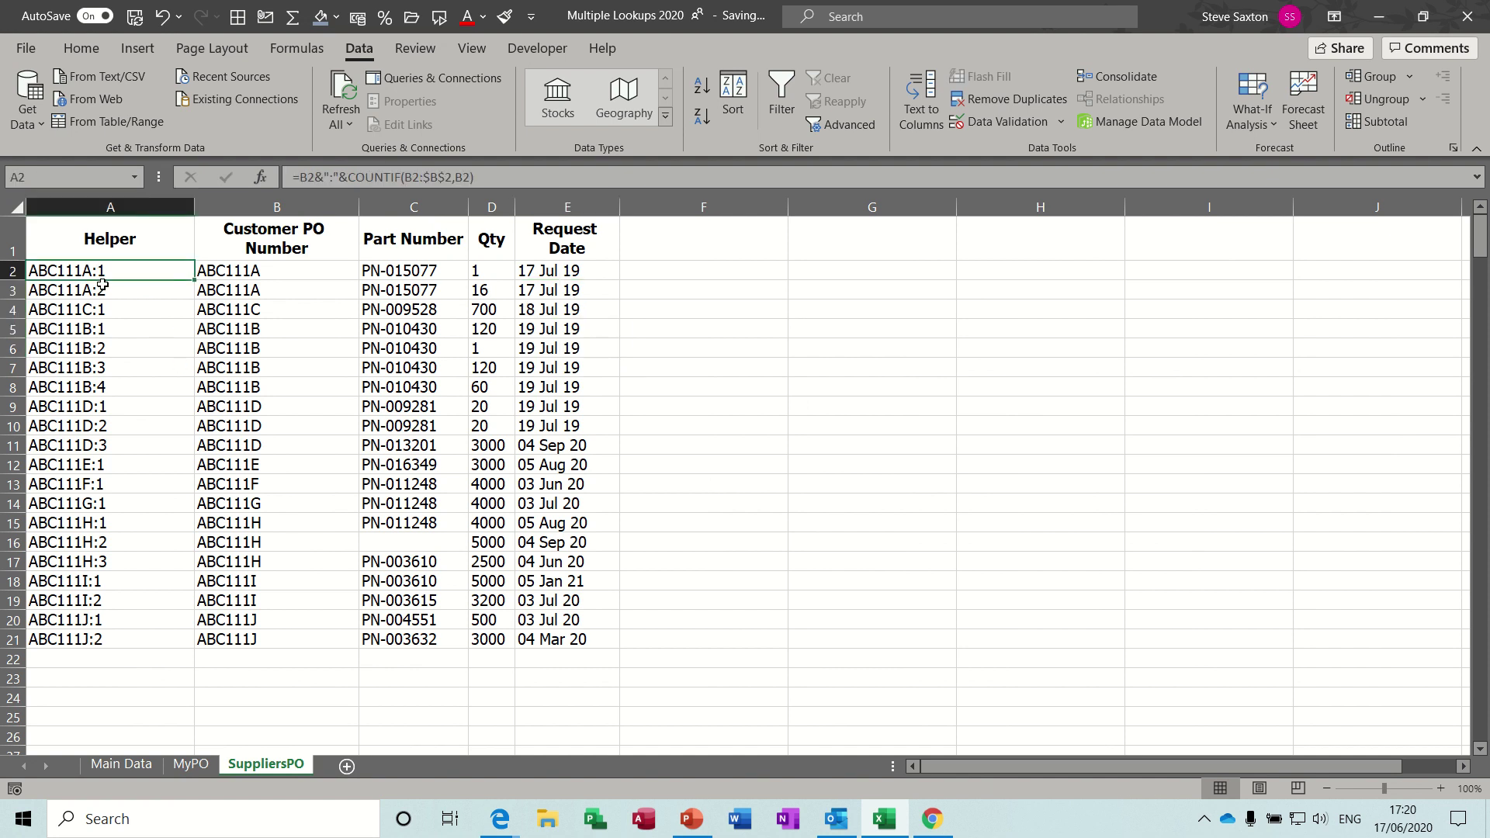
{"action": "left_click_drag", "start_coordinate": [103, 285], "coordinate": [101, 425]}
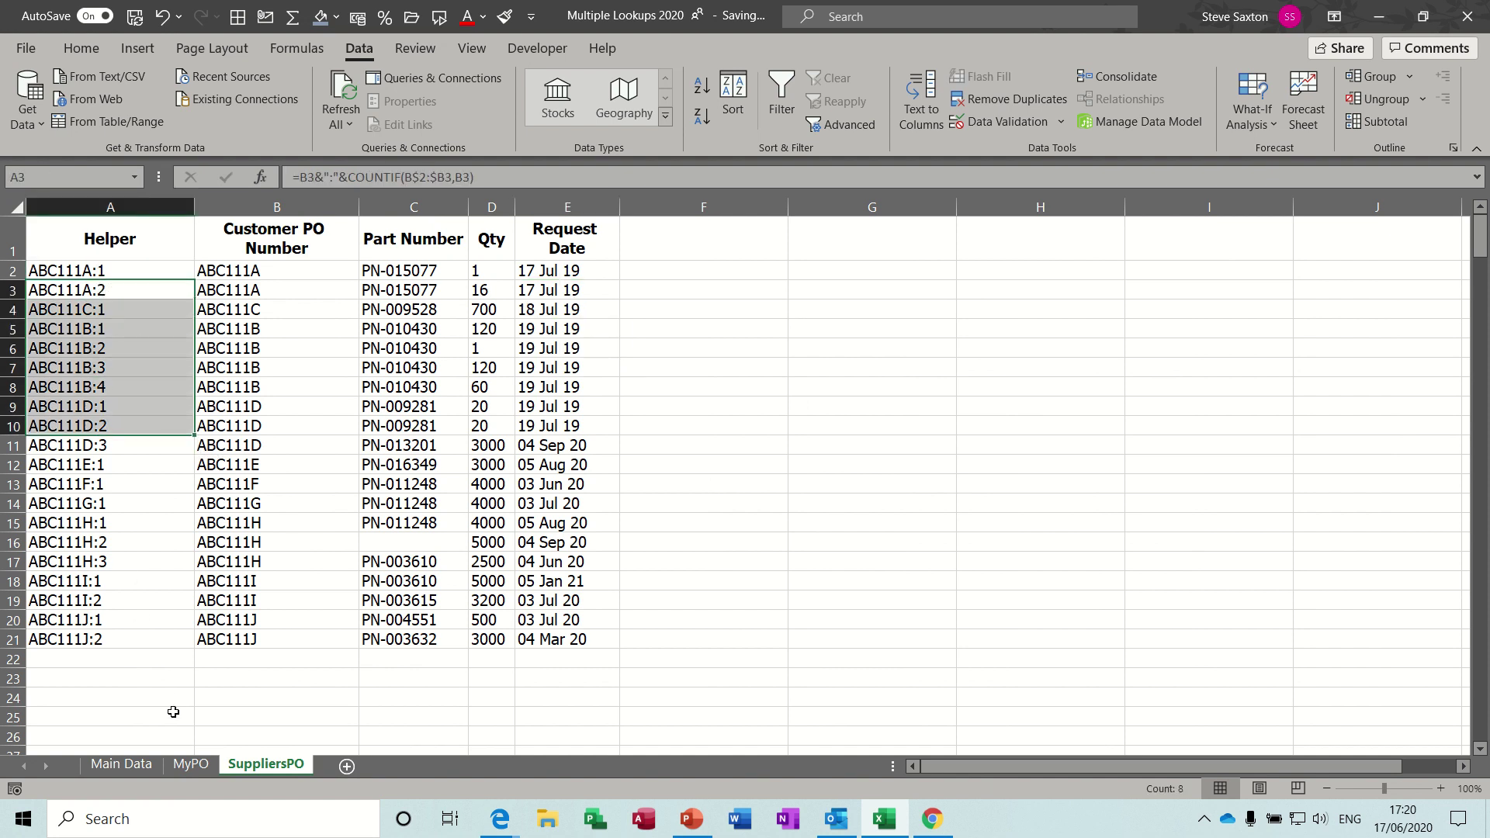
{"action": "left_click", "coordinate": [196, 768]}
{"action": "left_click", "coordinate": [66, 252]}
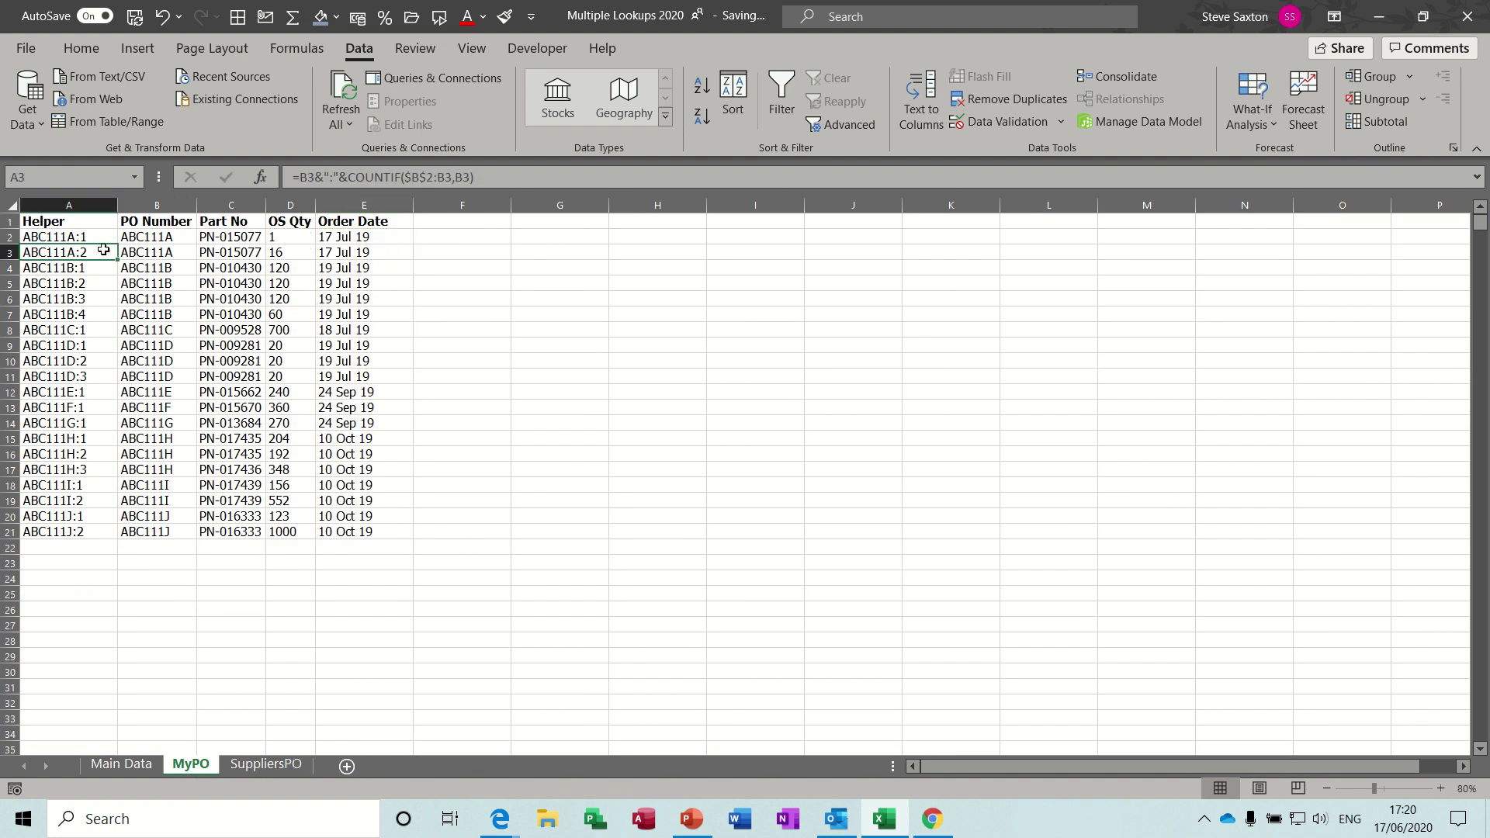
- Mark MyPO's PO Number groups in column B and view A2's COUNTIF helper formula
{"action": "left_click", "coordinate": [151, 236]}
{"action": "left_click_drag", "start_coordinate": [150, 236], "coordinate": [153, 314]}
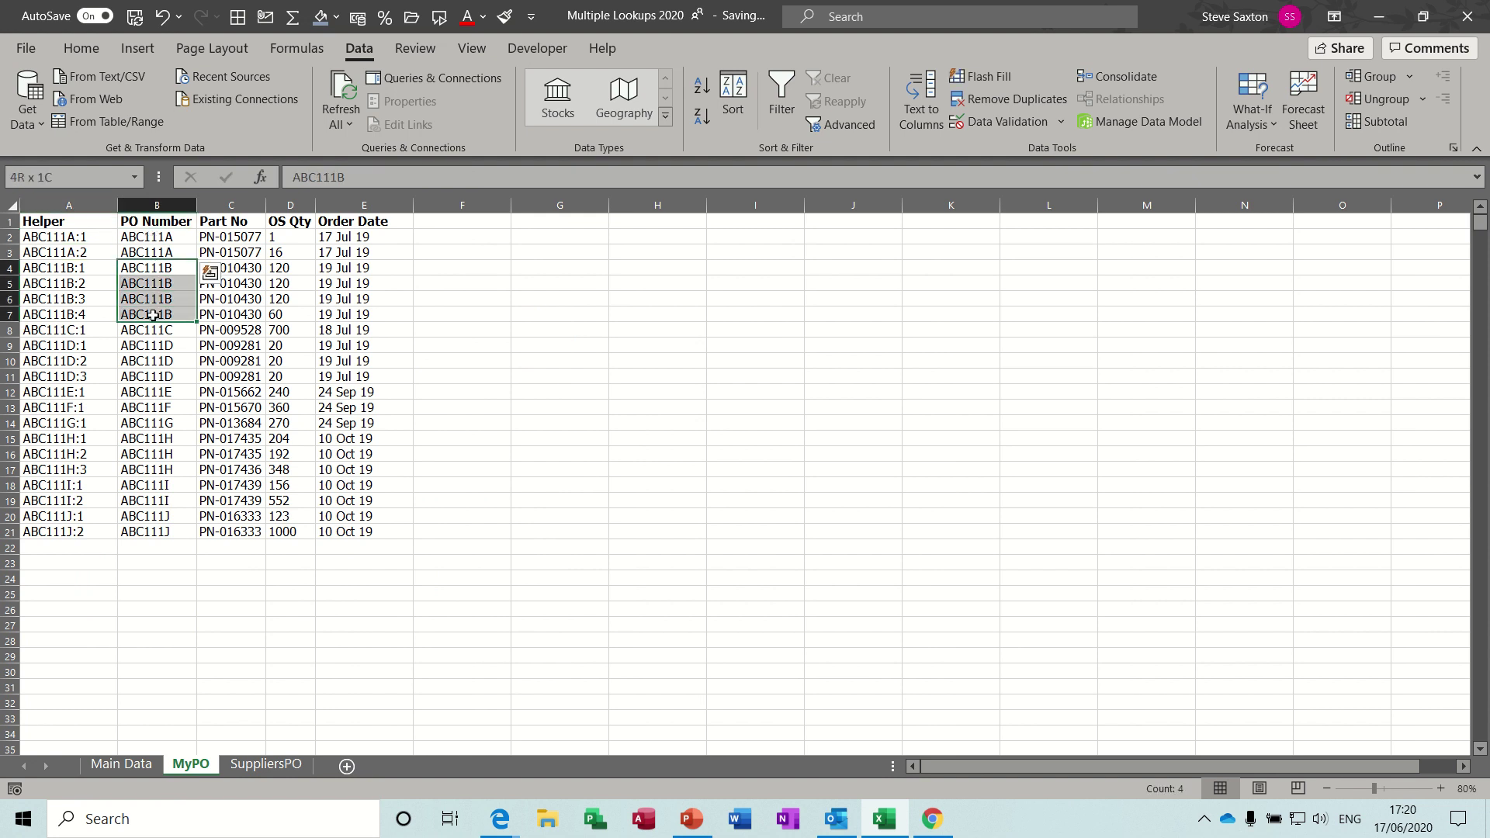
{"action": "left_click", "coordinate": [152, 332]}
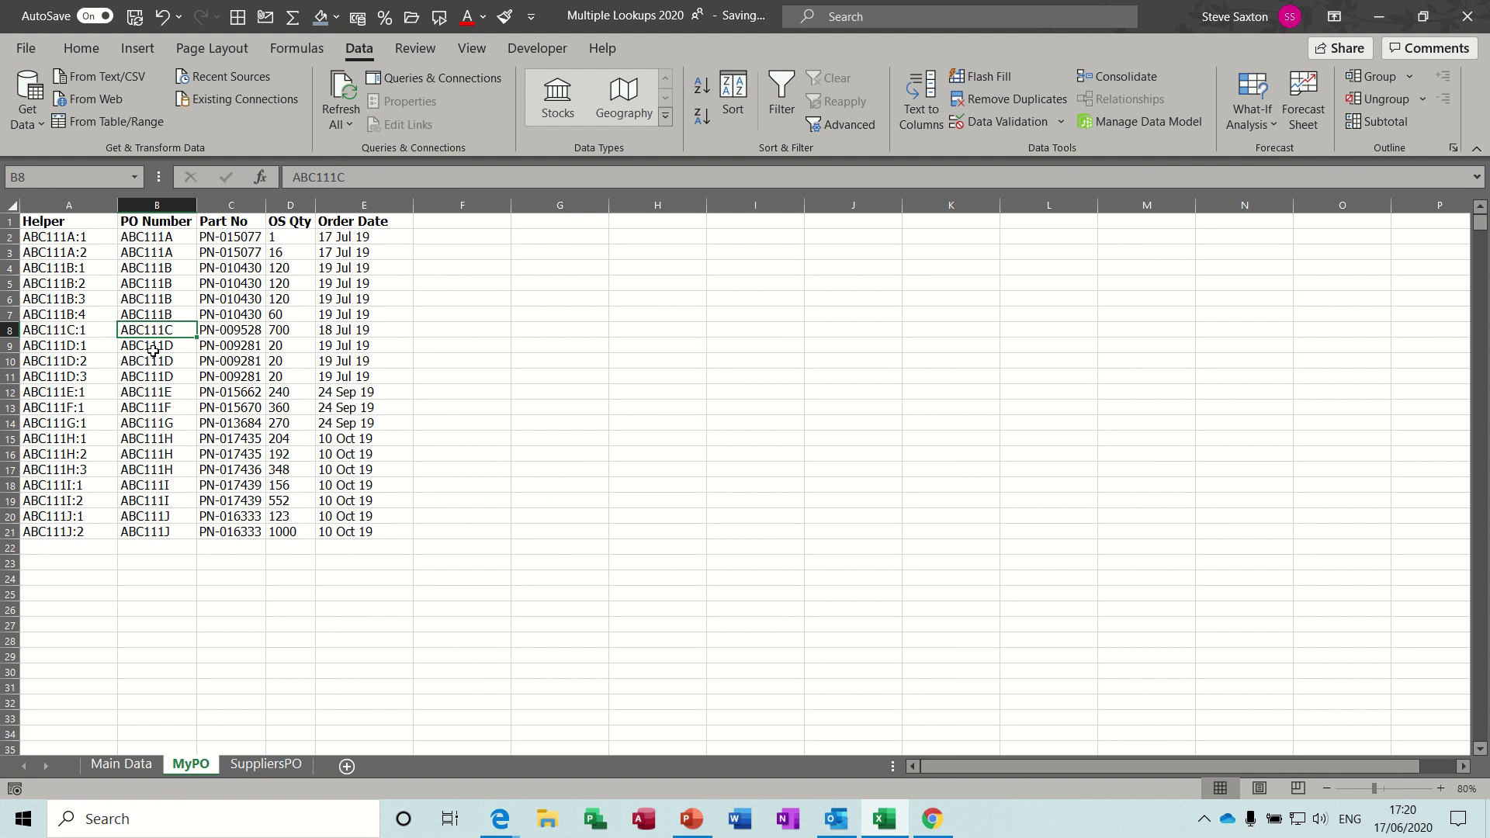
{"action": "left_click_drag", "start_coordinate": [152, 351], "coordinate": [149, 390]}
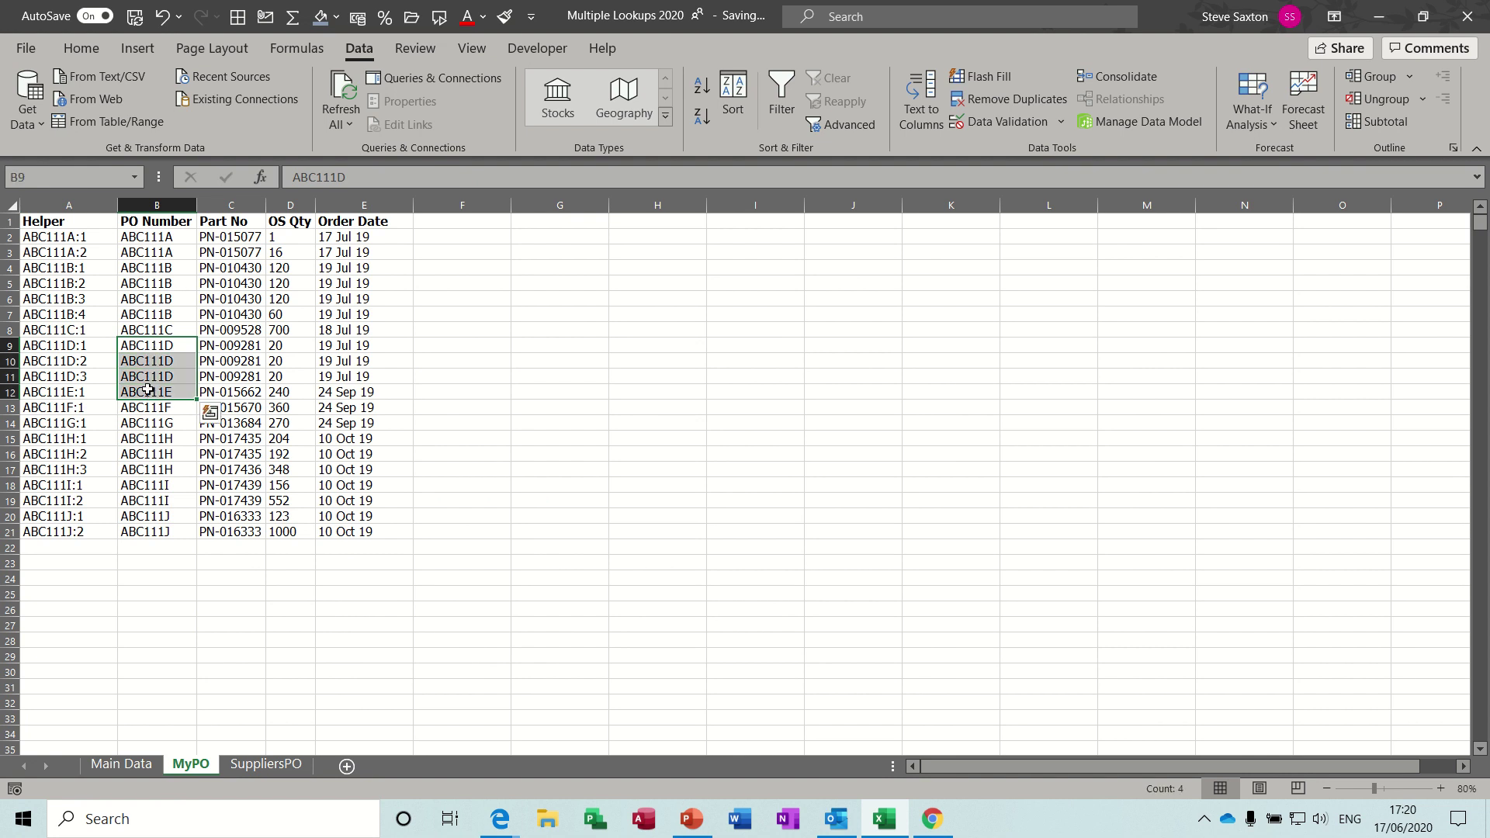
{"action": "left_click", "coordinate": [55, 238]}
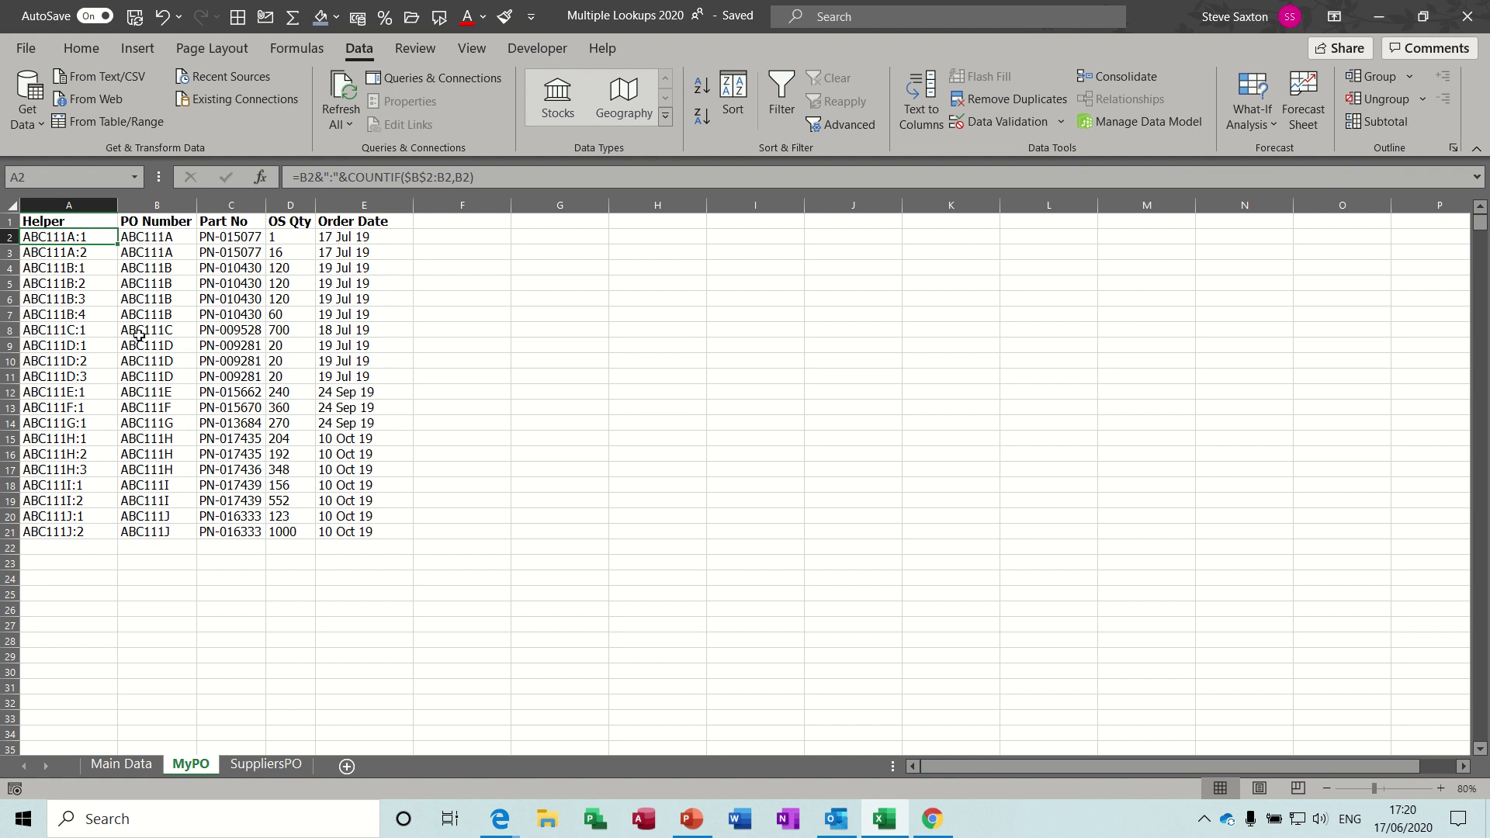
- Enter =b2&:&countif($B$2:b2,b2) in A2, locking the range start with F4
{"action": "type", "text": "="}
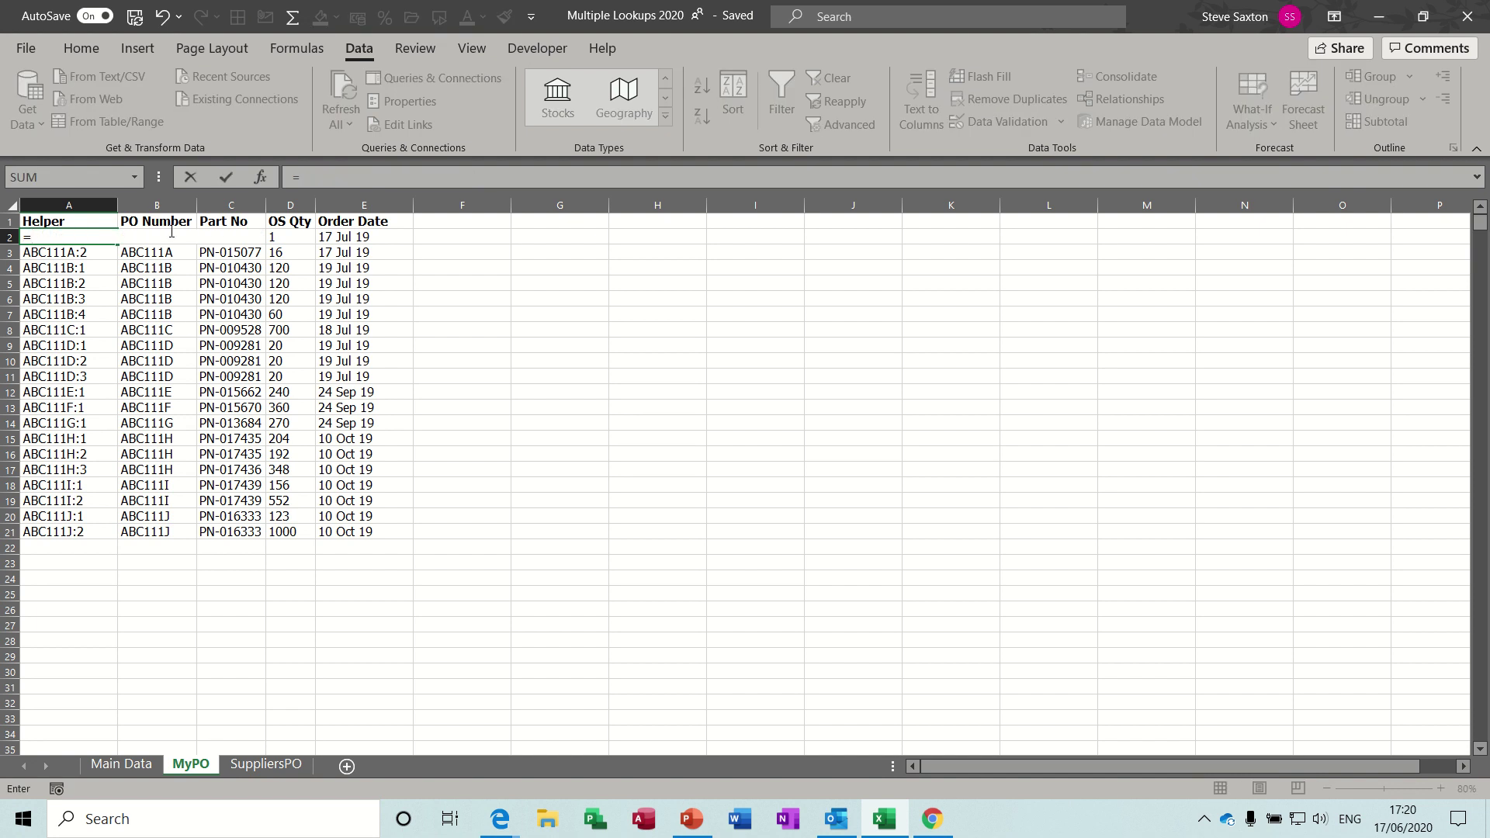
{"action": "key", "text": "F2"}
{"action": "type", "text": "b2"}
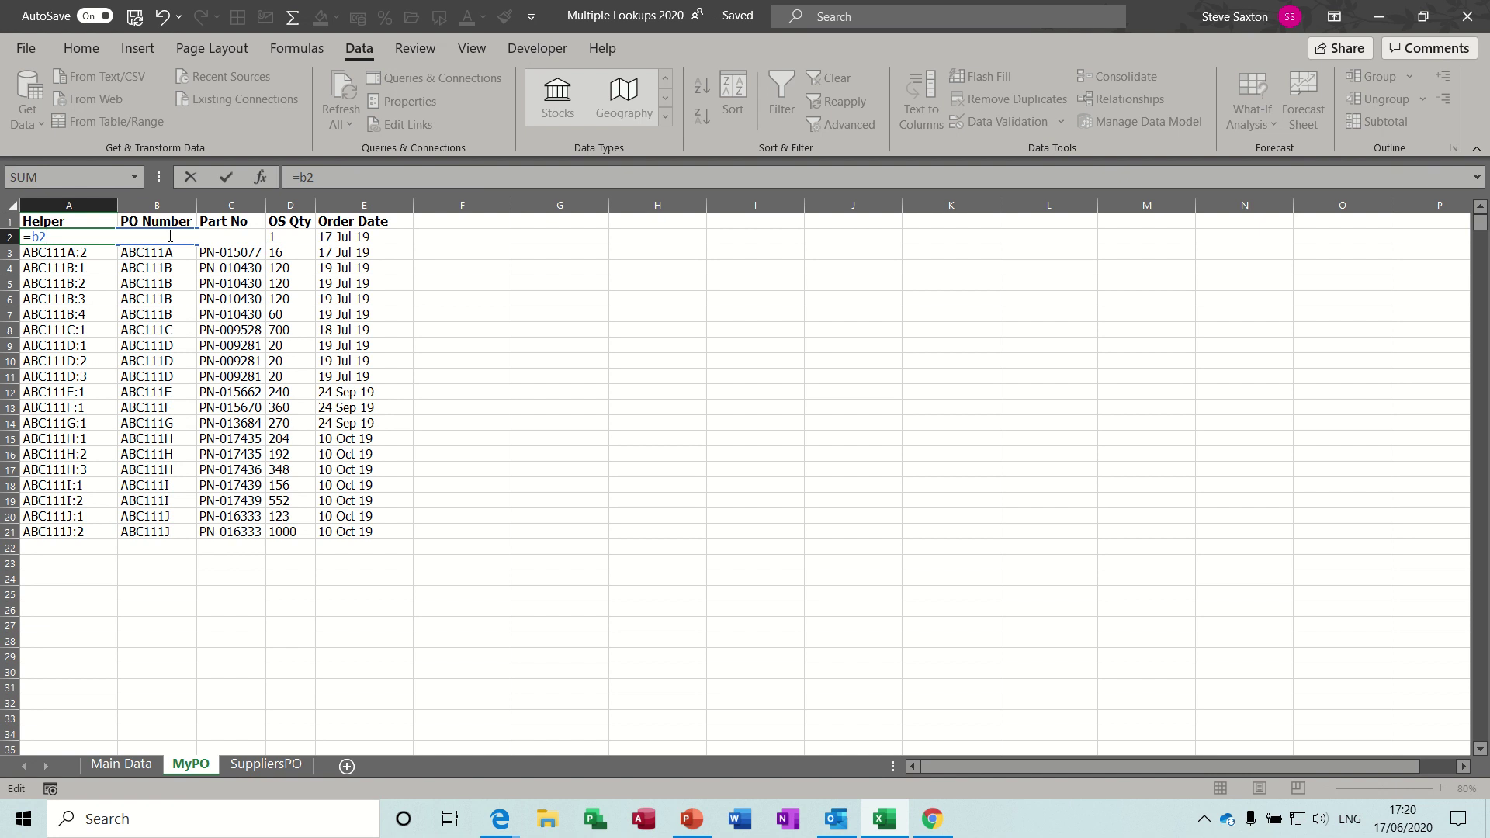
{"action": "type", "text": "&:"}
{"action": "type", "text": "&c"}
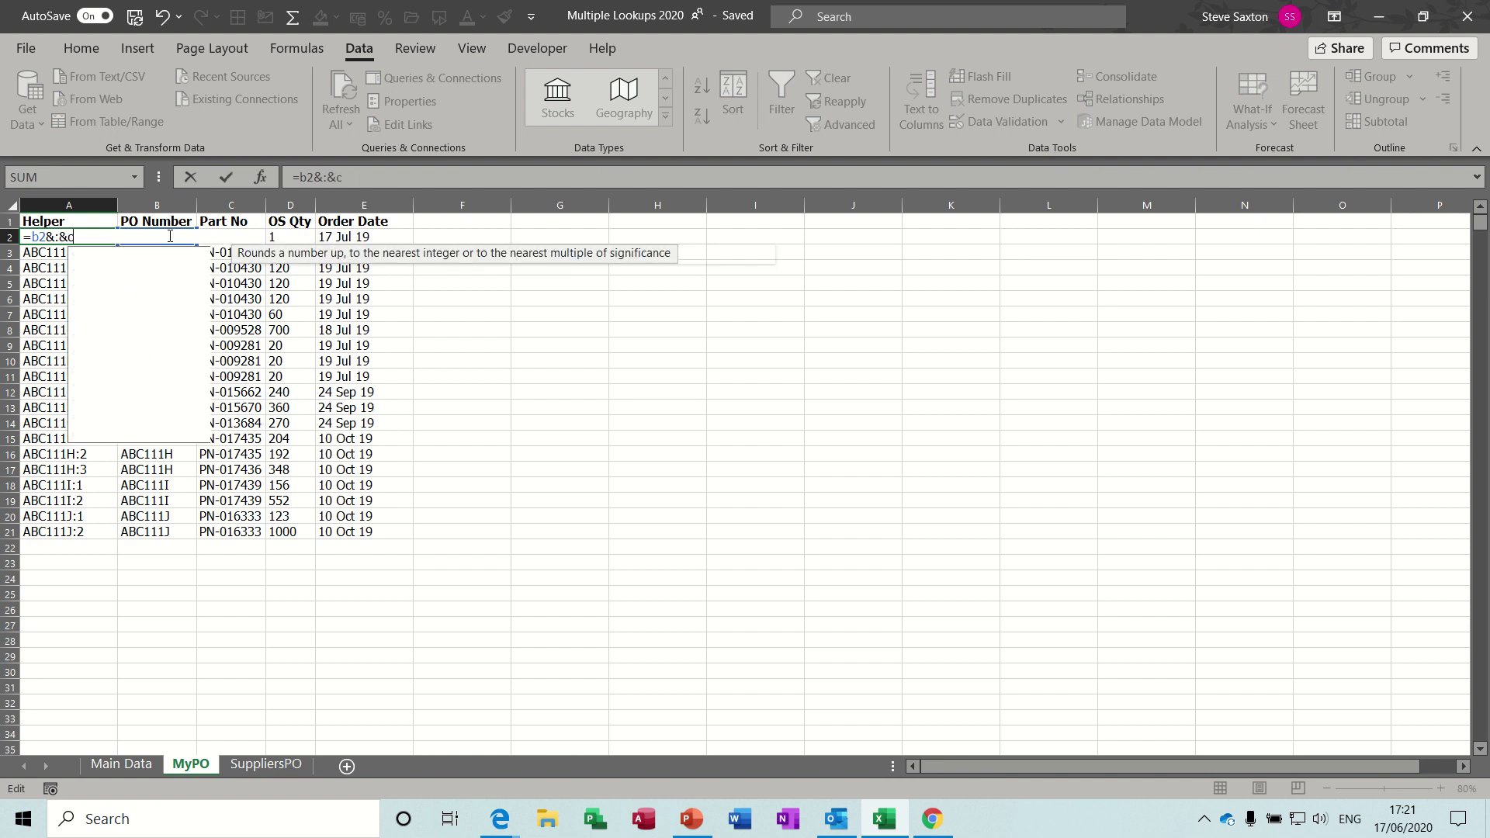
{"action": "type", "text": "ountif"}
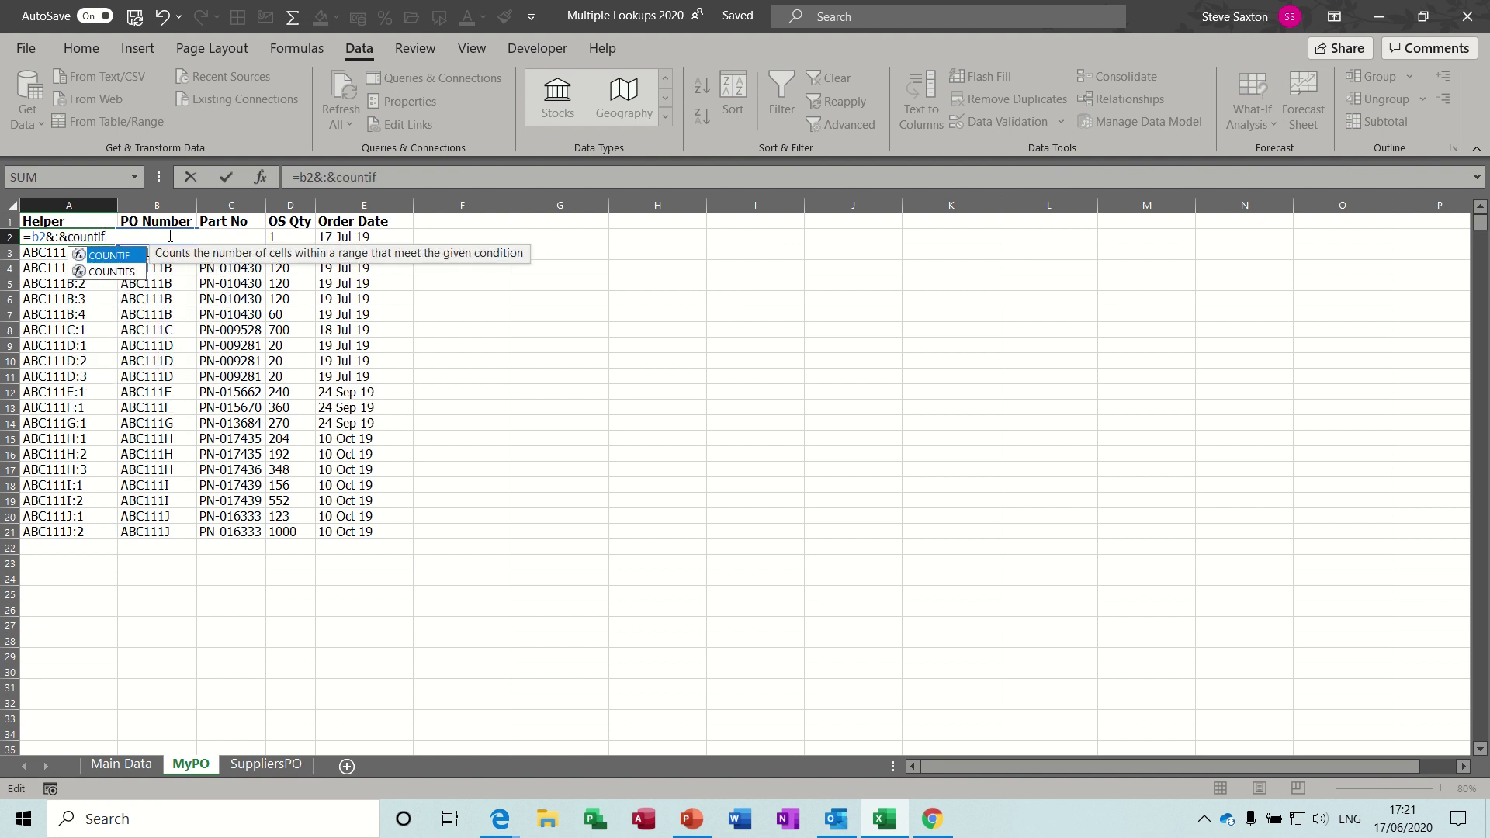
{"action": "type", "text": "("}
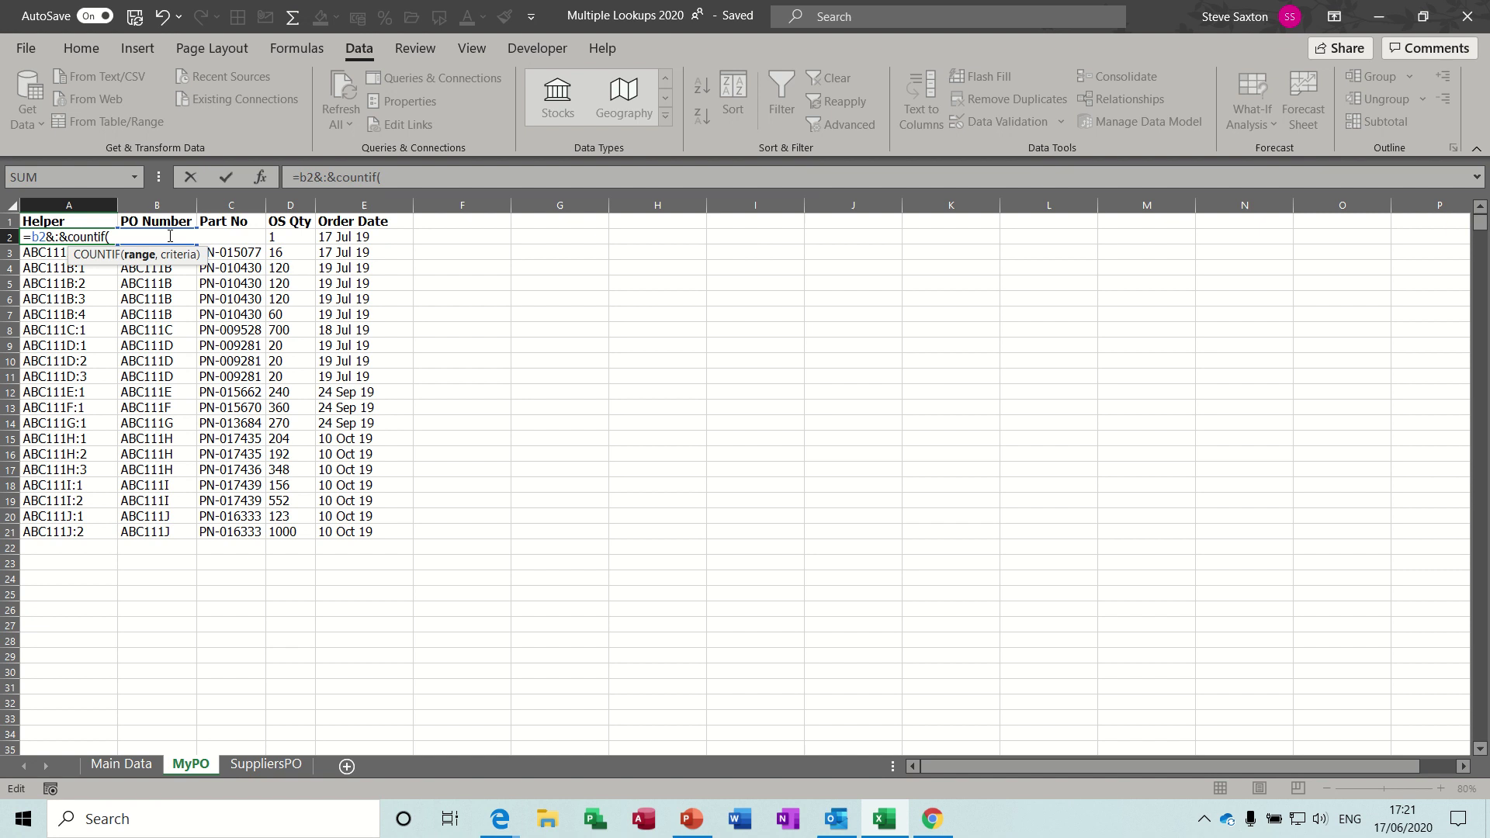
{"action": "type", "text": "b2:b2,b2"}
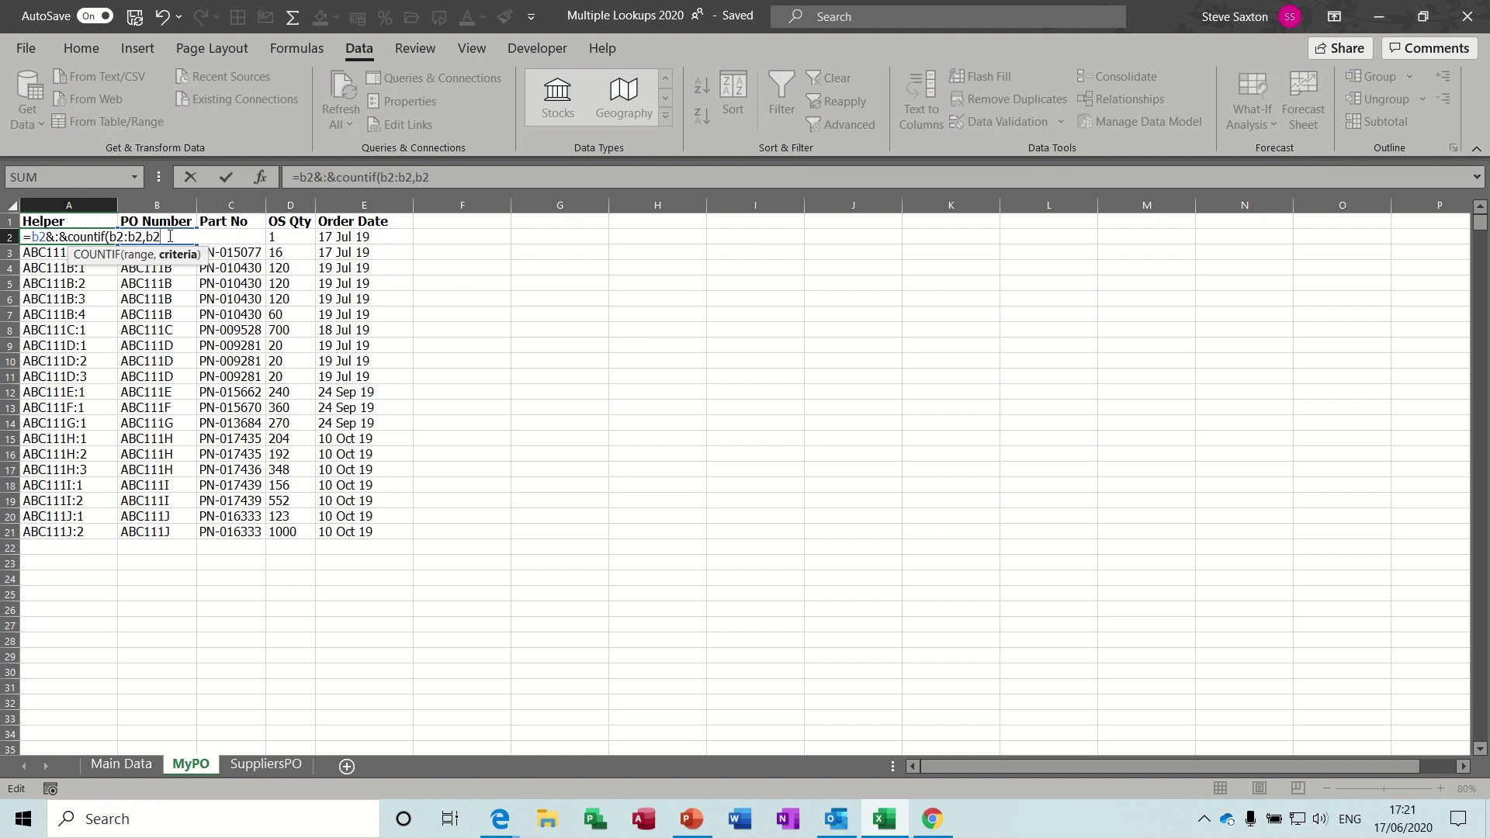
{"action": "type", "text": ")"}
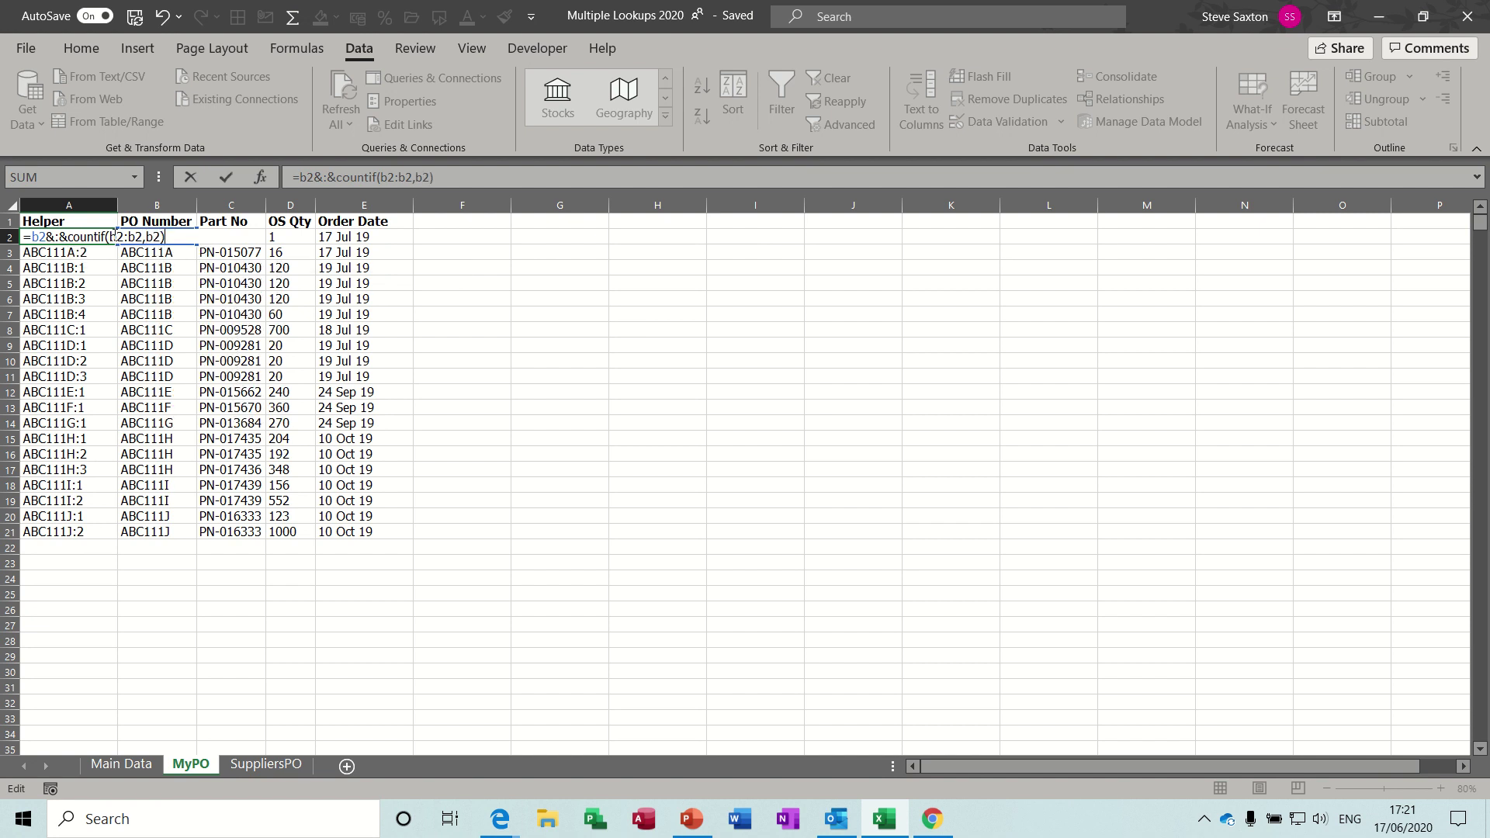
{"action": "left_click", "coordinate": [115, 236]}
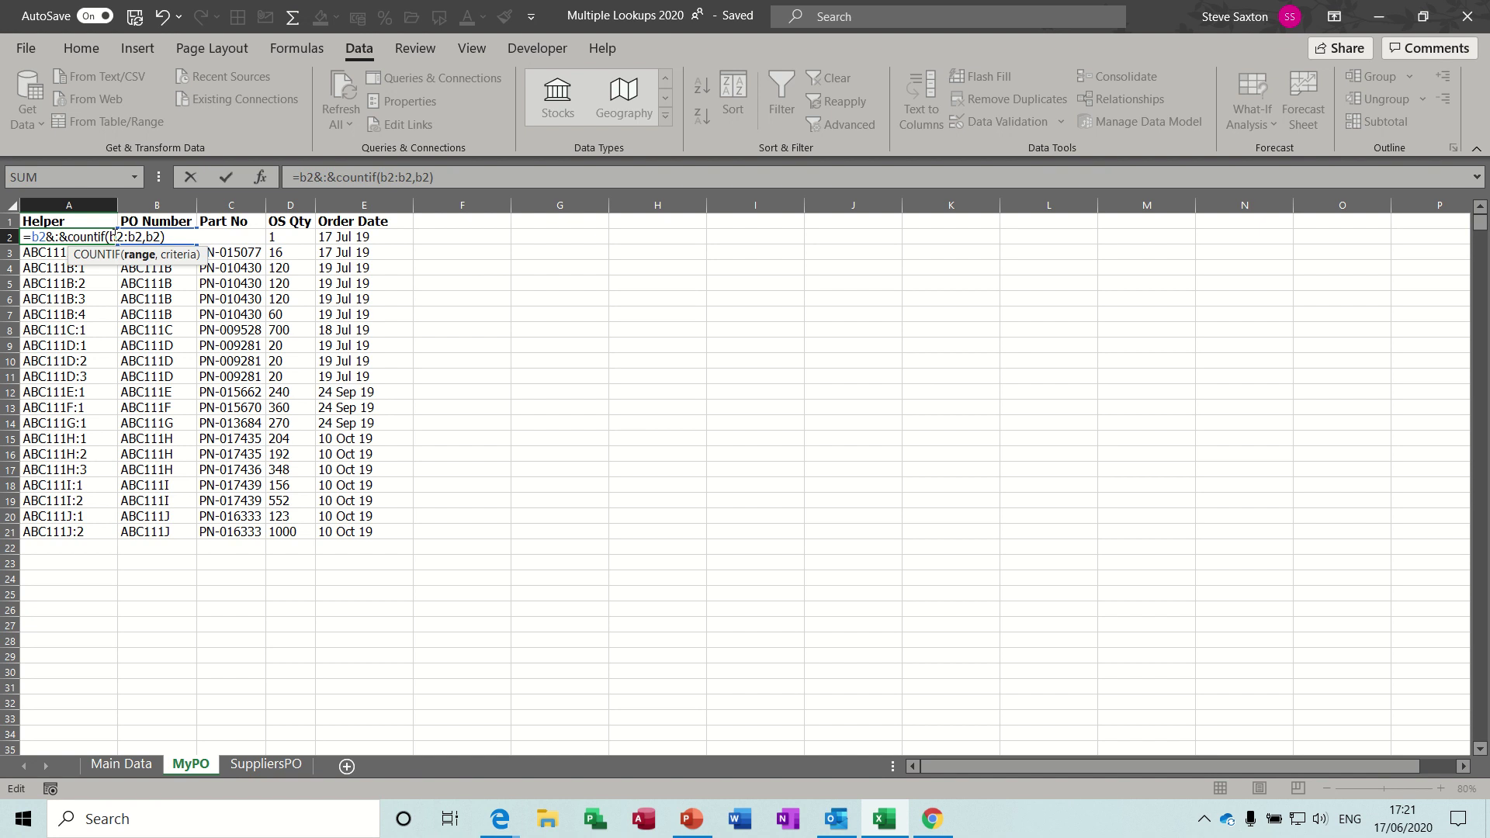
{"action": "key", "text": "F4"}
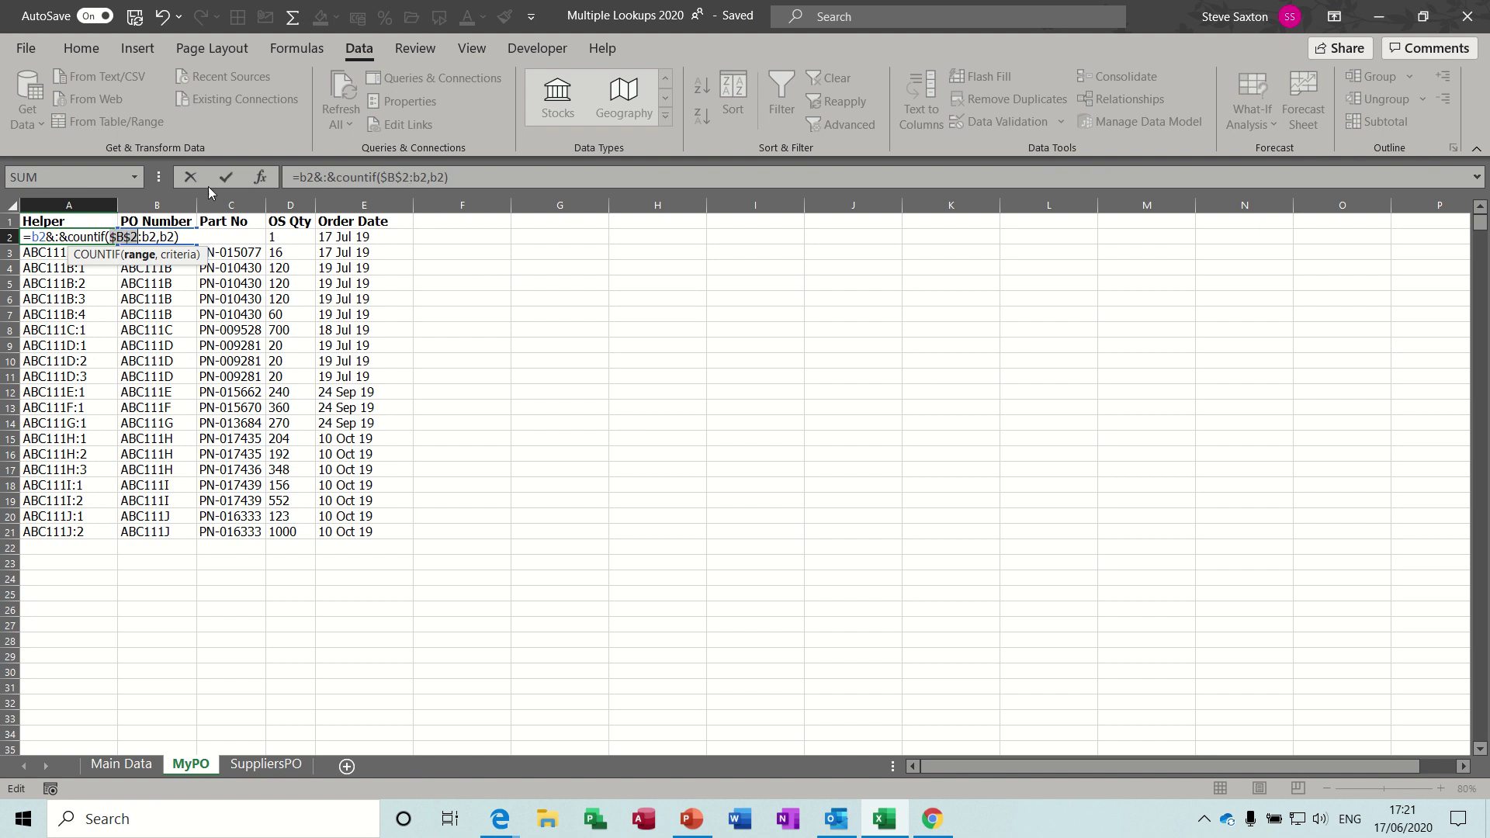
{"action": "left_click", "coordinate": [225, 177]}
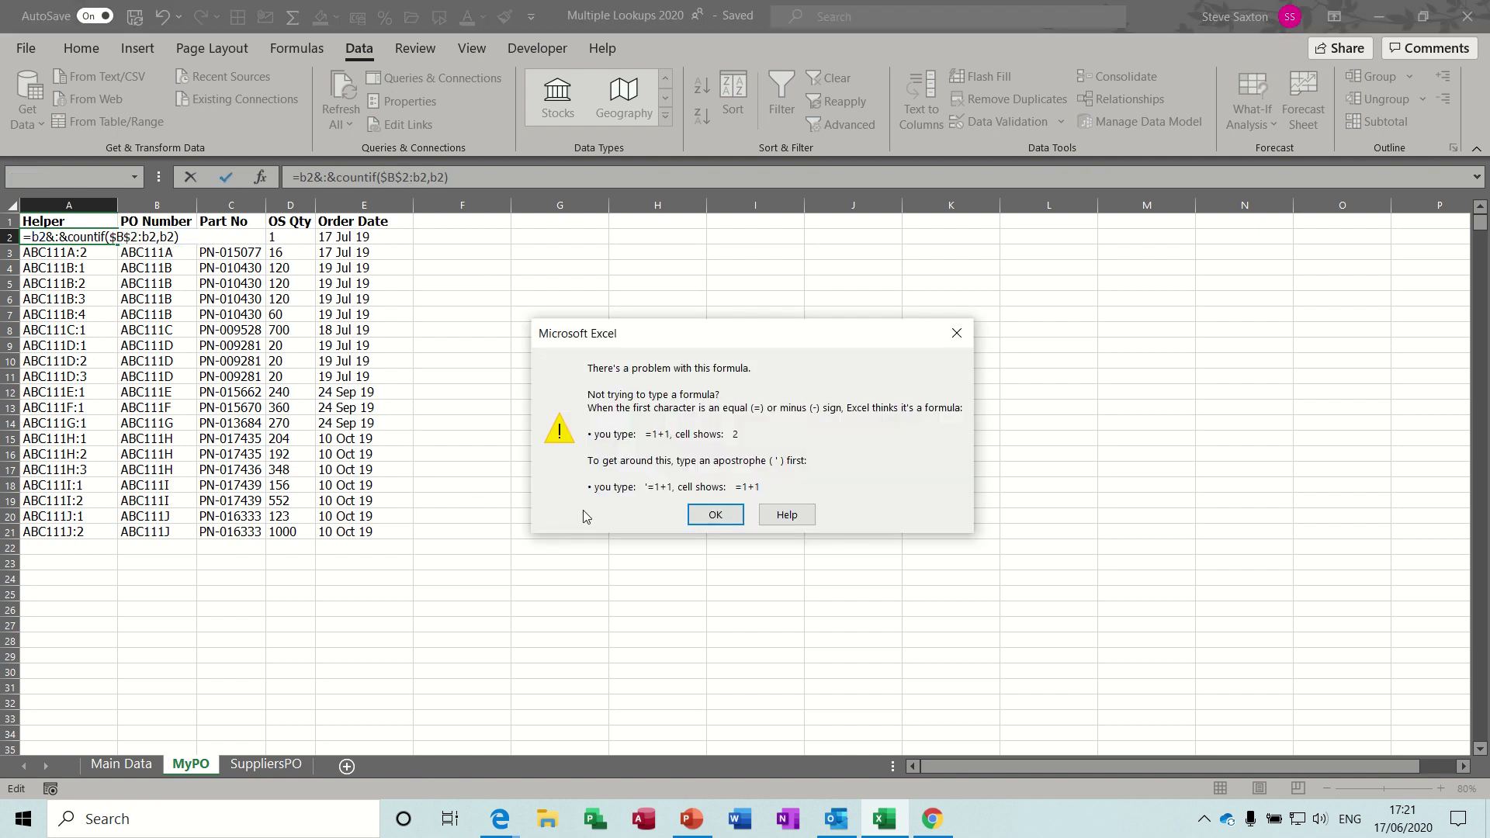
- Dismiss the error and quote the colon so A2 reads =B2&":"&COUNTIF($B$2:B2,B2)
{"action": "left_click", "coordinate": [699, 516]}
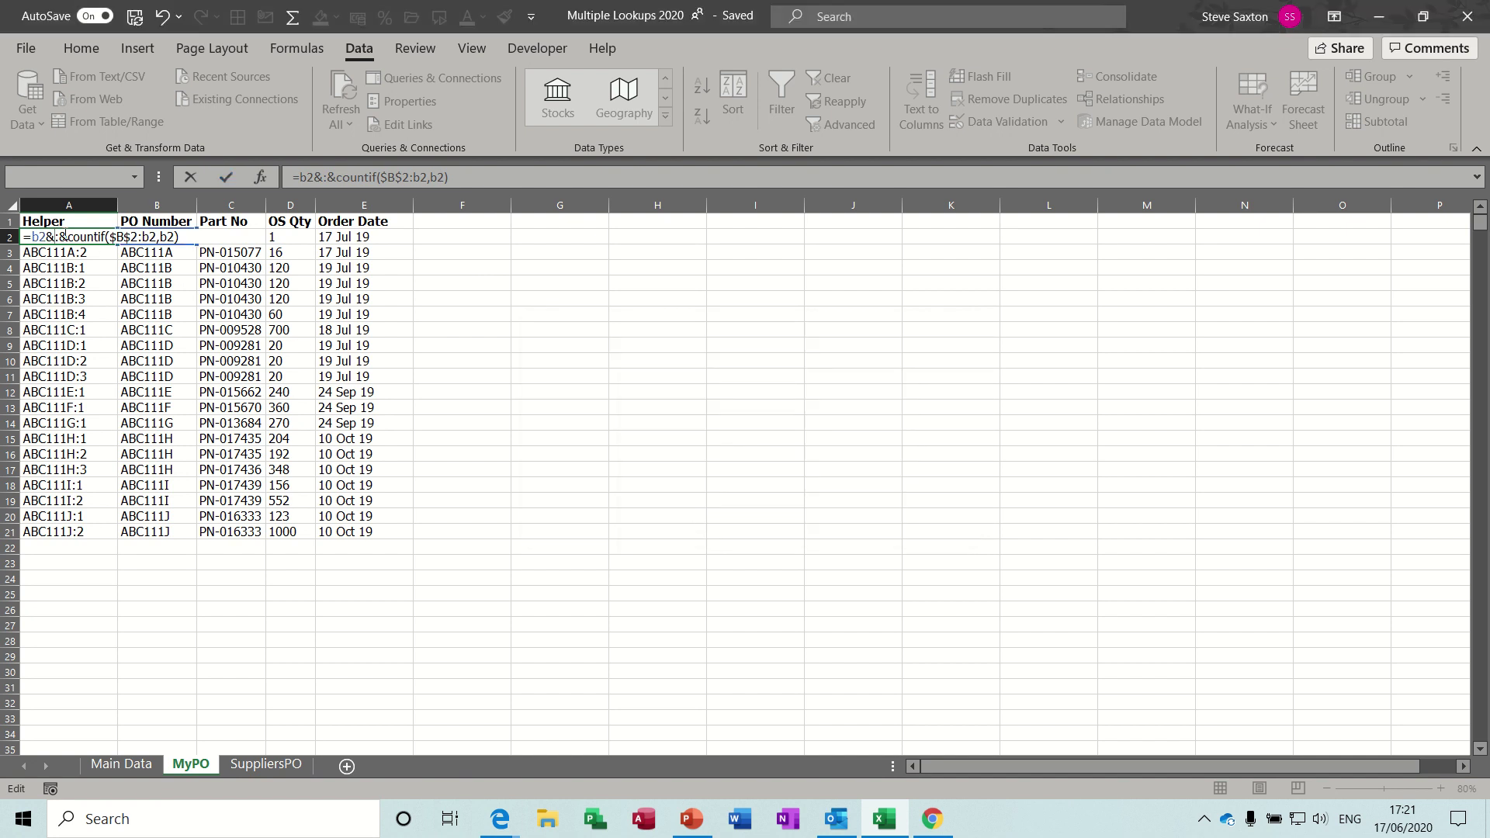
{"action": "type", "text": "\""}
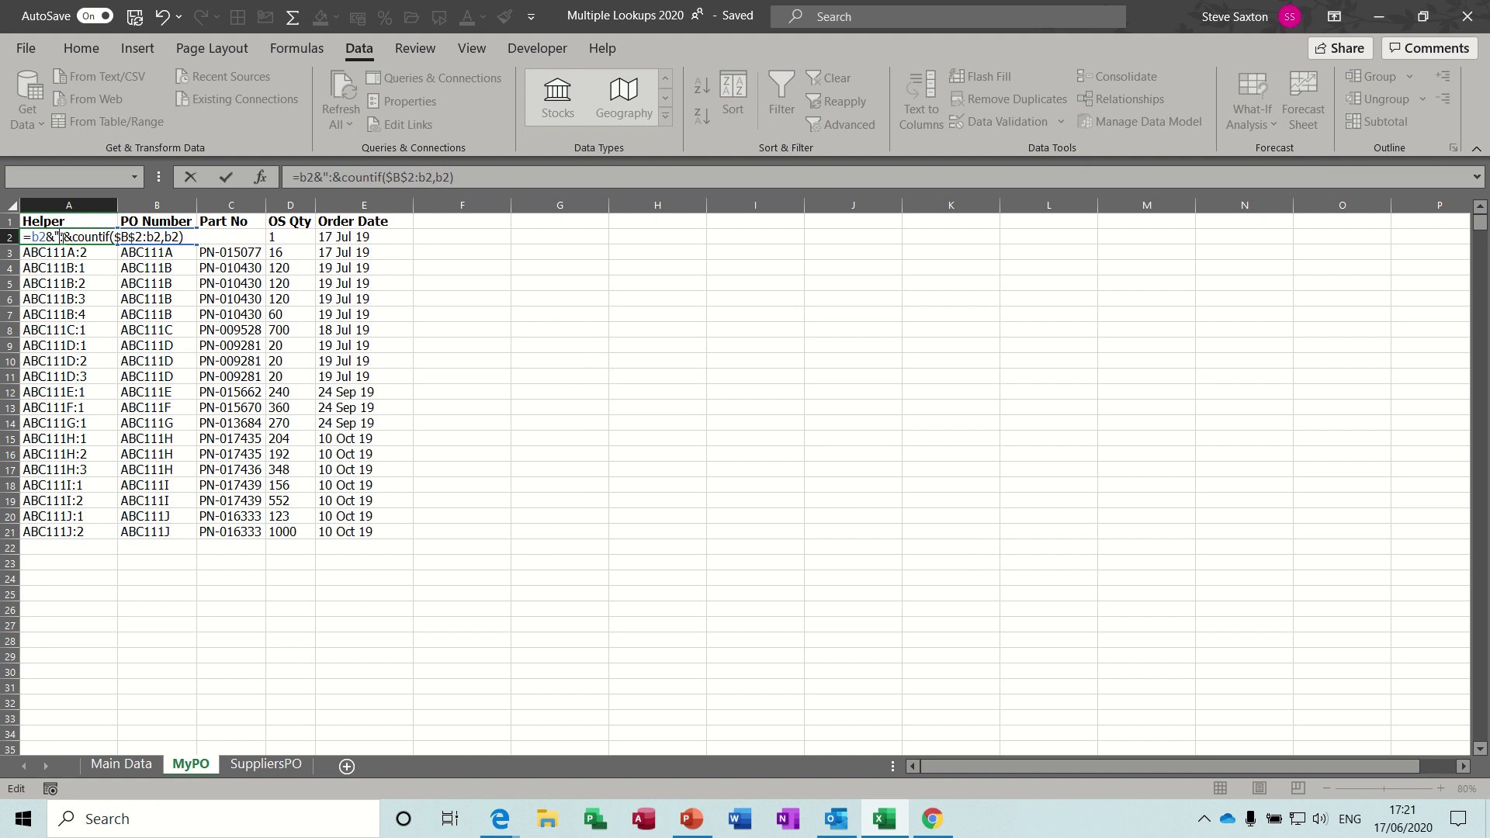
{"action": "left_click", "coordinate": [61, 236]}
{"action": "type", "text": "\""}
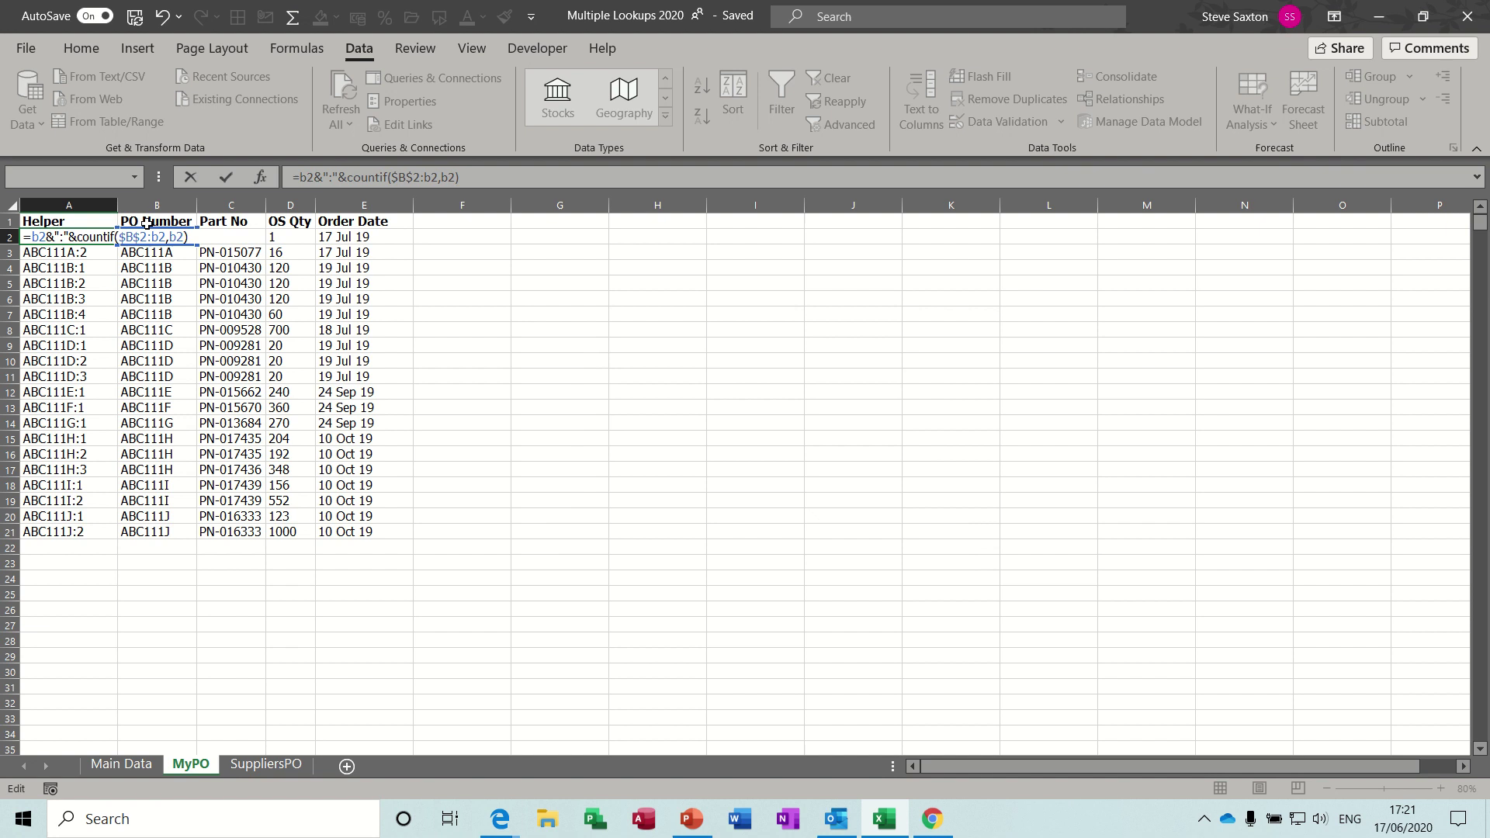
{"action": "left_click", "coordinate": [226, 179]}
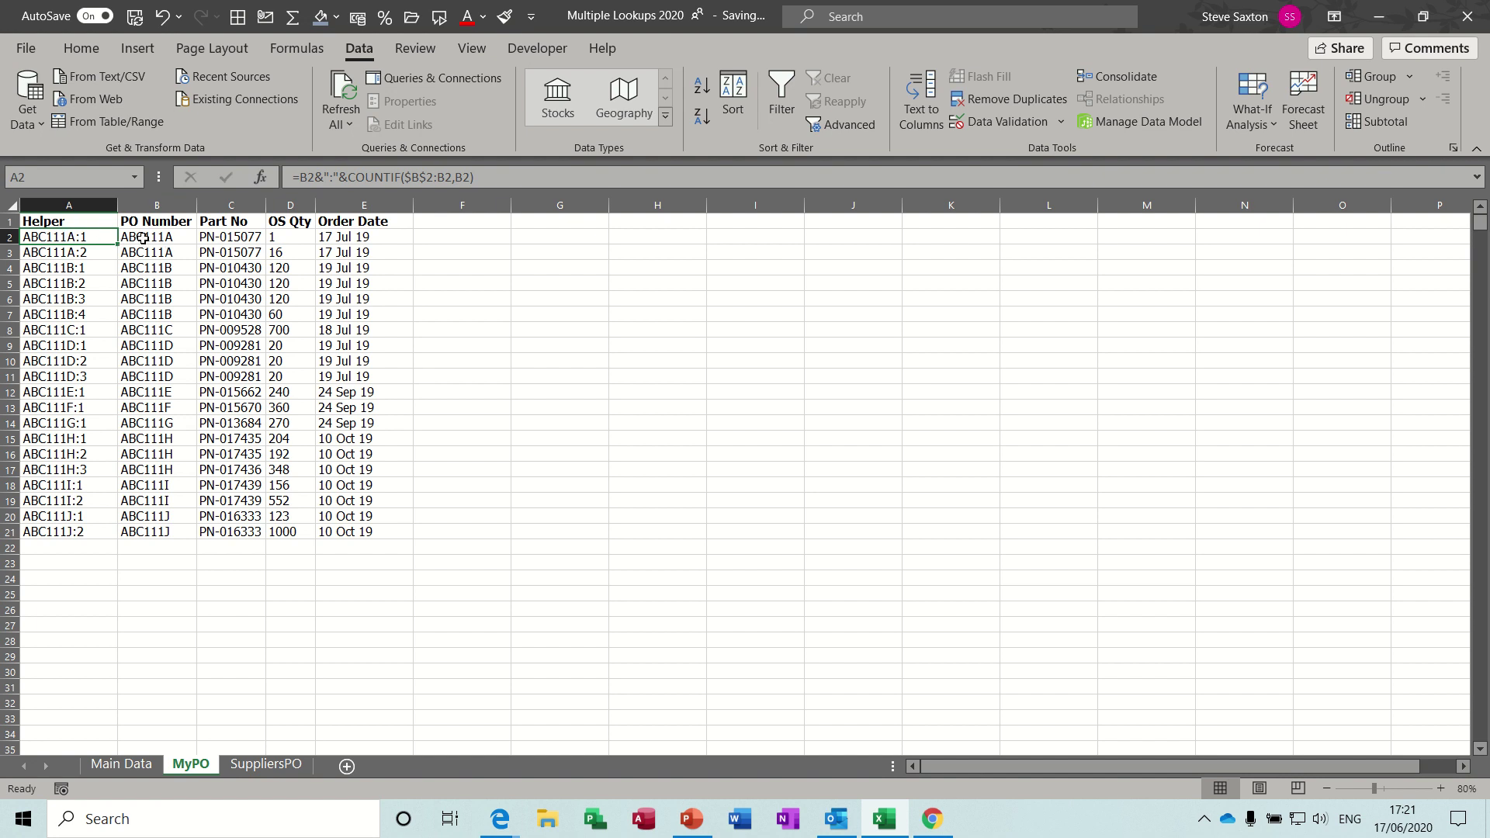
- Compare the helper formulas in A2 and A3 against the PO number in B2
{"action": "left_click", "coordinate": [174, 239]}
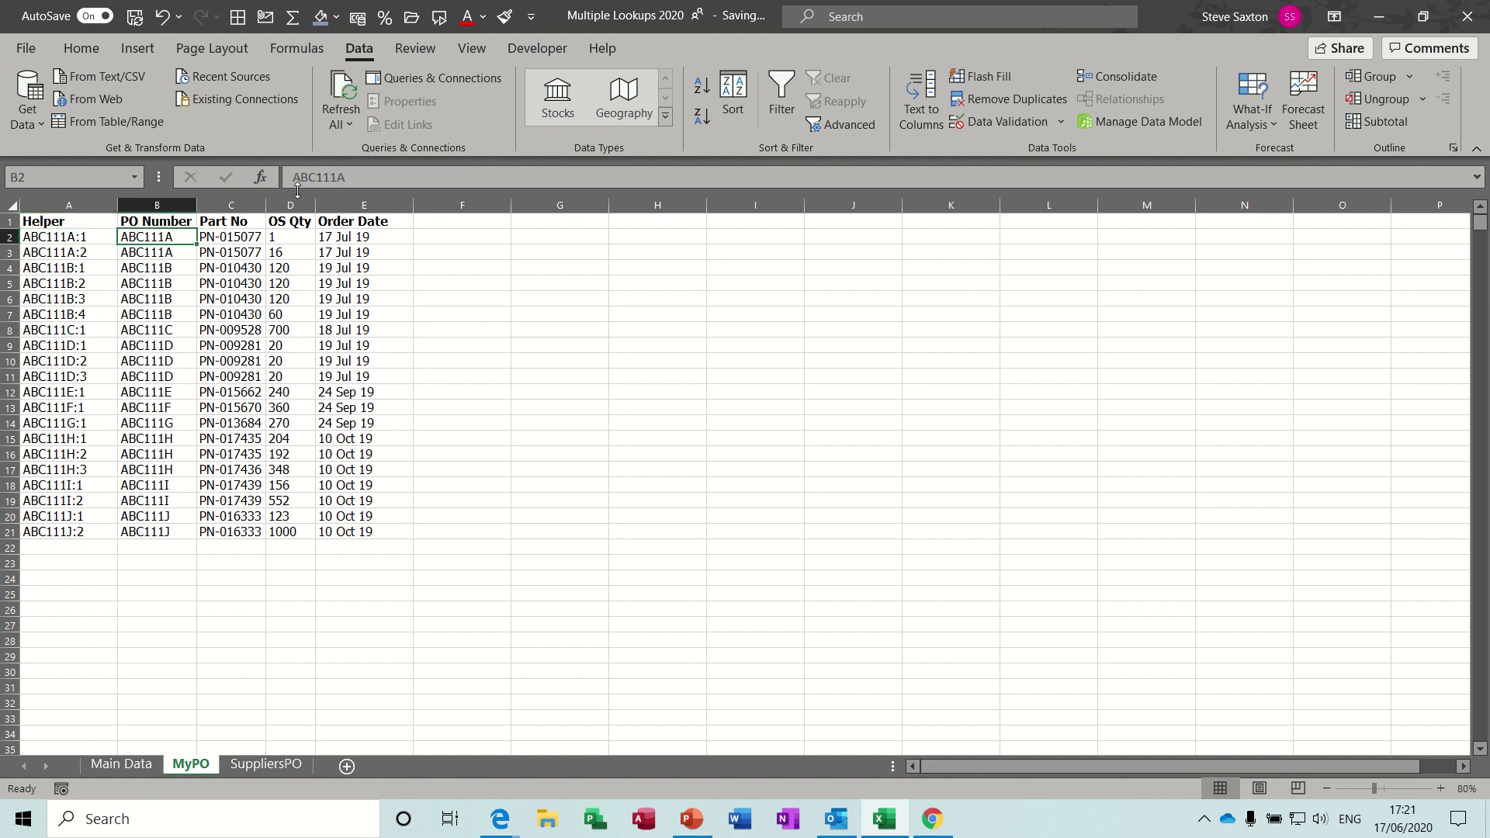
{"action": "left_click", "coordinate": [75, 237]}
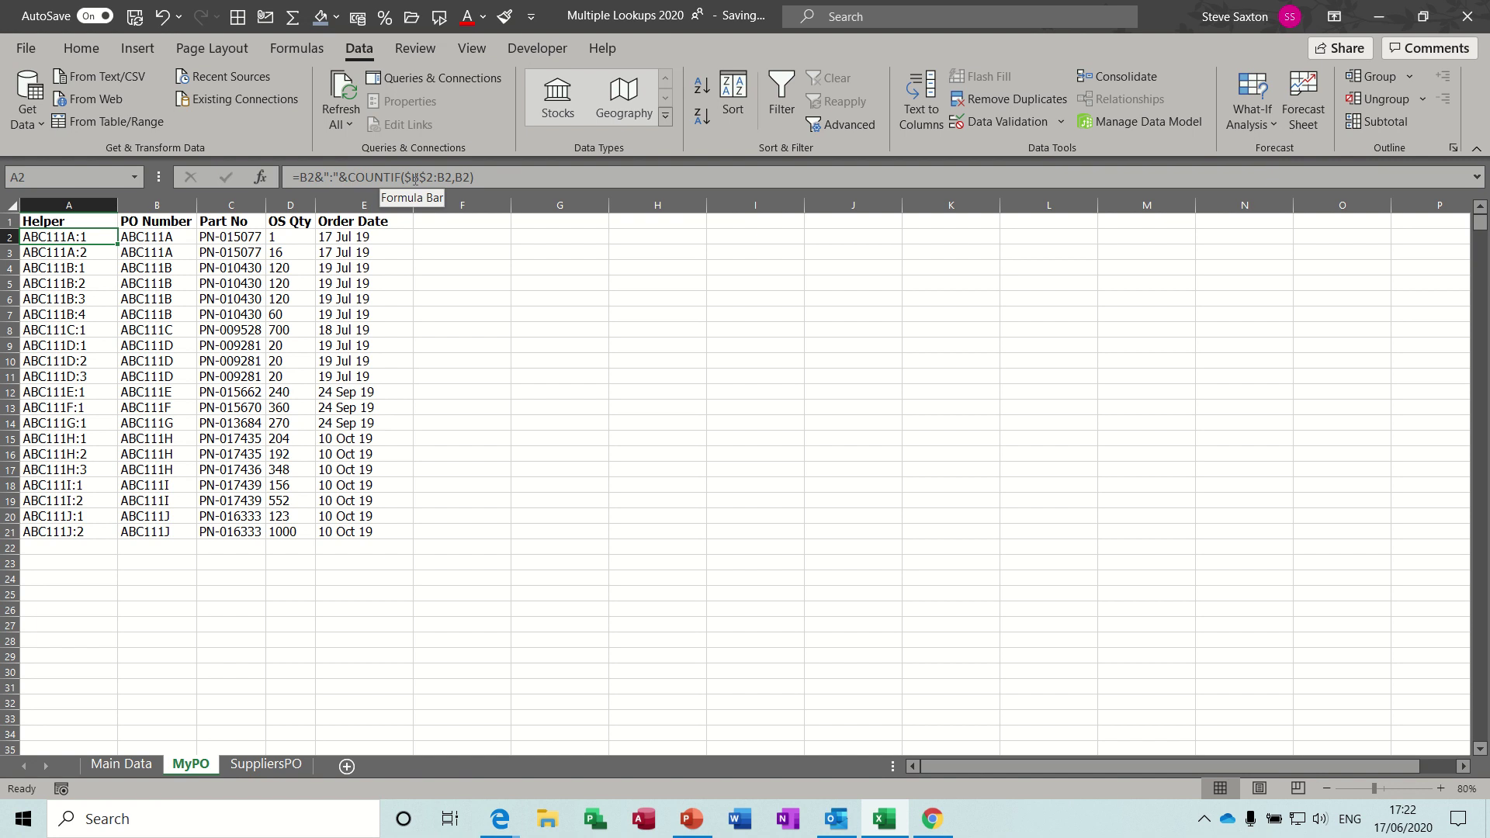
{"action": "left_click", "coordinate": [102, 252]}
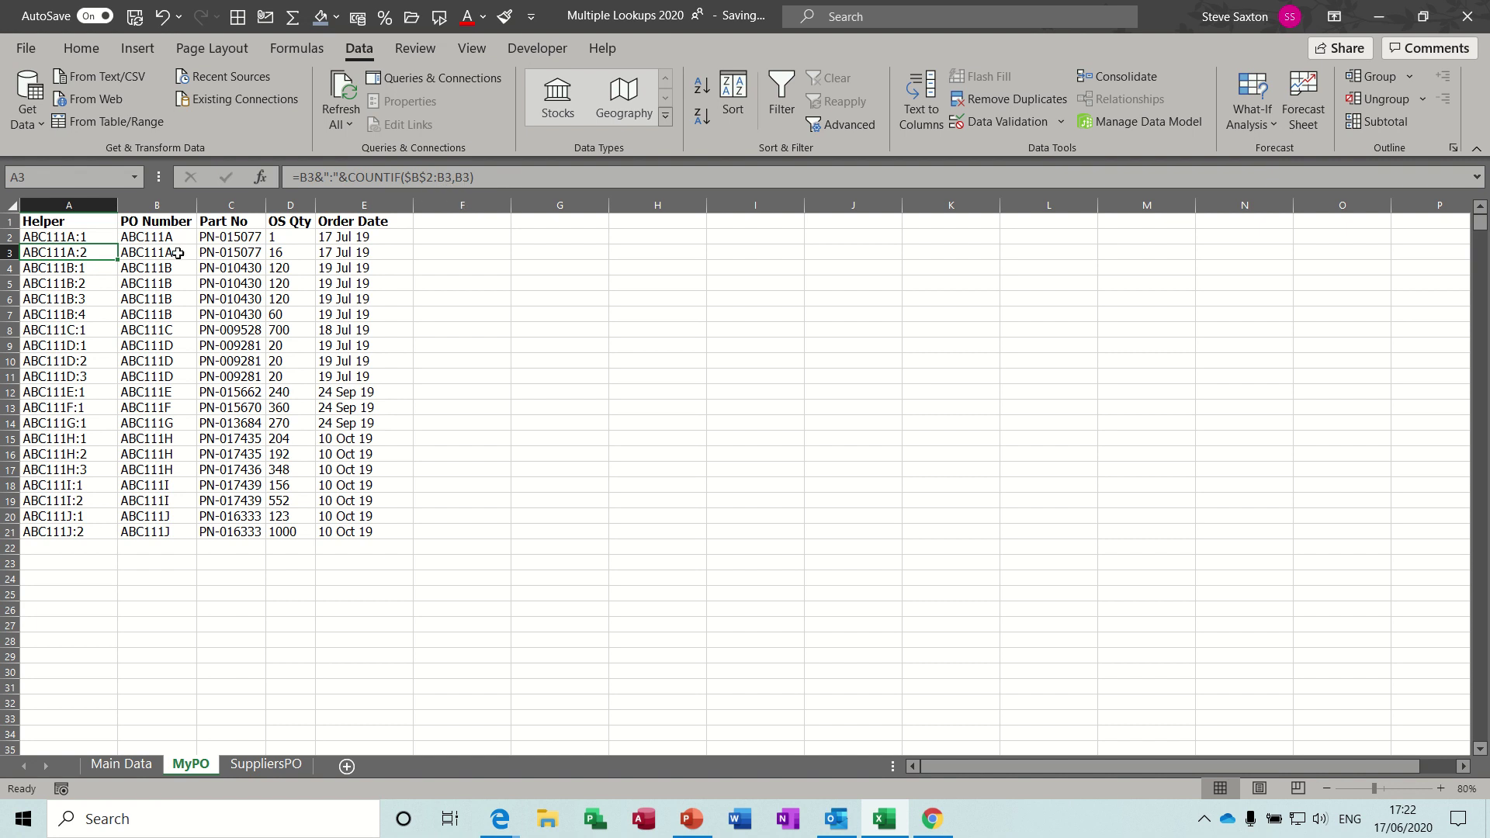
{"action": "left_click", "coordinate": [87, 235]}
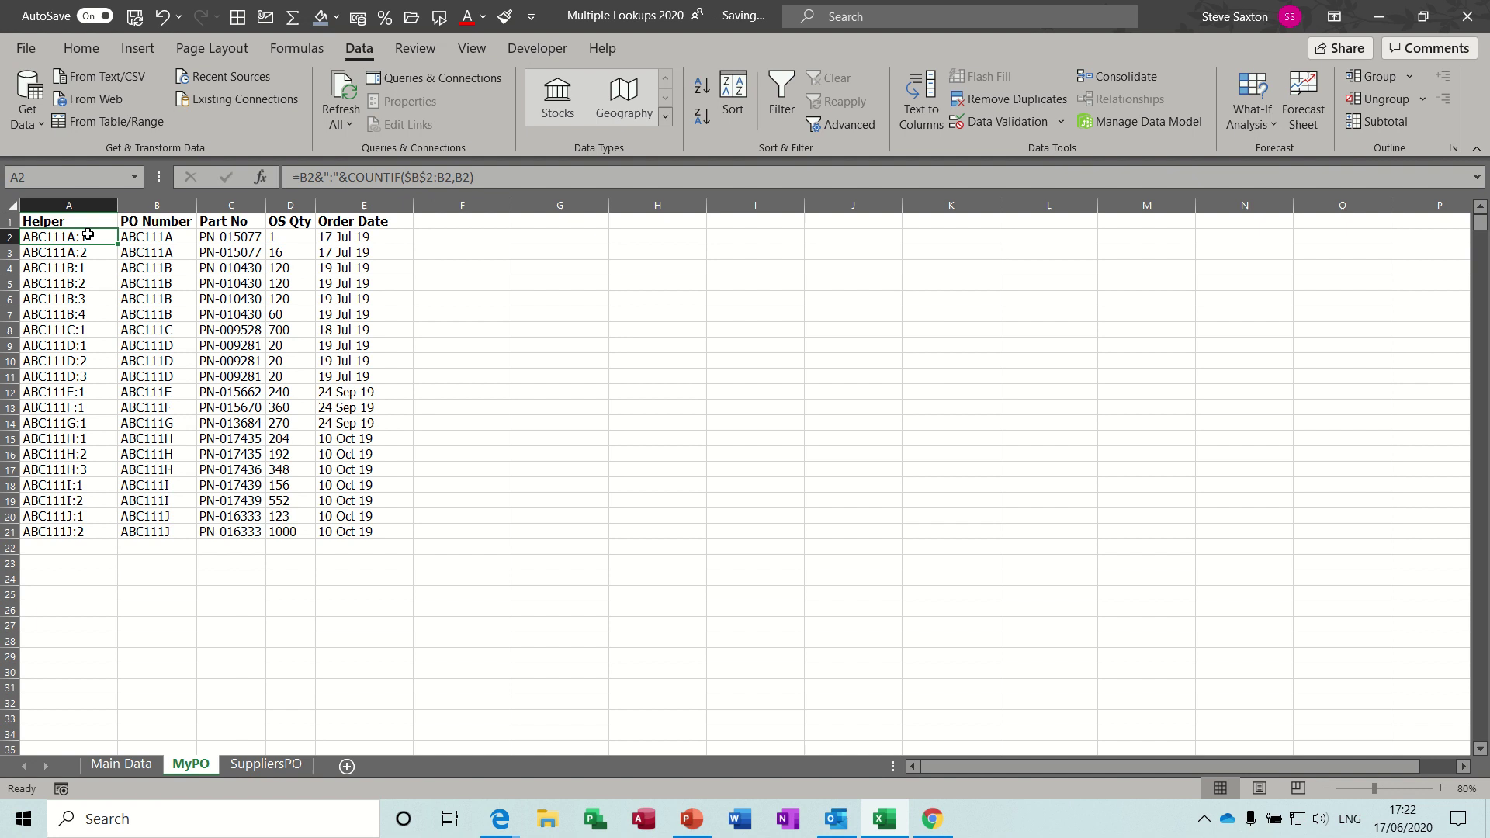
{"action": "left_click", "coordinate": [91, 252]}
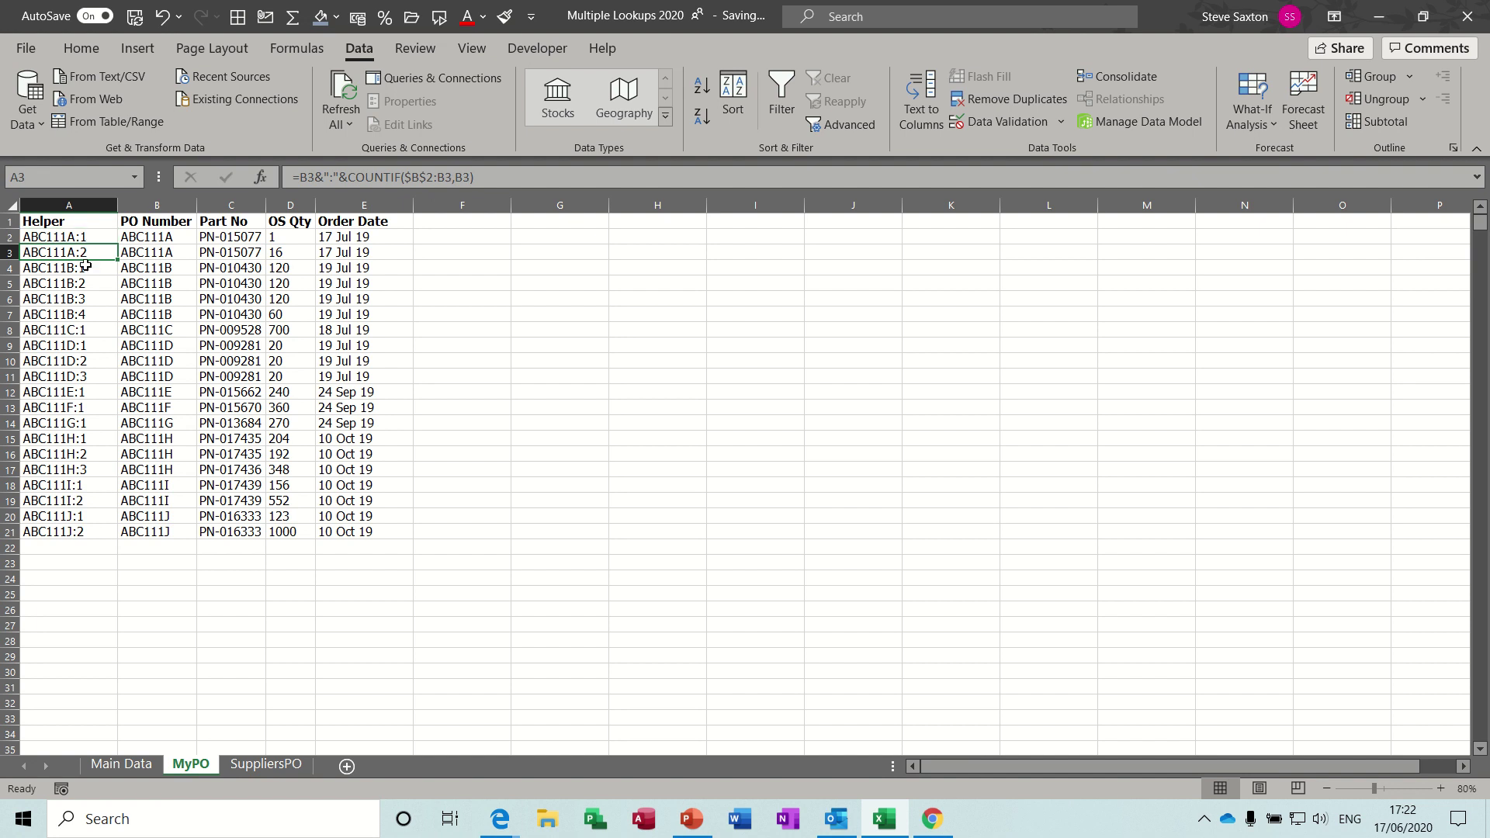
- Check helper formulas A4 to A7, where A7 gives ABC111B:4, and select the four ABC111B entries
{"action": "left_click", "coordinate": [86, 267]}
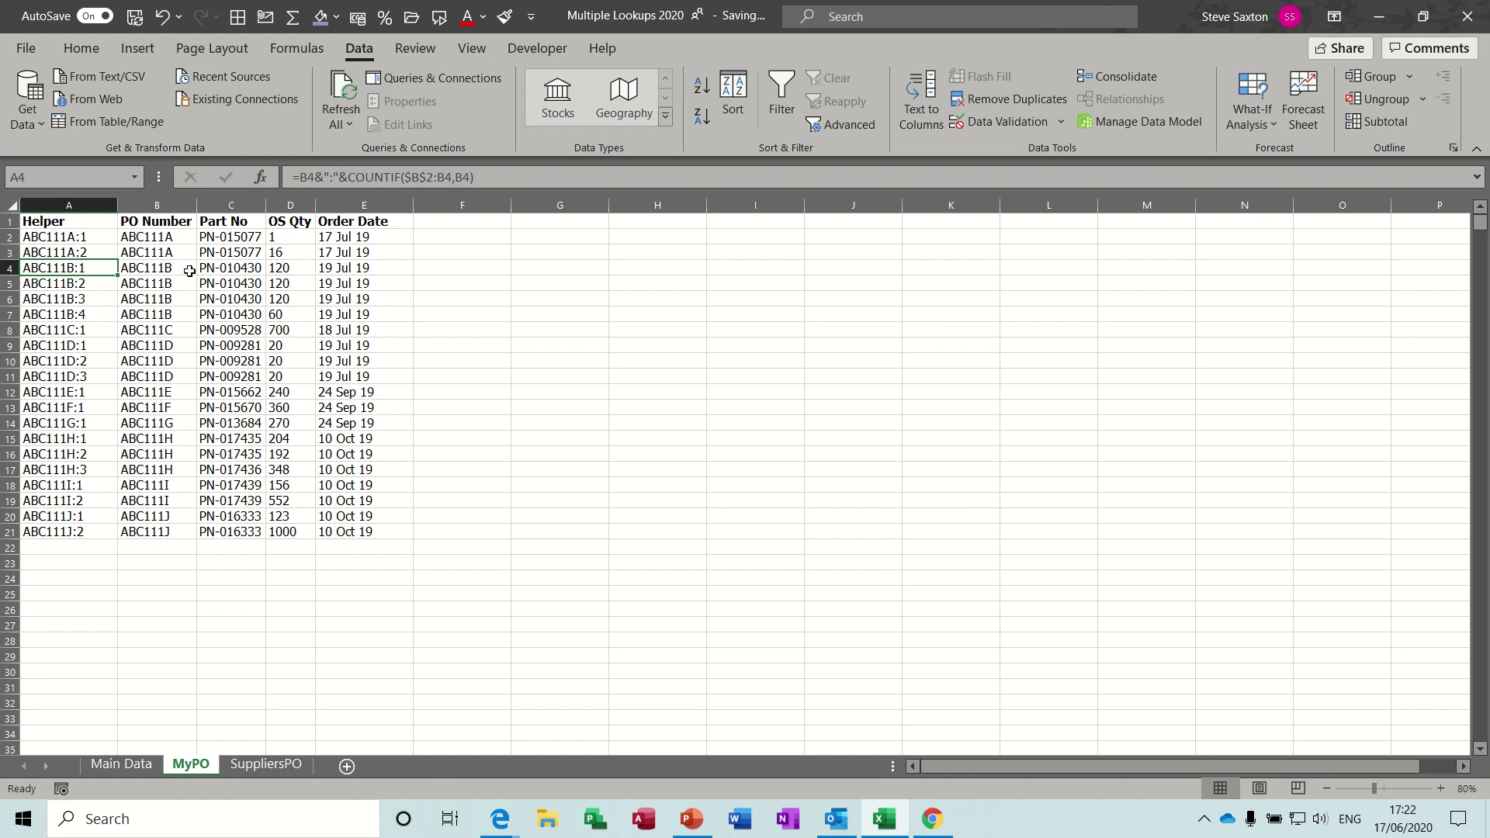
{"action": "left_click", "coordinate": [88, 286]}
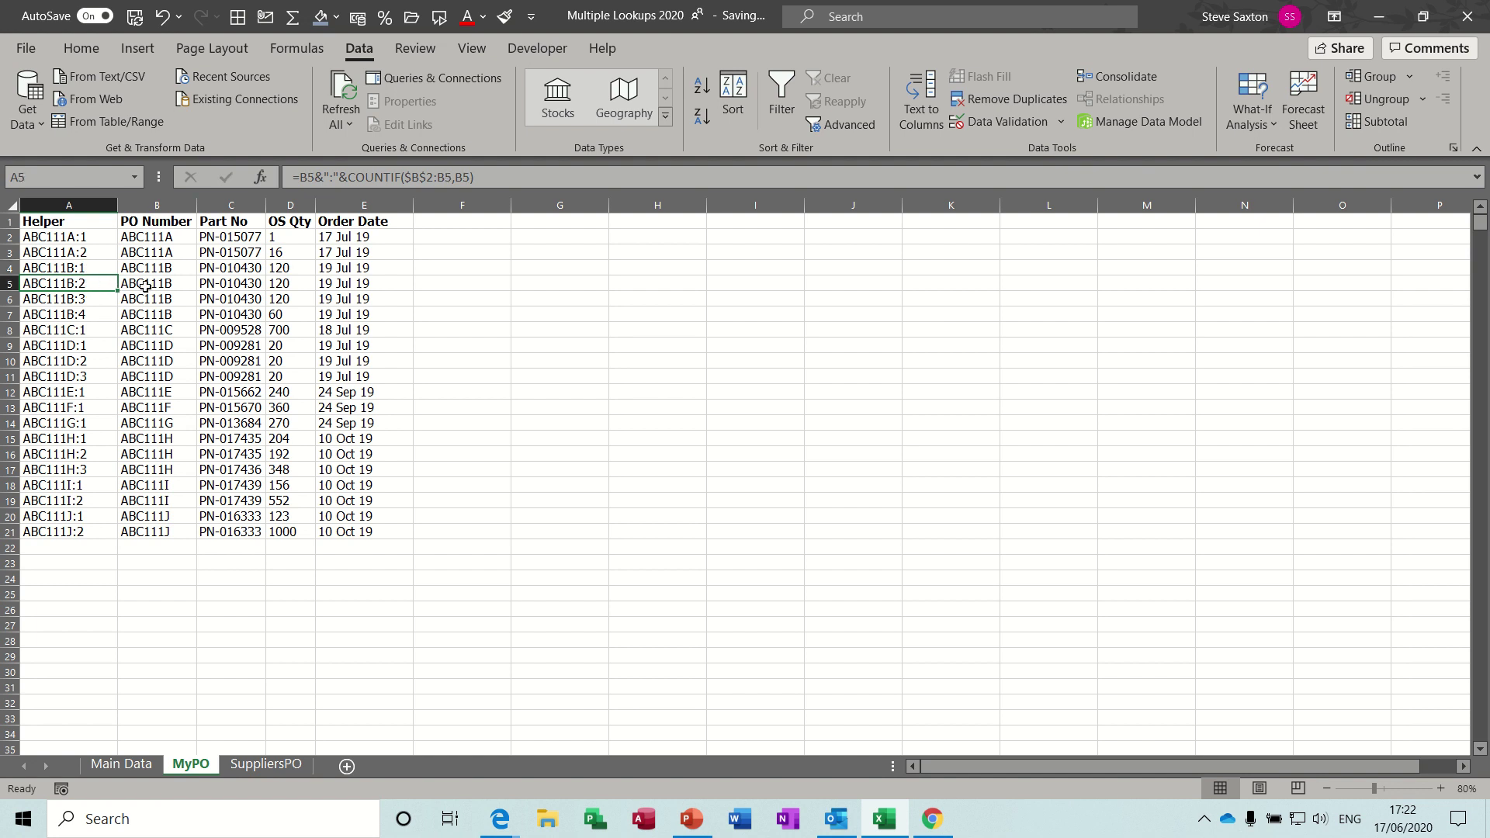
{"action": "left_click", "coordinate": [89, 299]}
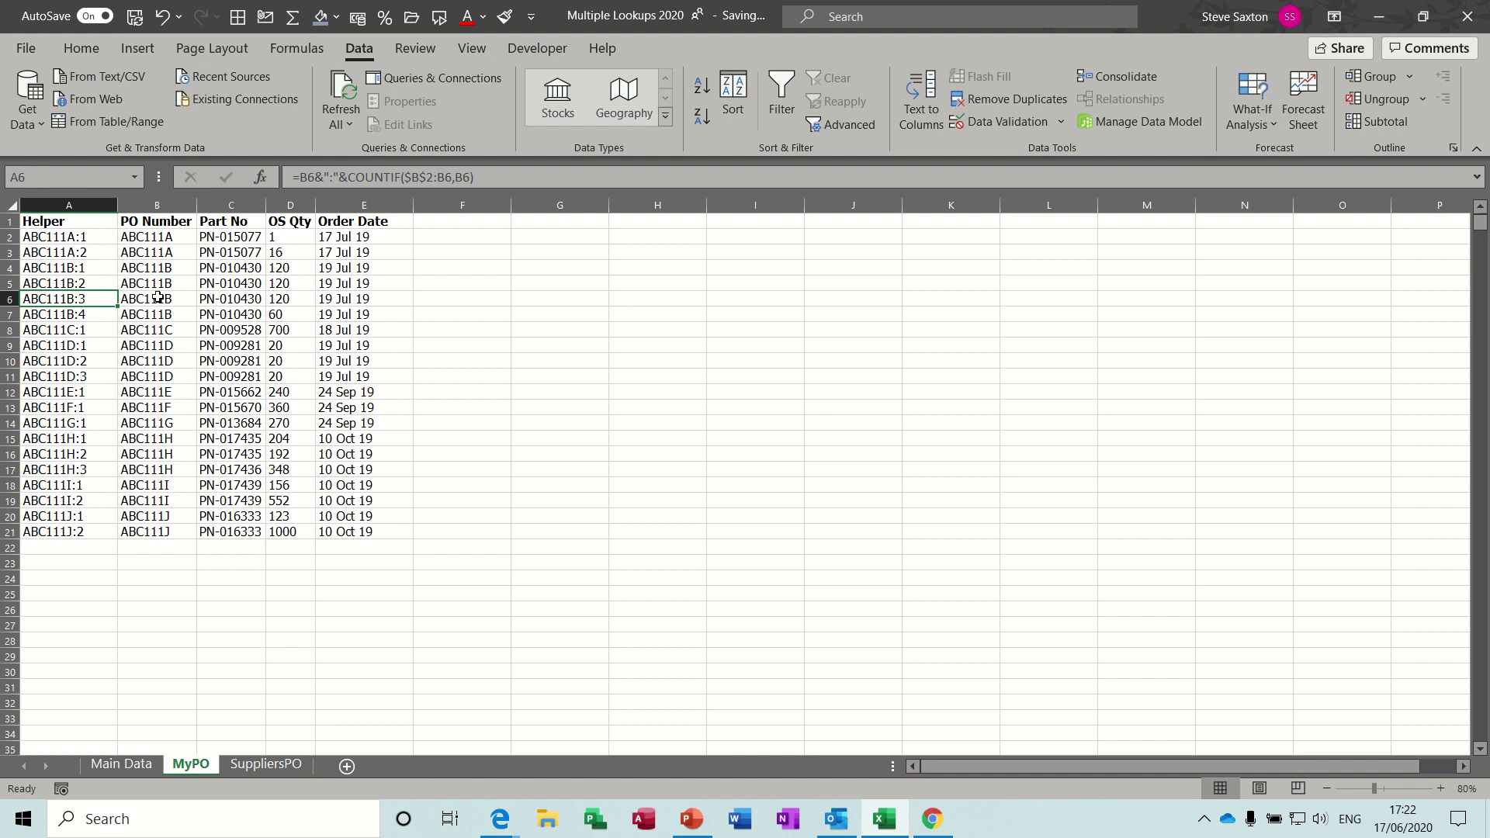
{"action": "left_click", "coordinate": [85, 316]}
{"action": "left_click", "coordinate": [159, 316]}
{"action": "left_click", "coordinate": [85, 316]}
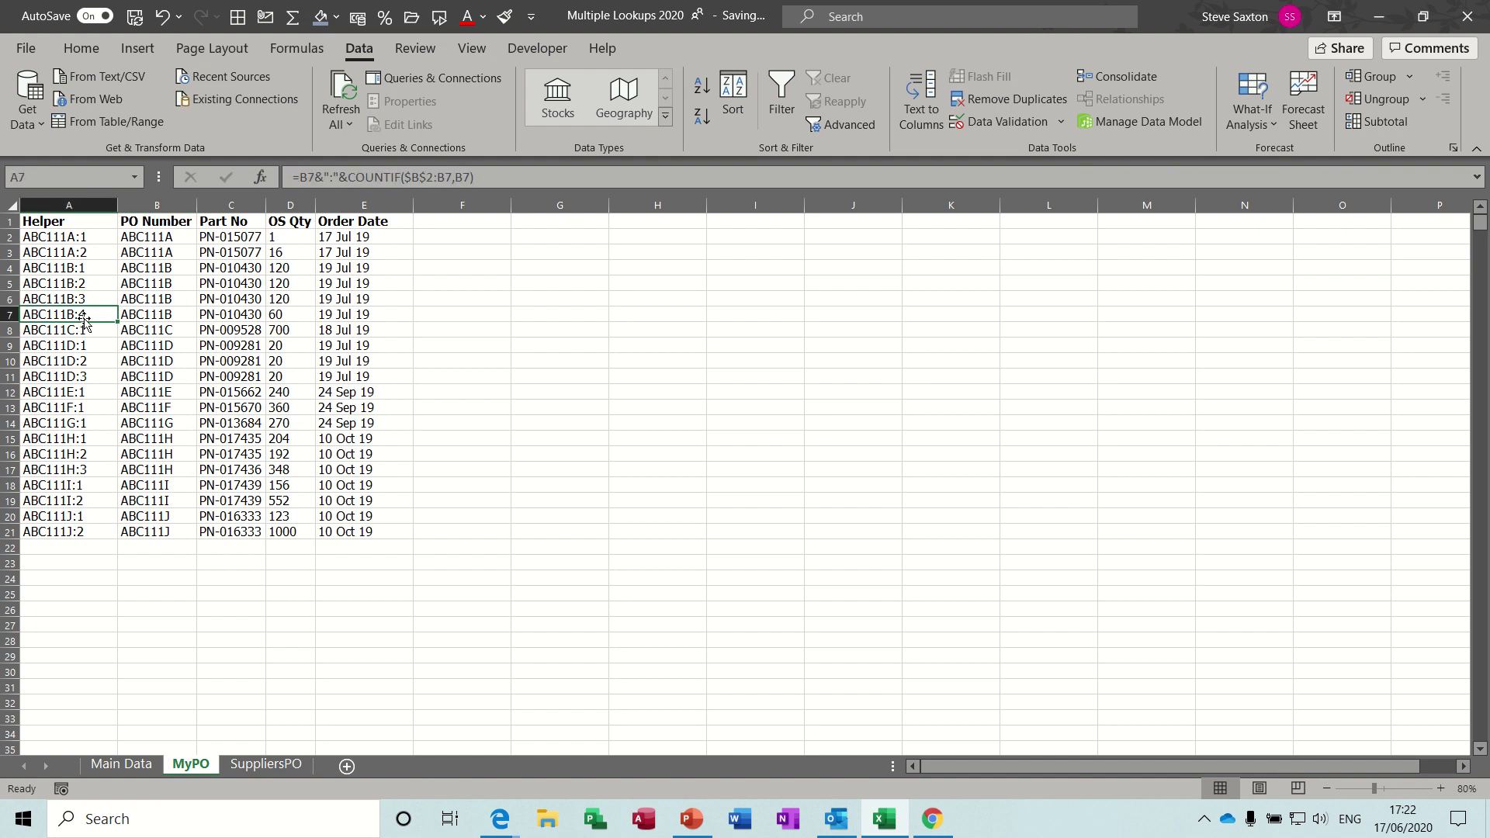
{"action": "left_click", "coordinate": [137, 316]}
{"action": "left_click", "coordinate": [72, 317]}
{"action": "left_click_drag", "start_coordinate": [166, 238], "coordinate": [167, 315]}
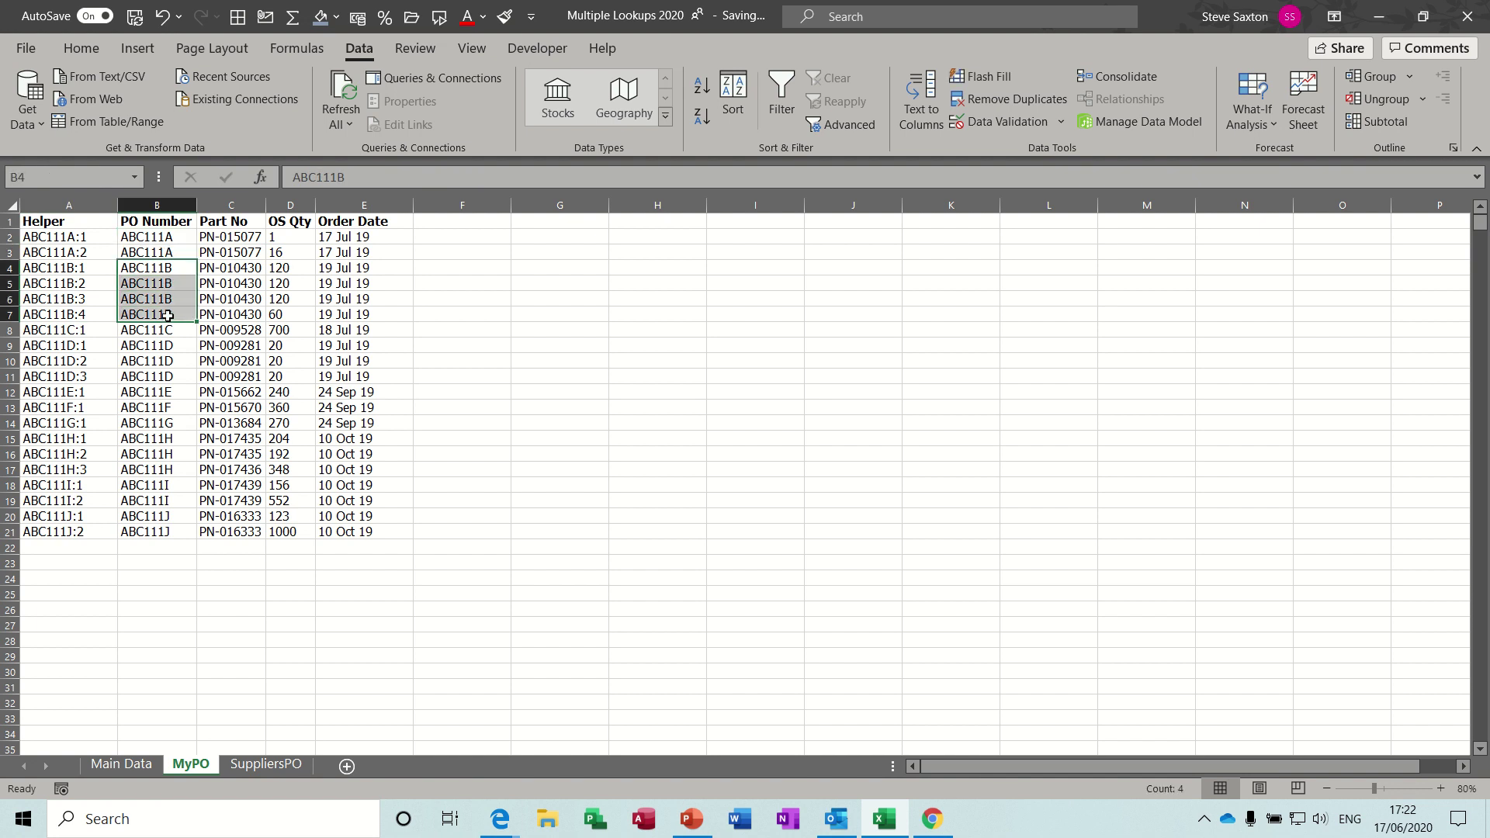
- Inspect the SuppliersPO helper formula in A2, then return to the Main Data sheet
{"action": "left_click", "coordinate": [260, 765]}
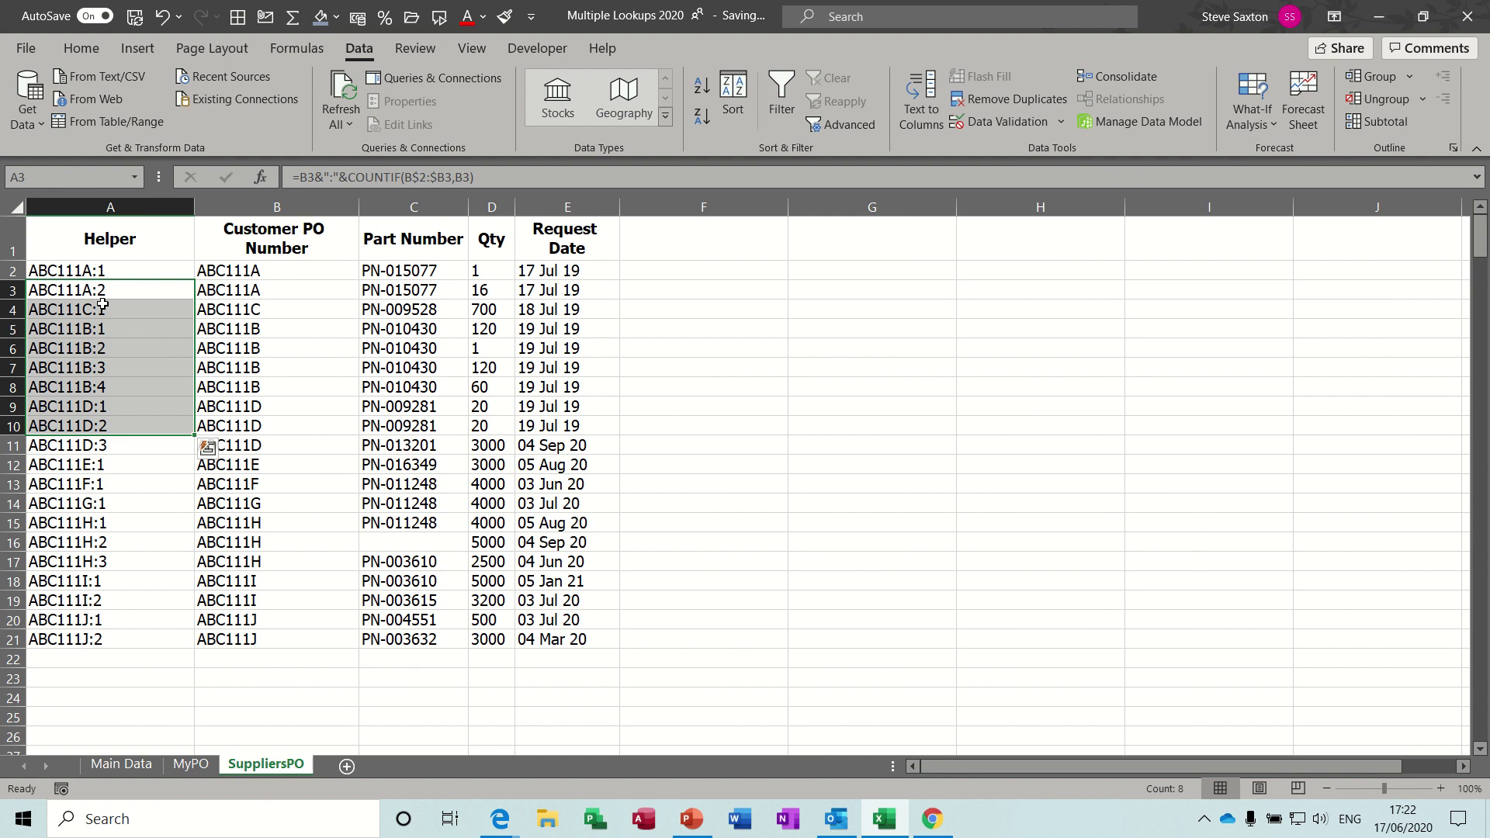
{"action": "left_click", "coordinate": [94, 268]}
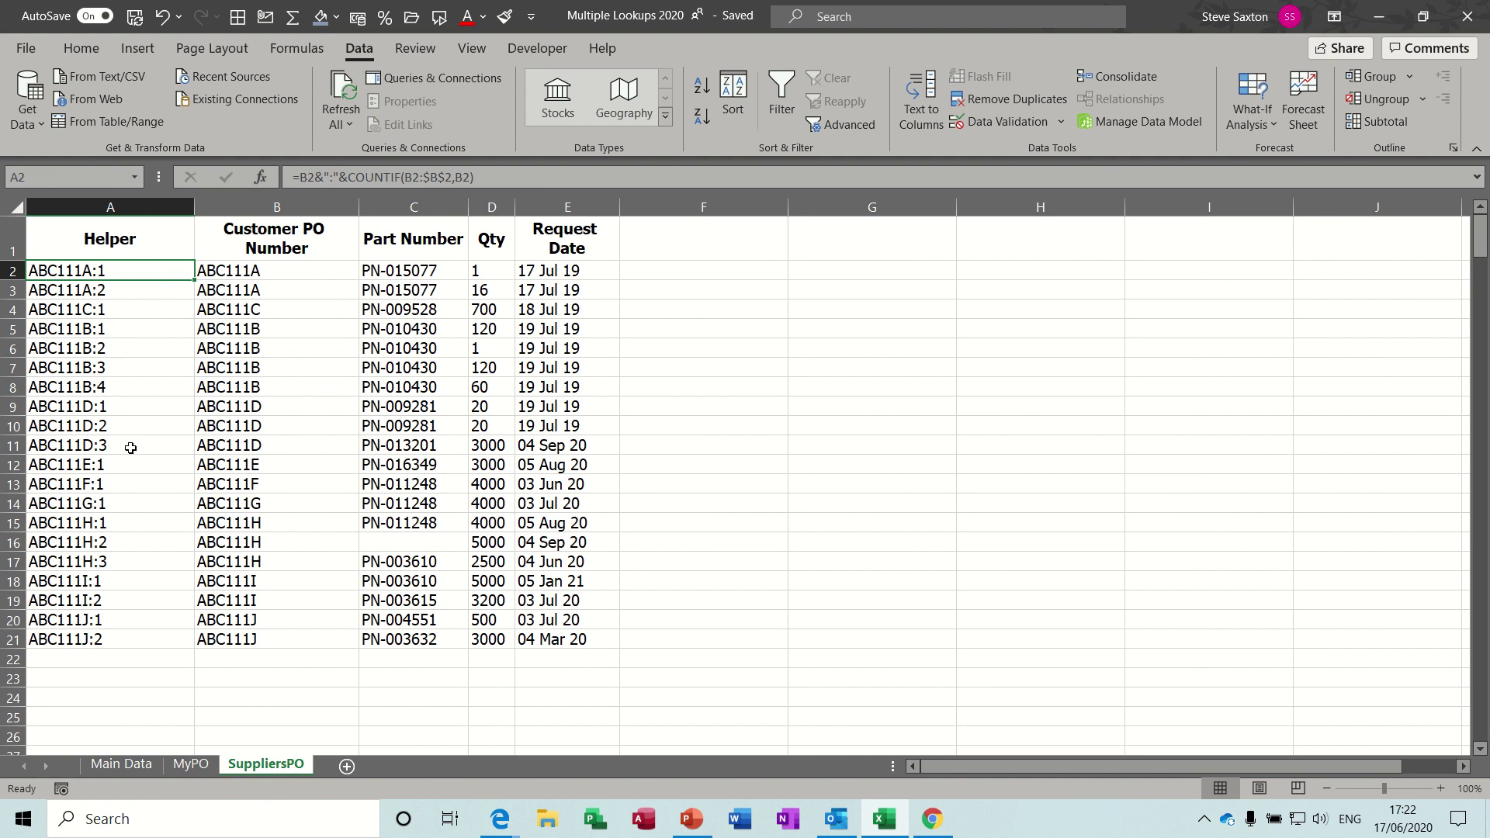
{"action": "left_click", "coordinate": [123, 765]}
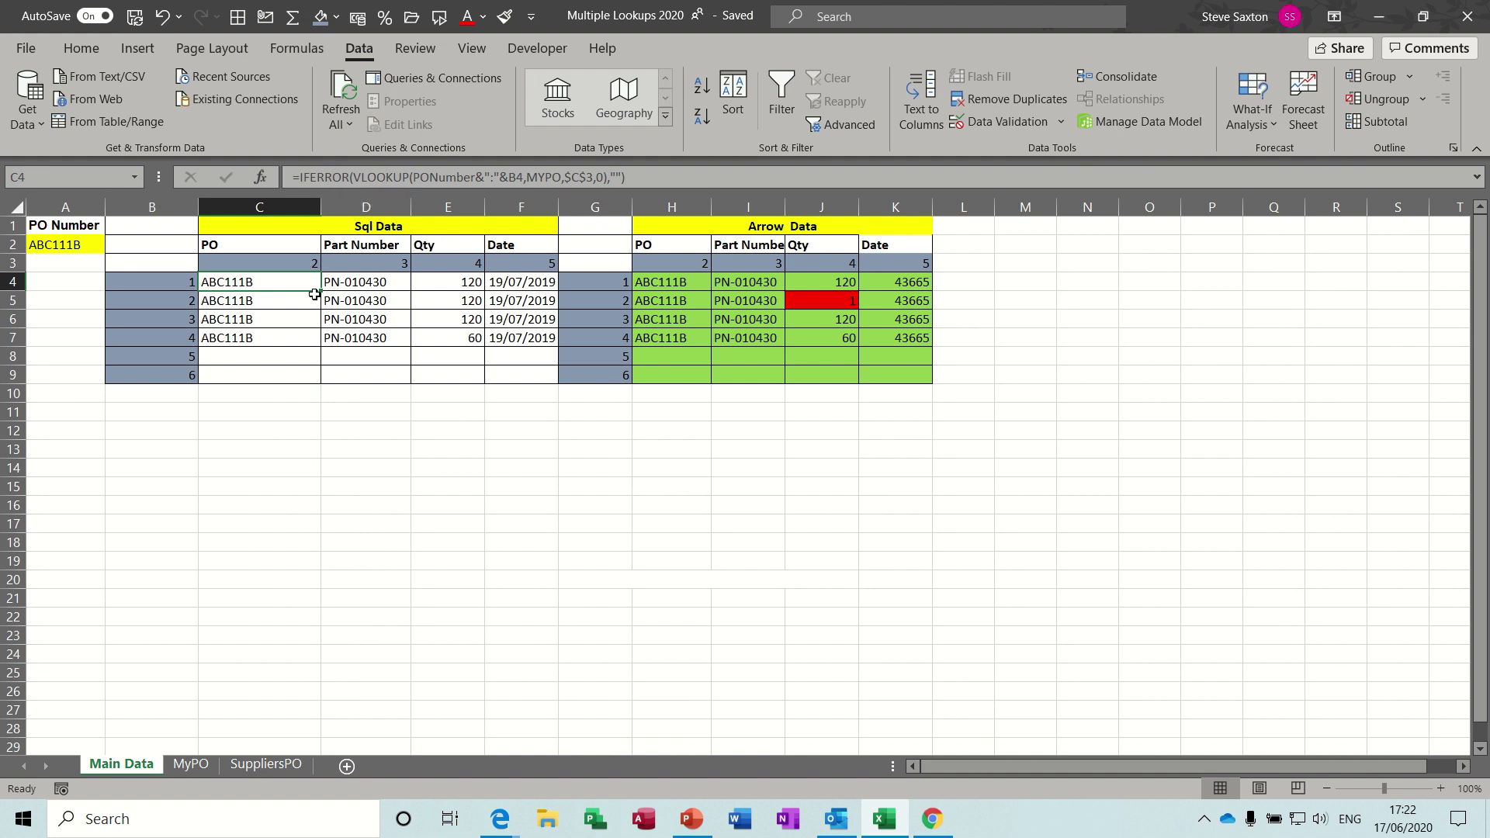
{"action": "left_click", "coordinate": [282, 356]}
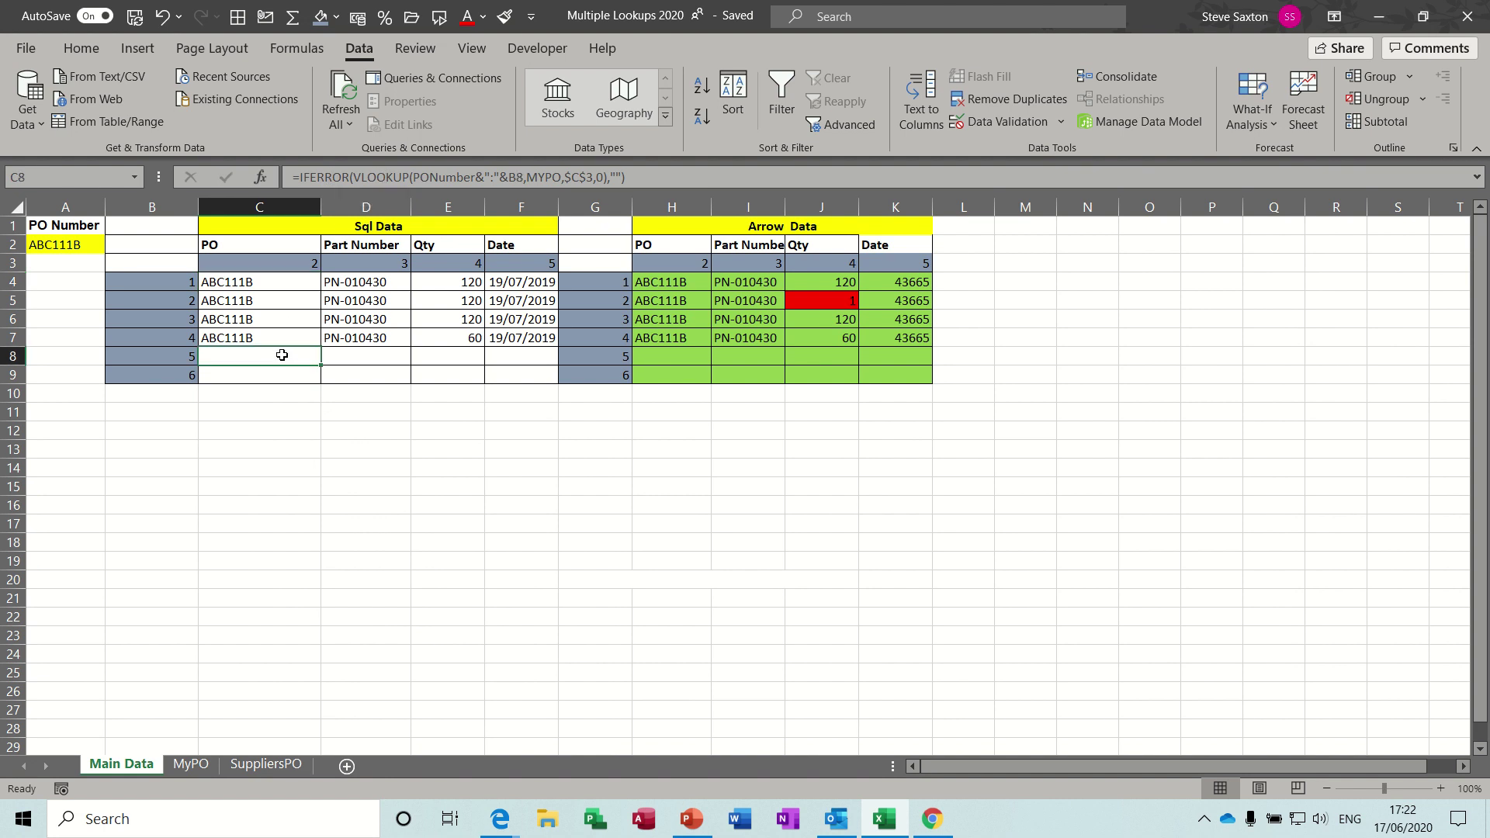
{"action": "left_click", "coordinate": [350, 177]}
{"action": "key", "text": "BackSpace"}
{"action": "key", "text": "BackSpace"}
{"action": "key", "text": "BackSpace"}
{"action": "key", "text": "BackSpace"}
{"action": "key", "text": "BackSpace"}
{"action": "key", "text": "BackSpace"}
{"action": "key", "text": "BackSpace"}
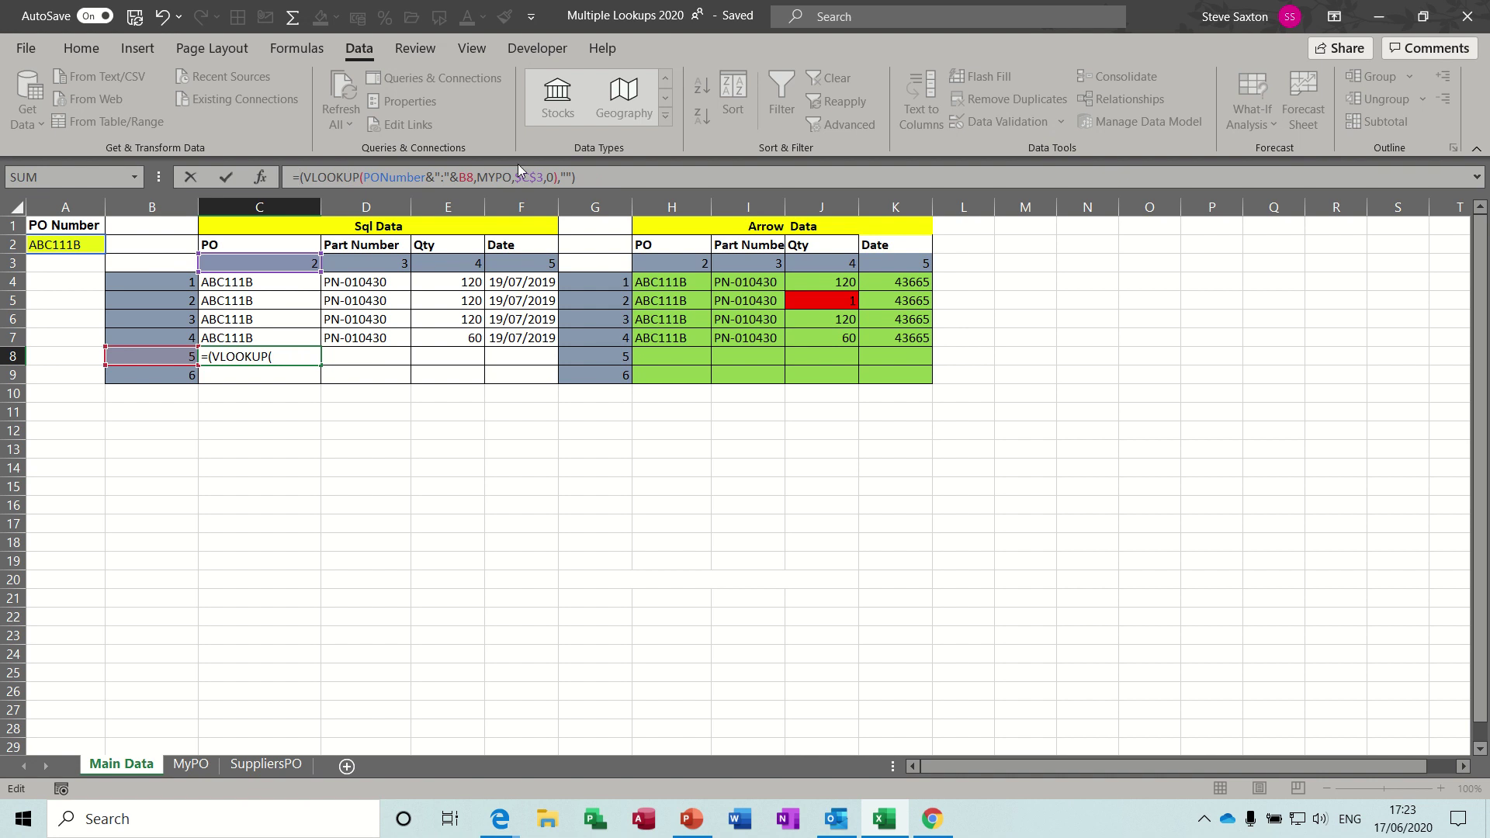
{"action": "left_click", "coordinate": [586, 179]}
{"action": "key", "text": "Return"}
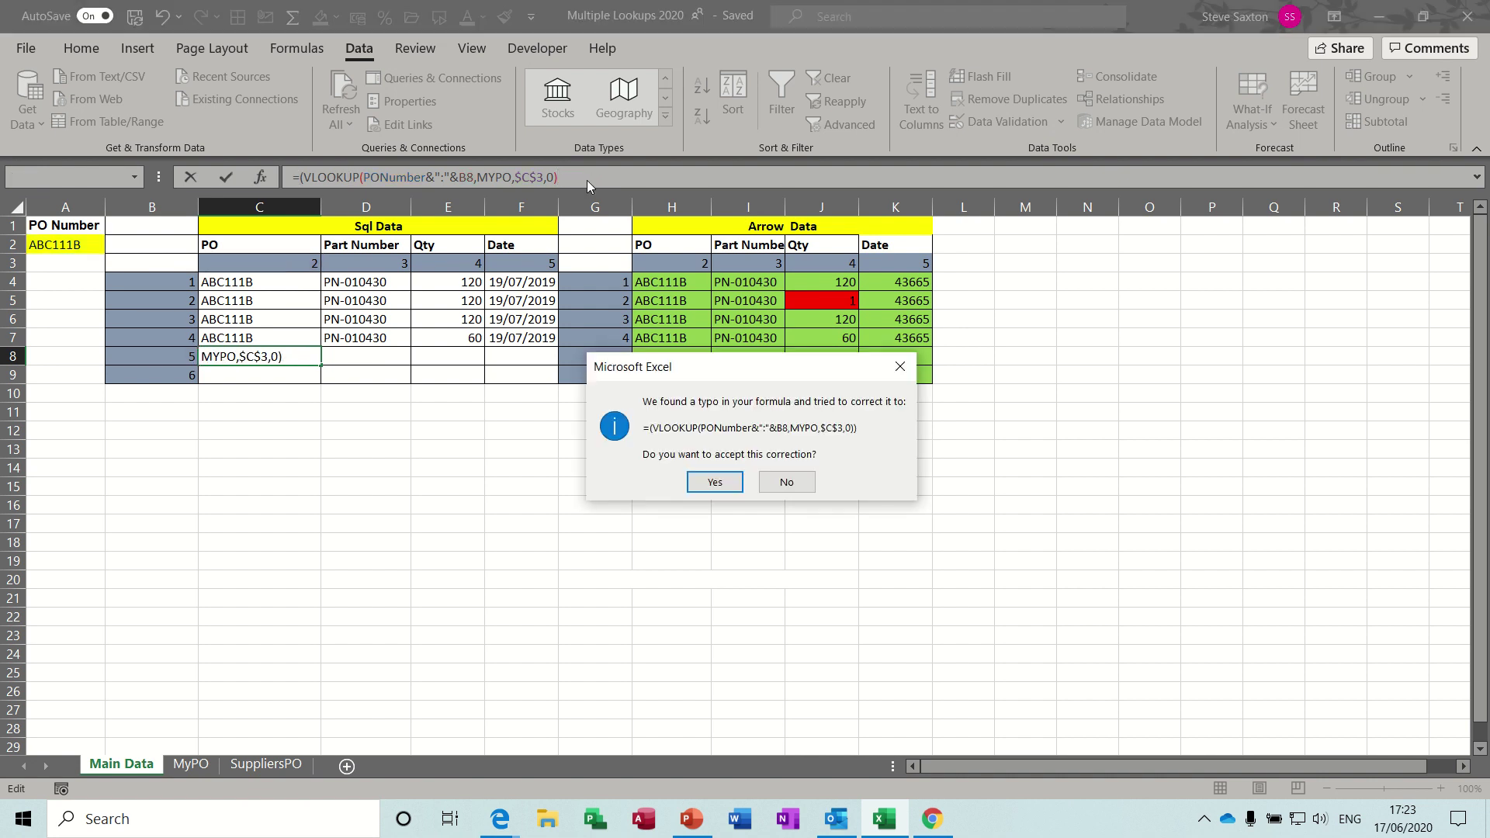
{"action": "left_click", "coordinate": [715, 483]}
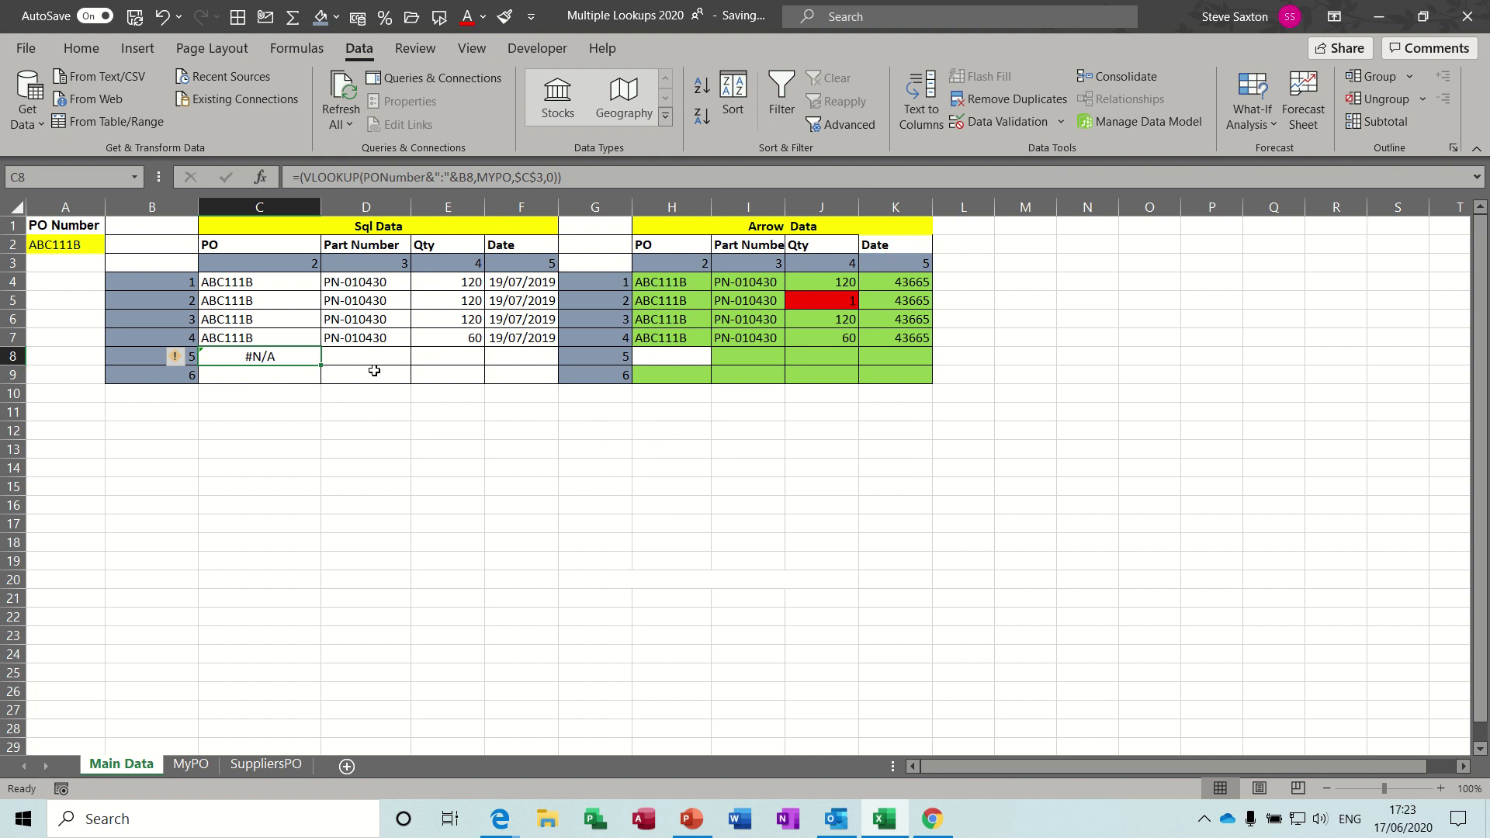
{"action": "key", "text": "ctrl+z"}
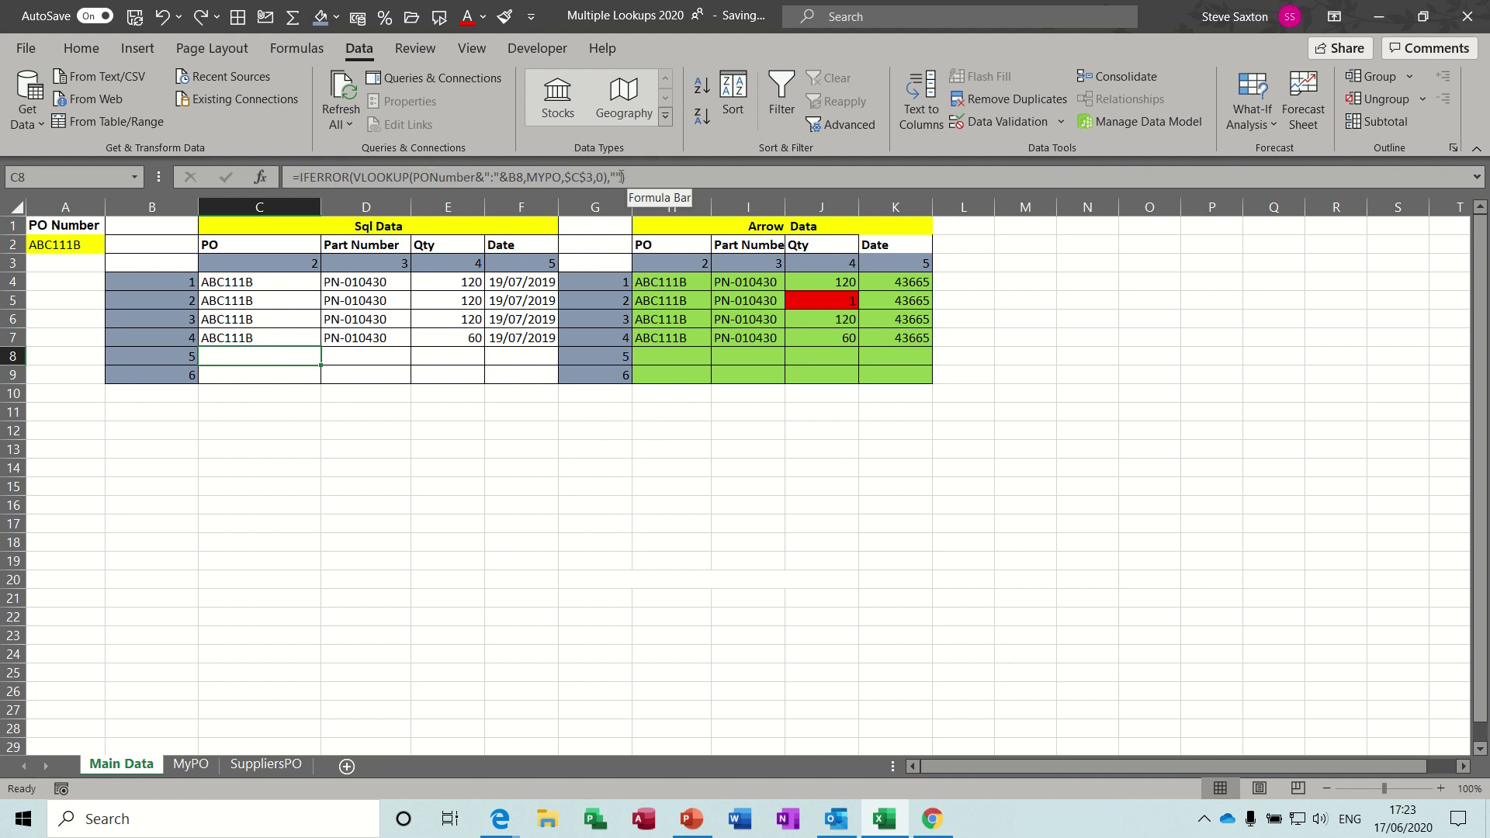
- Compare C4's IFERROR/VLOOKUP helper-key formula with the ABC111B PO Number in A2
{"action": "left_click", "coordinate": [280, 281]}
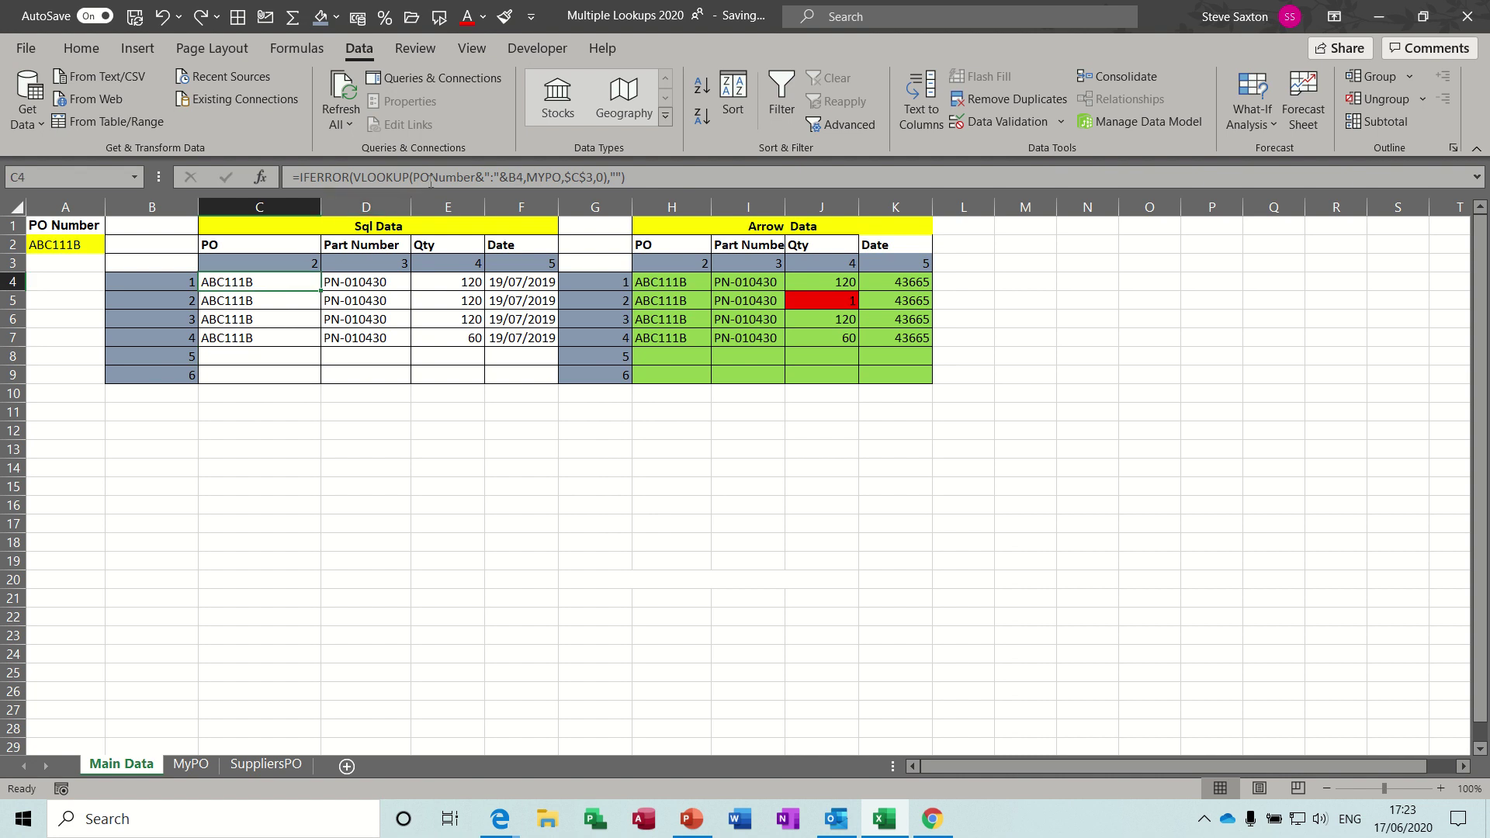
{"action": "left_click", "coordinate": [55, 244]}
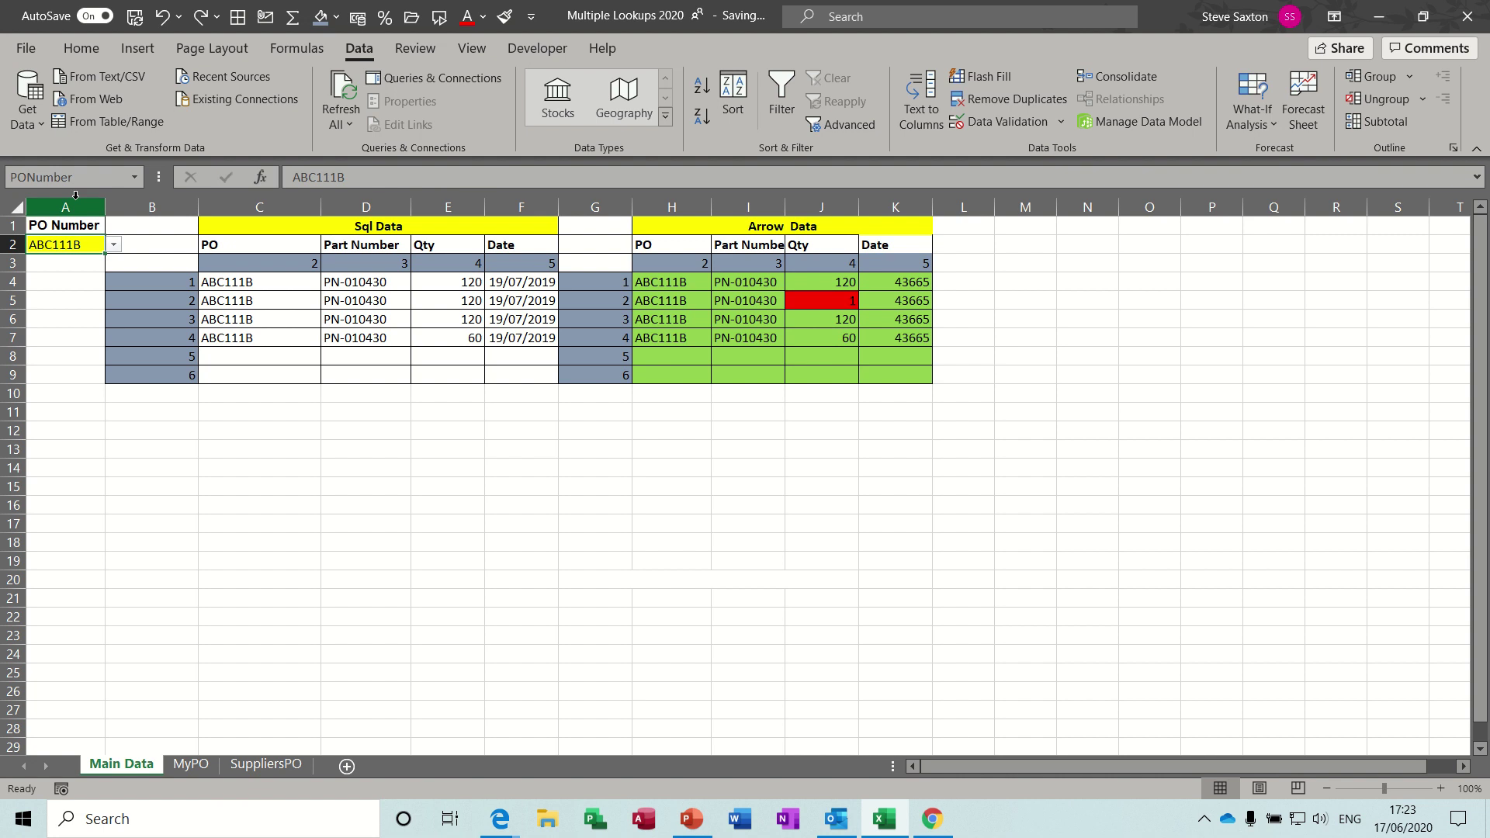
{"action": "left_click", "coordinate": [265, 283]}
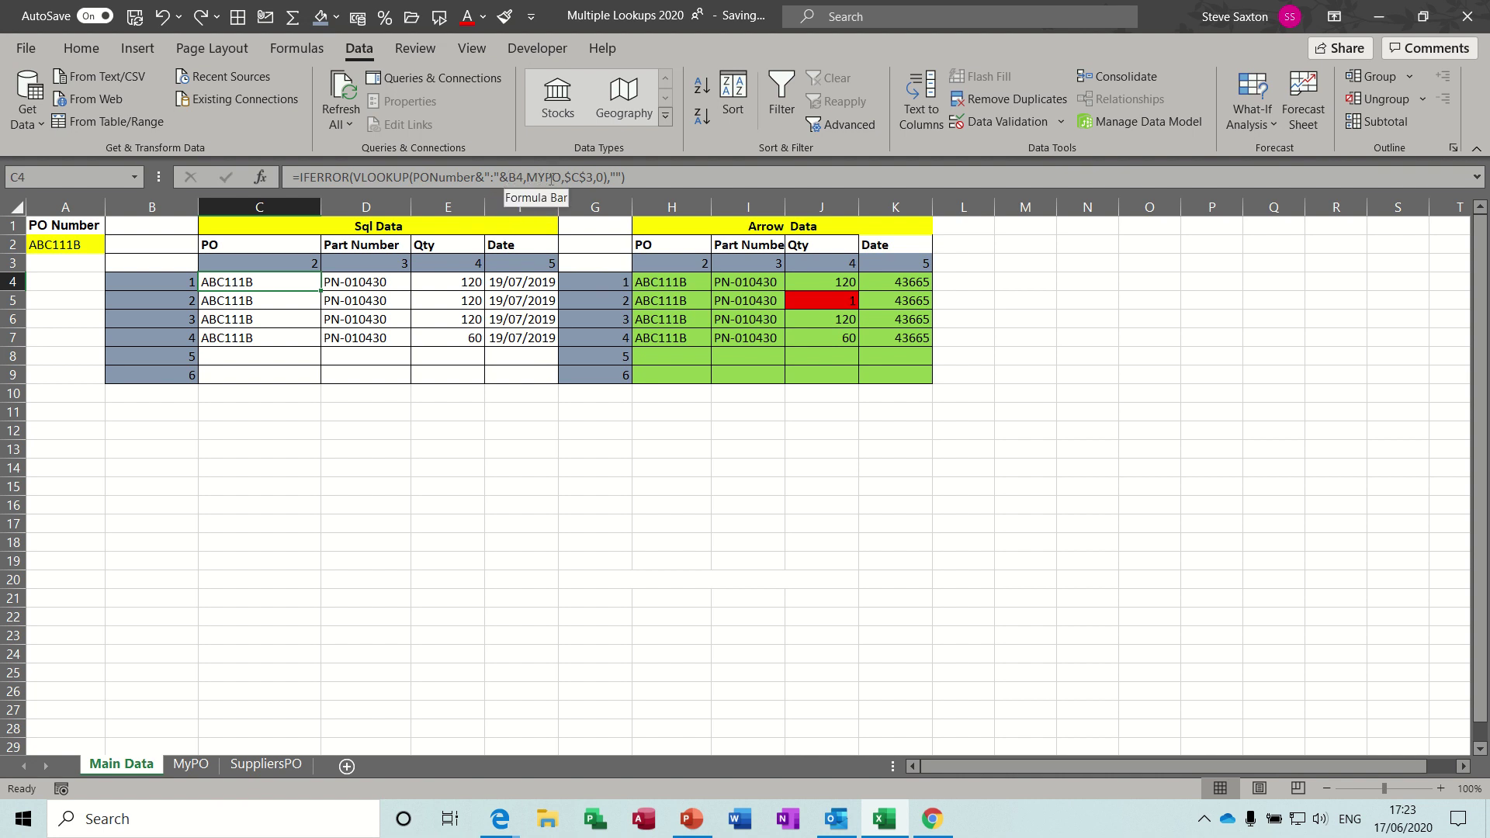
- Compare the MyPO helper table and its B2 PO number against the Main Data tables
{"action": "left_click", "coordinate": [198, 764]}
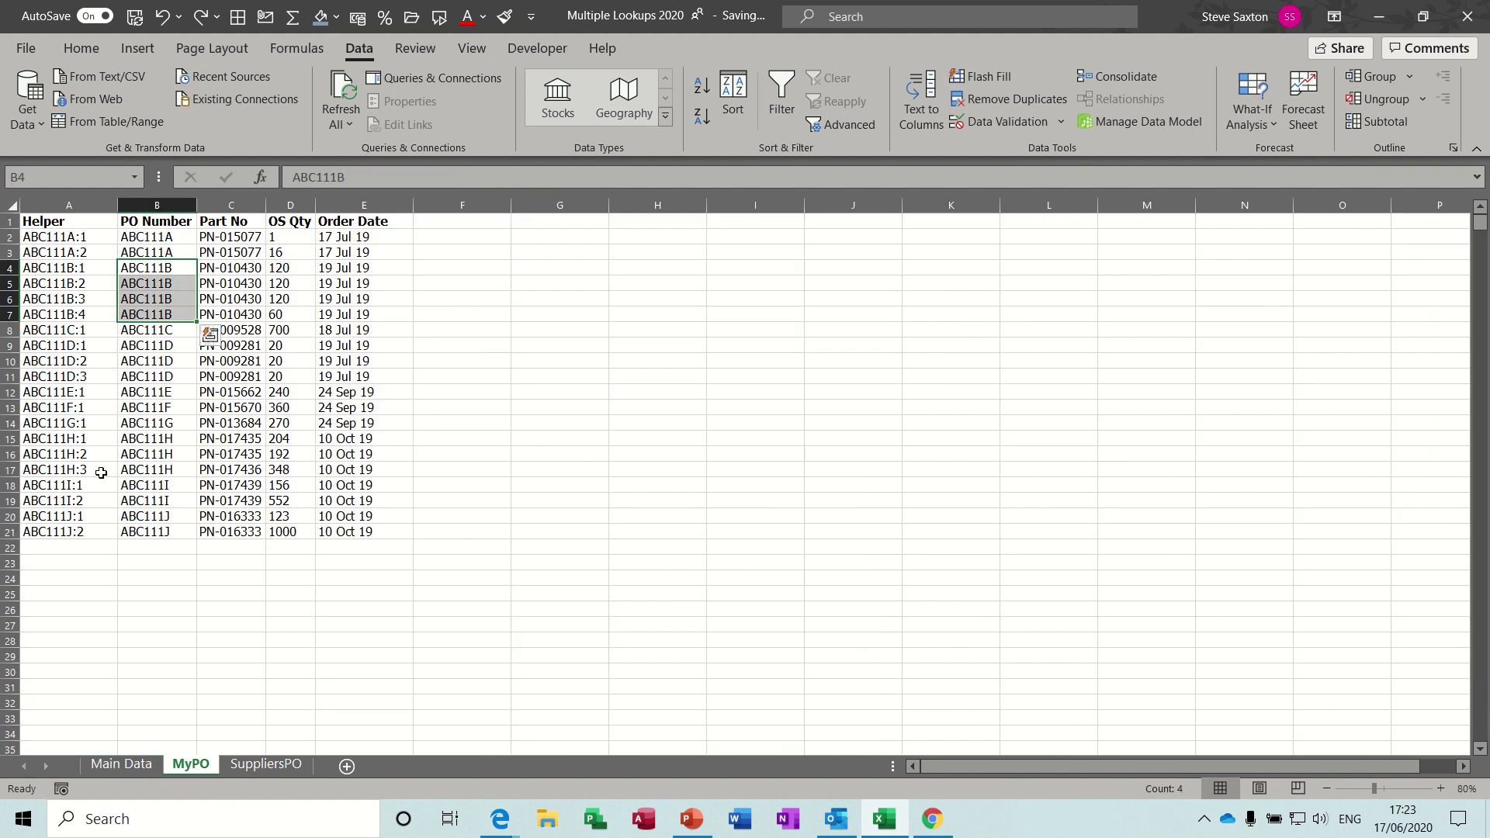
{"action": "left_click_drag", "start_coordinate": [69, 223], "coordinate": [359, 530]}
{"action": "left_click", "coordinate": [83, 232]}
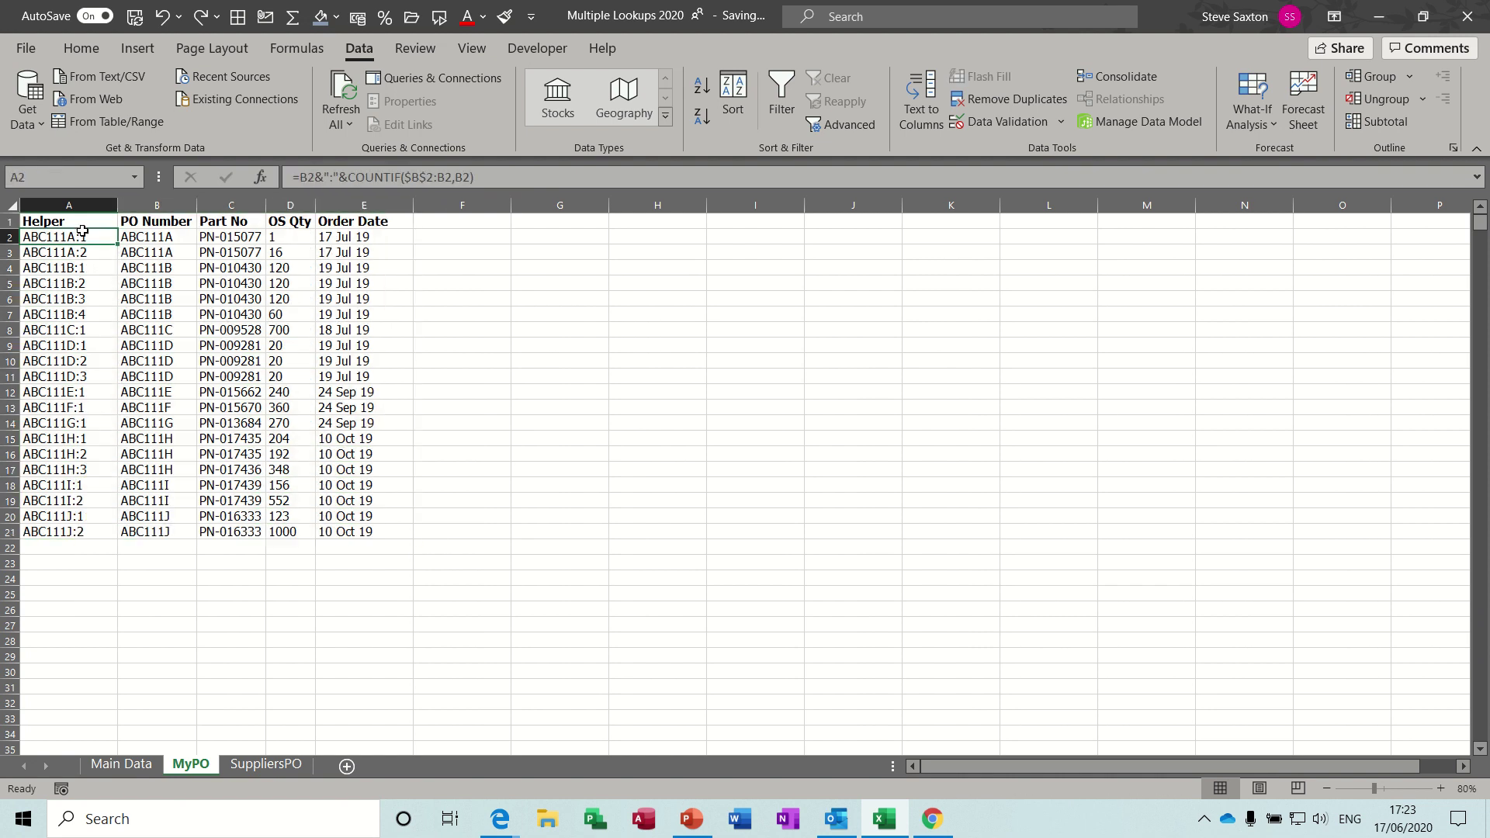
{"action": "left_click", "coordinate": [122, 765]}
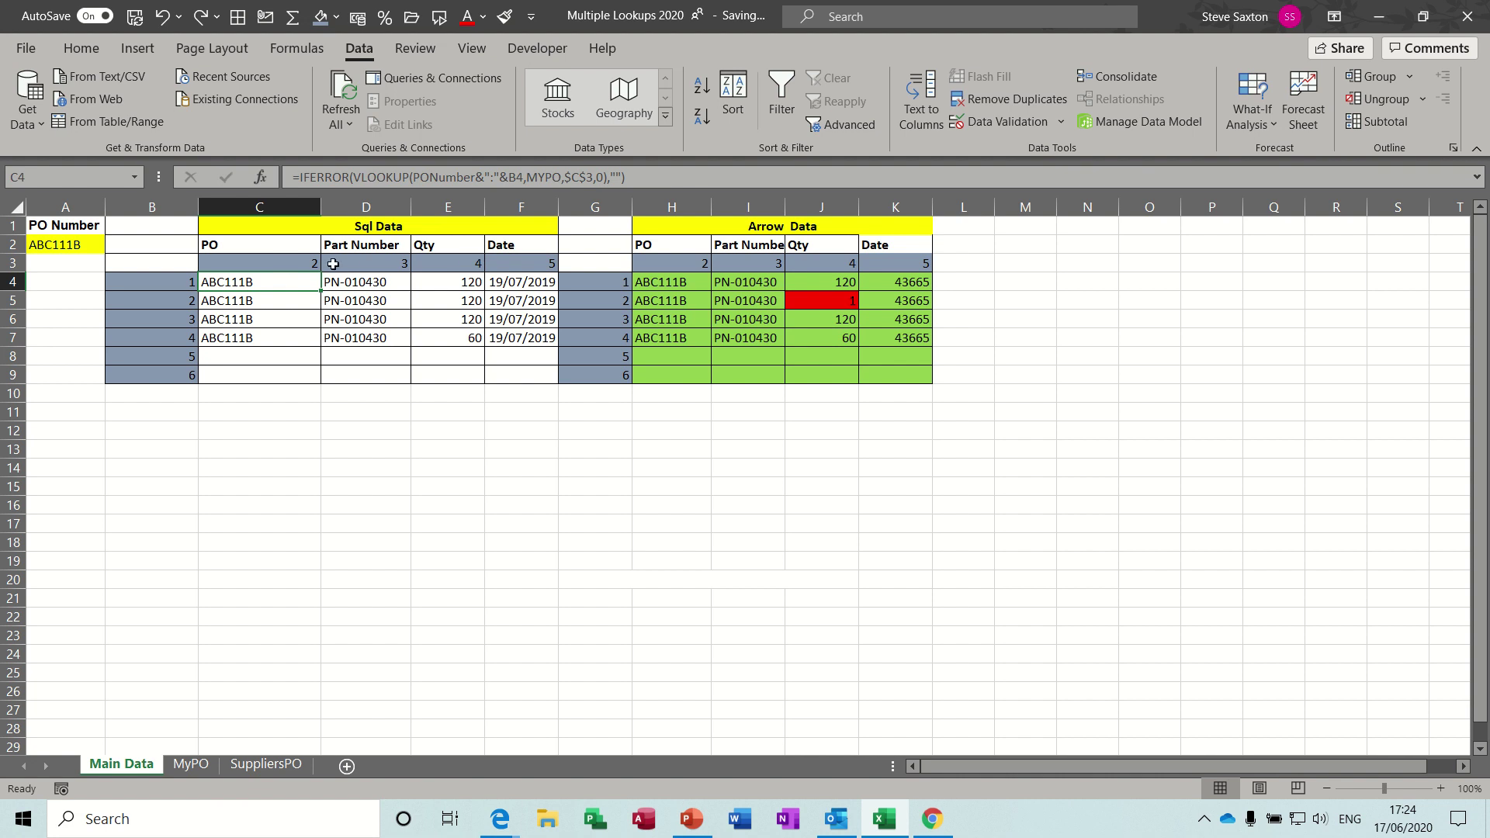
{"action": "left_click", "coordinate": [191, 764]}
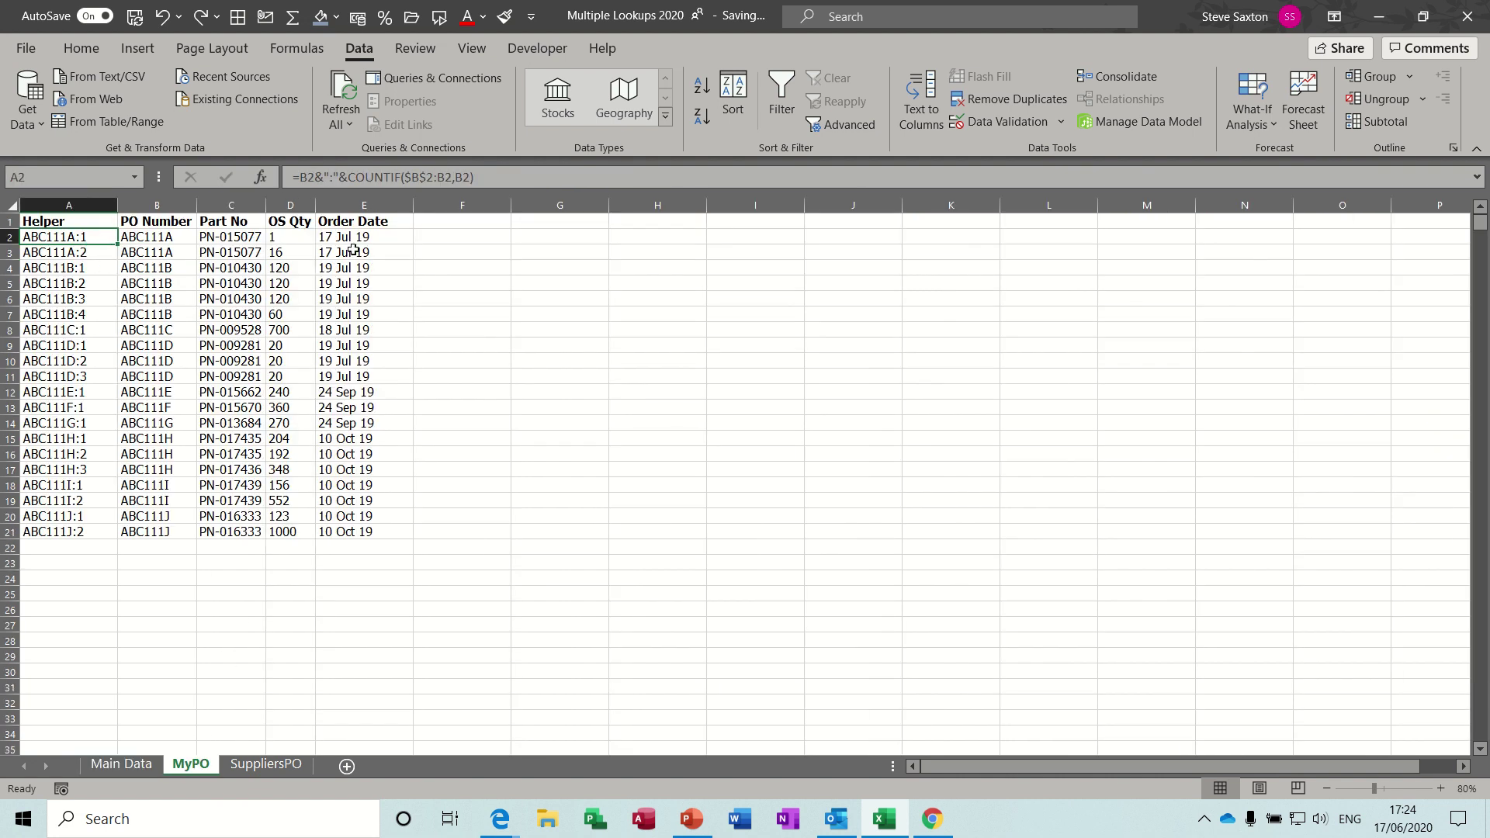
{"action": "left_click", "coordinate": [135, 769]}
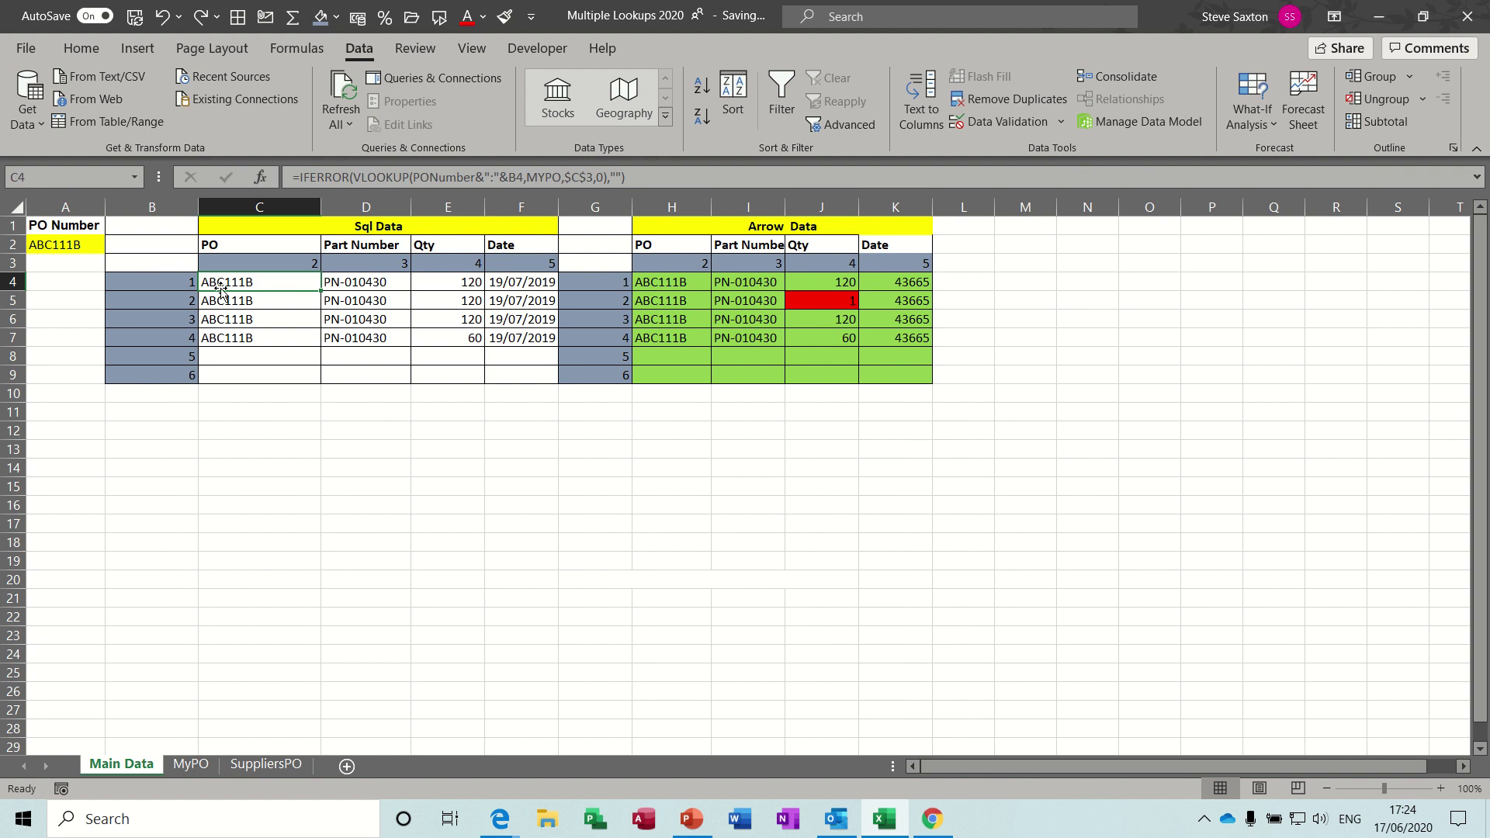
{"action": "left_click", "coordinate": [190, 764]}
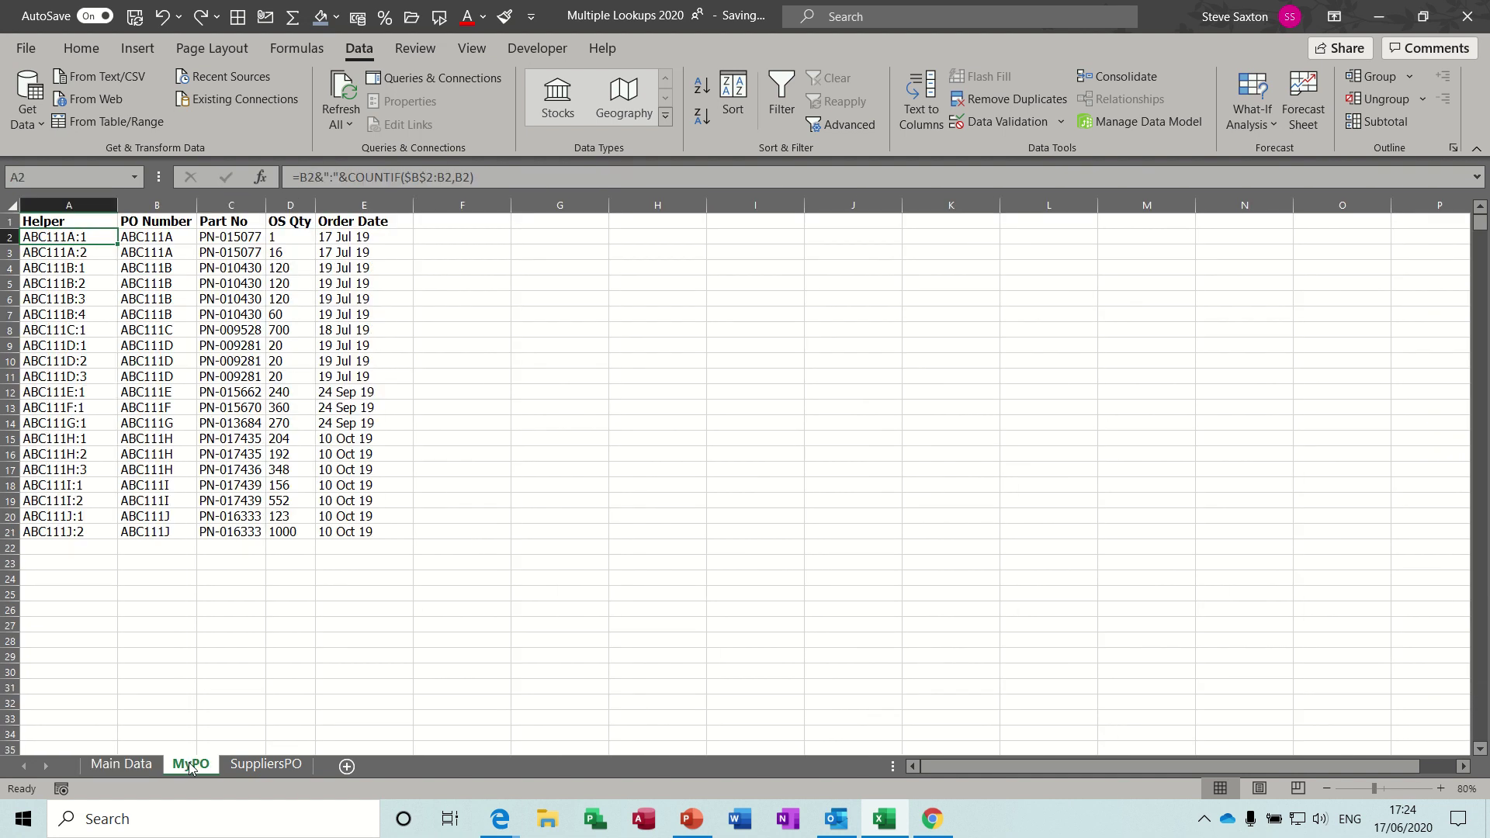
{"action": "left_click", "coordinate": [159, 239]}
{"action": "left_click", "coordinate": [138, 764]}
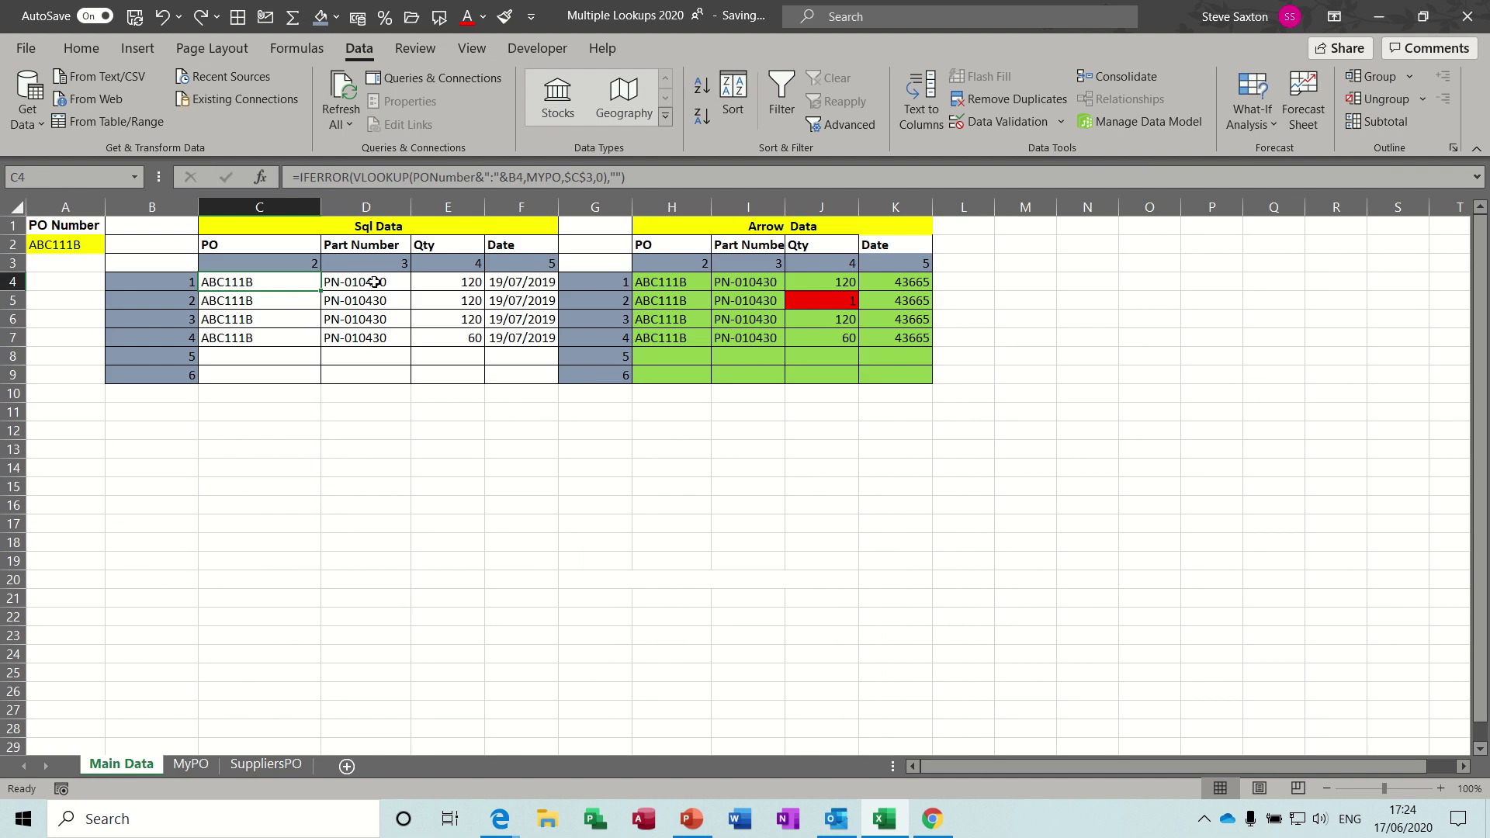
{"action": "left_click", "coordinate": [374, 282]}
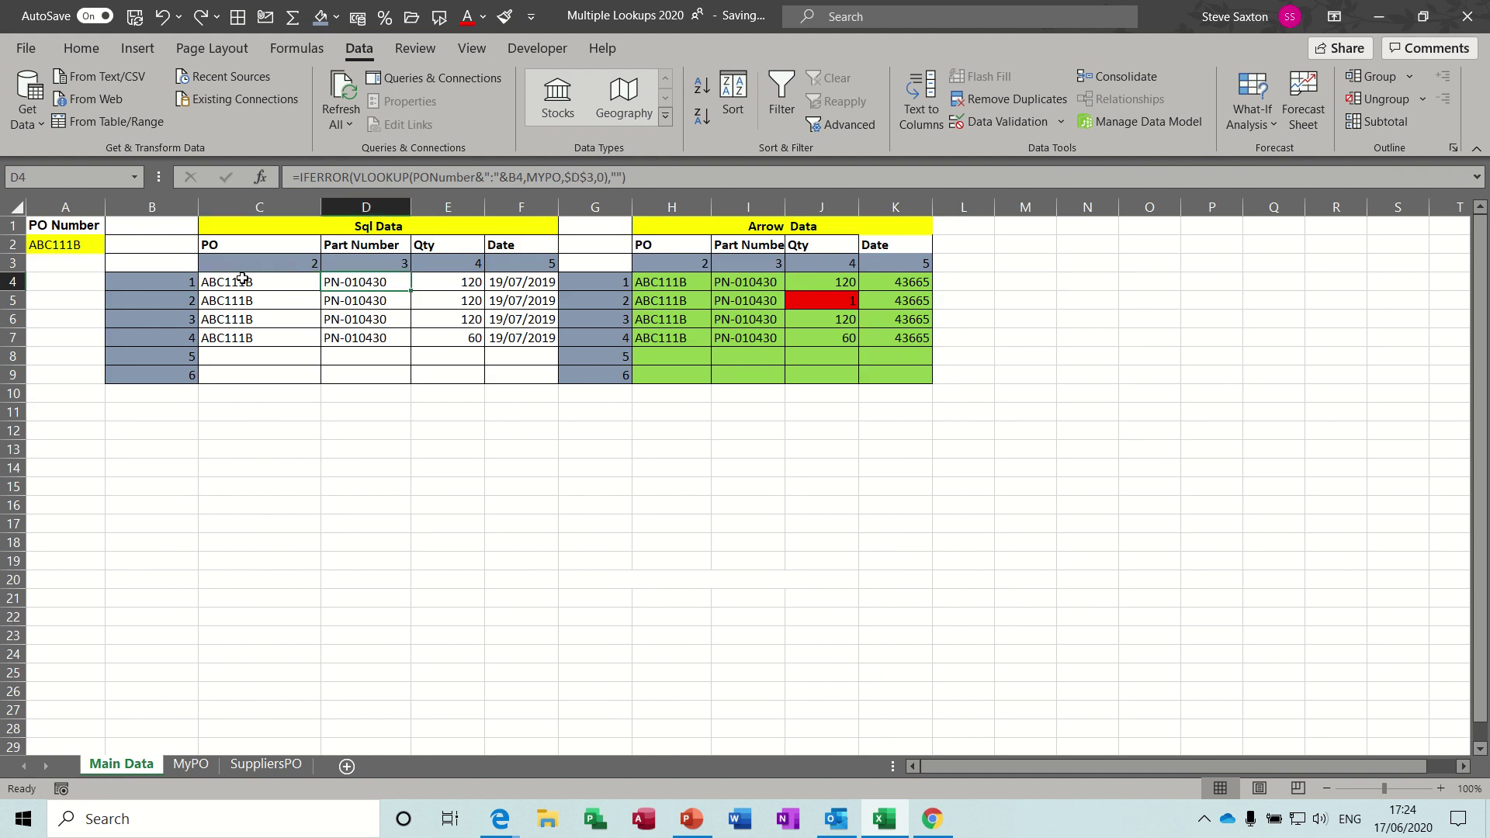
{"action": "left_click", "coordinate": [243, 279], "text": "shift"}
{"action": "left_click", "coordinate": [374, 283]}
{"action": "left_click", "coordinate": [456, 285]}
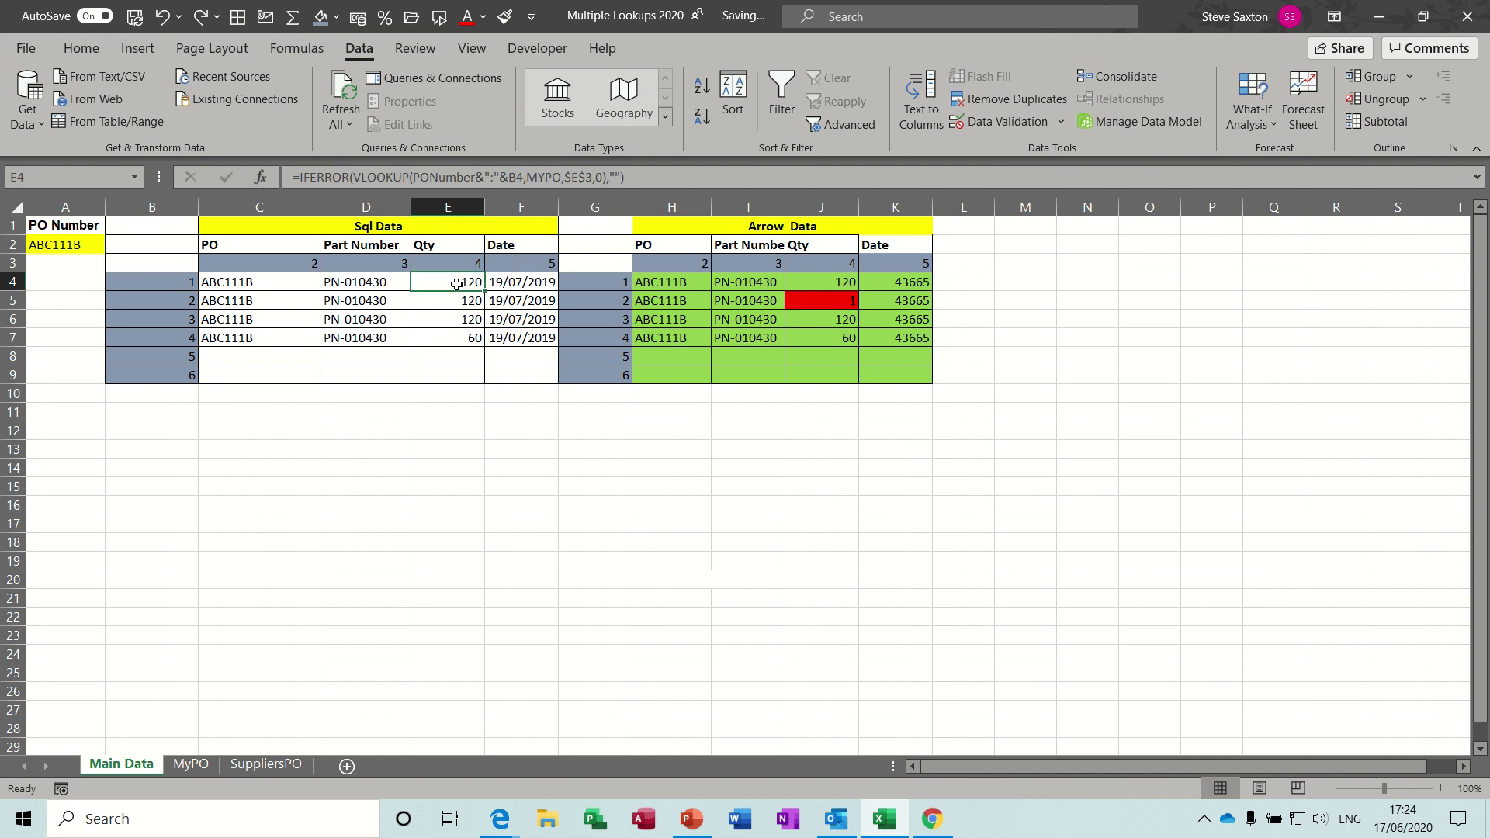
{"action": "left_click", "coordinate": [532, 284]}
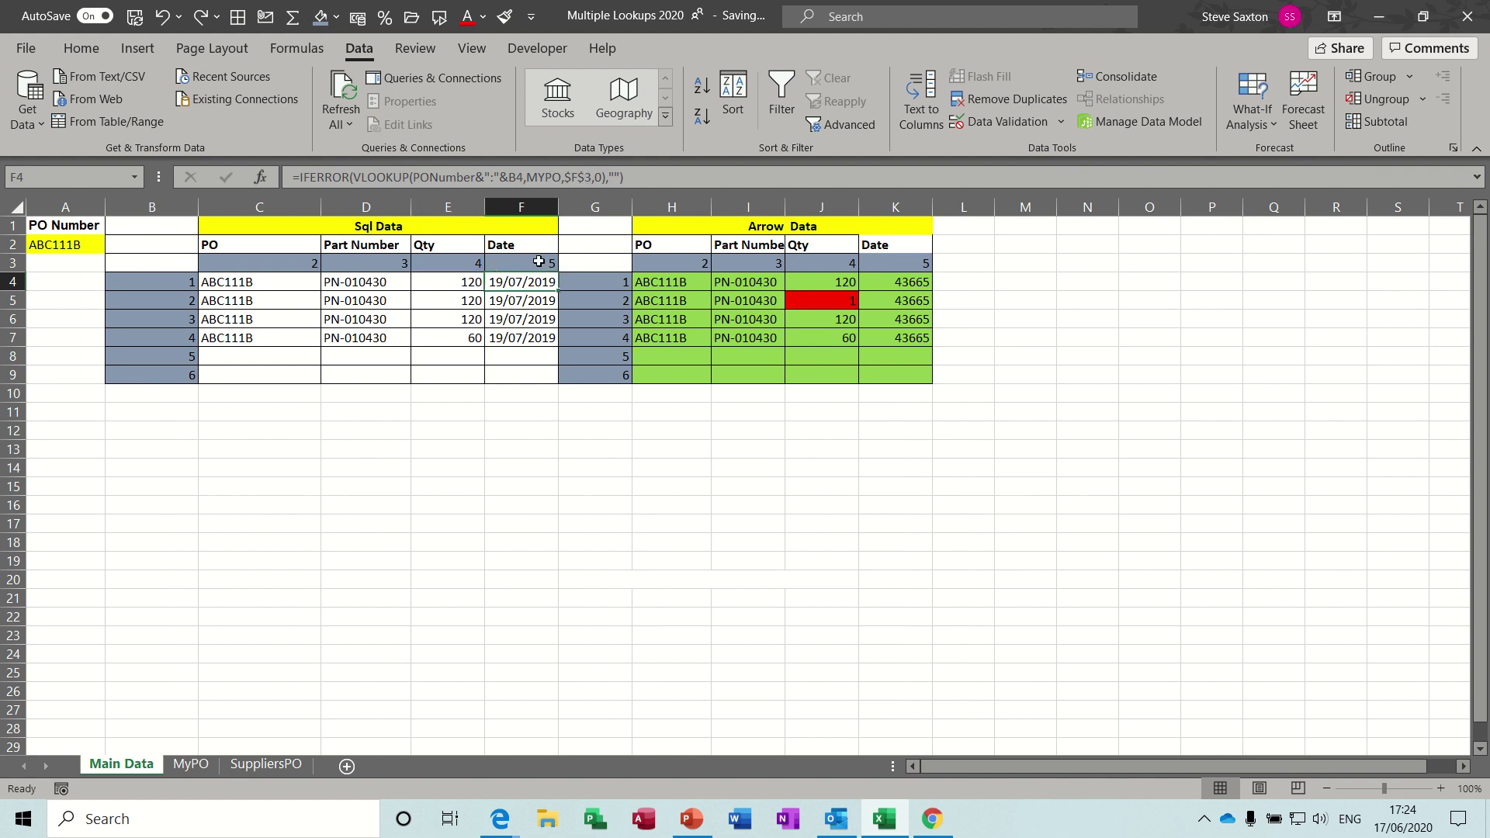
{"action": "left_click", "coordinate": [191, 764]}
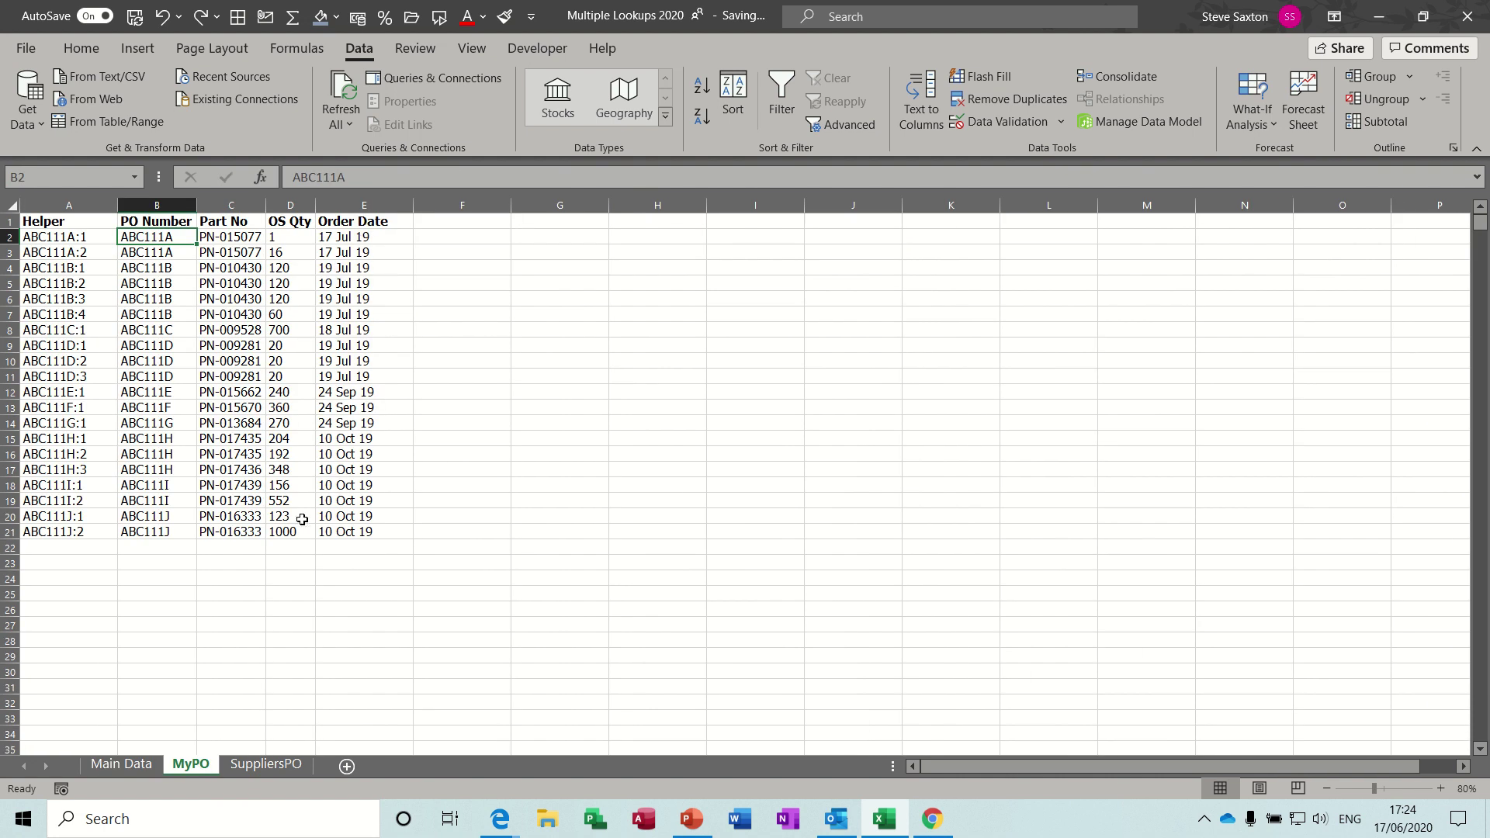
{"action": "left_click", "coordinate": [124, 764]}
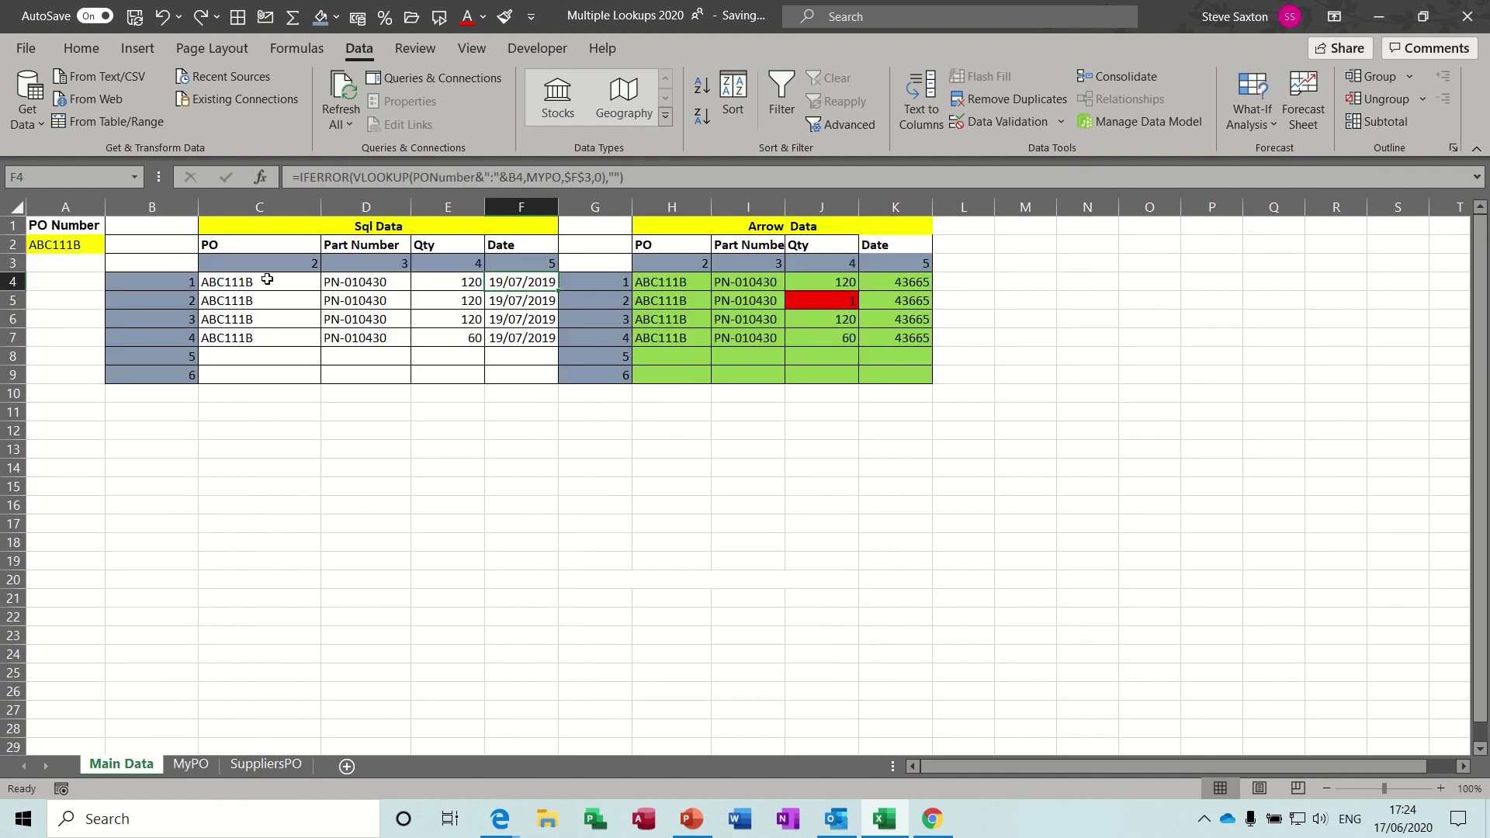
{"action": "left_click_drag", "start_coordinate": [266, 281], "coordinate": [235, 341]}
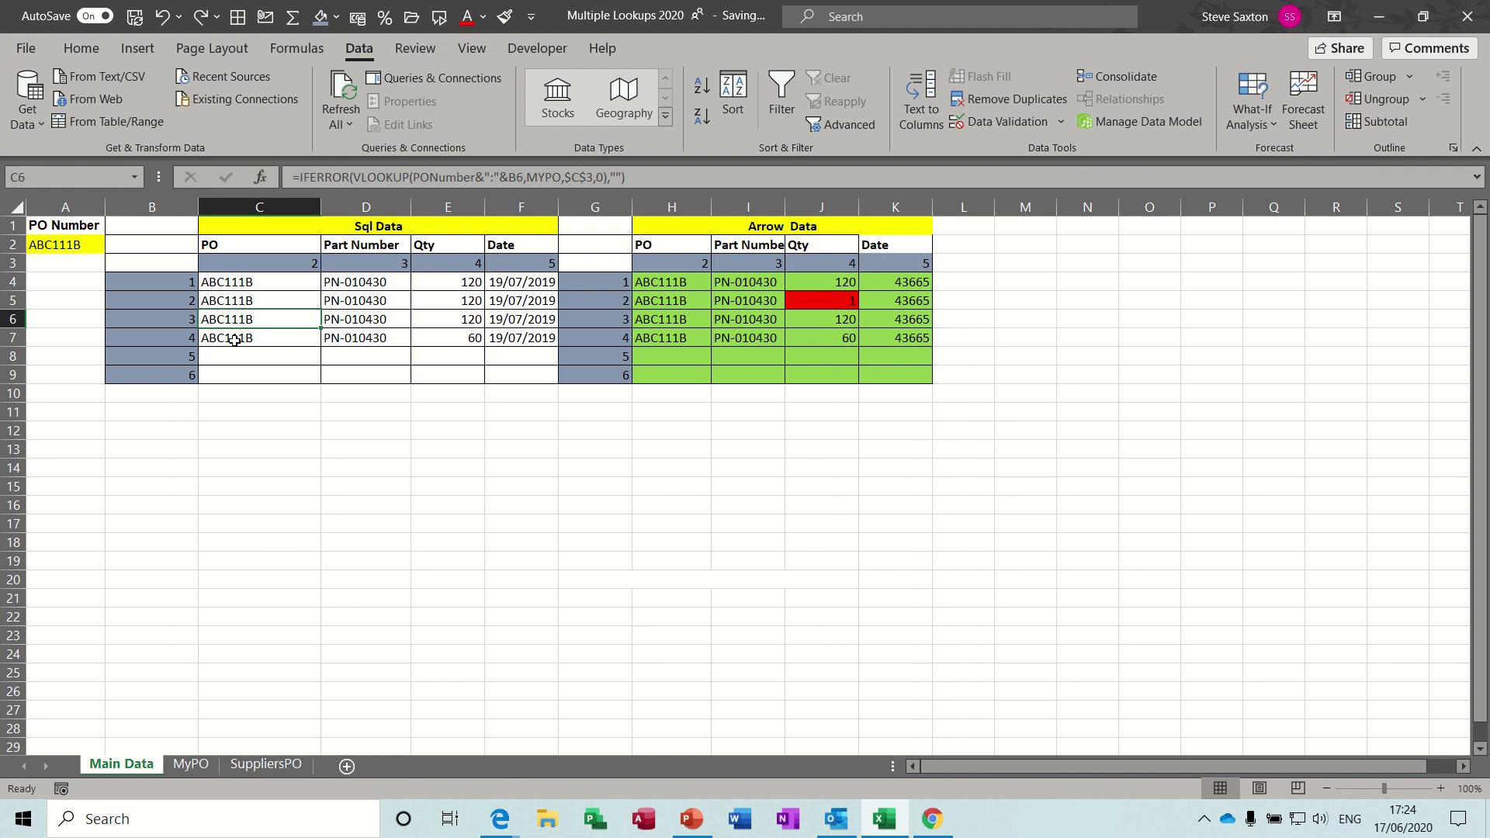
{"action": "left_click", "coordinate": [166, 337]}
{"action": "left_click", "coordinate": [271, 336]}
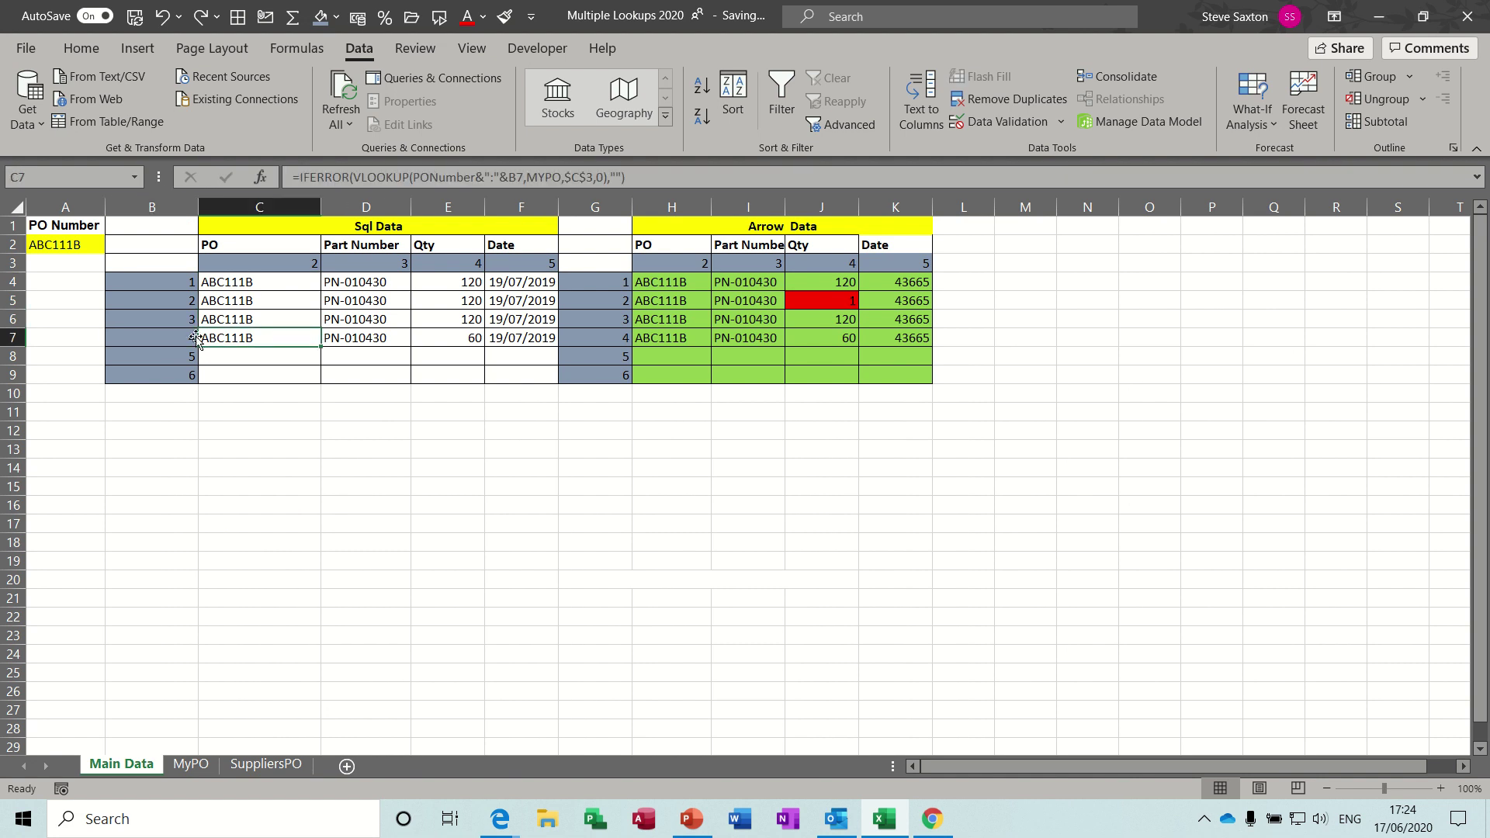
{"action": "left_click", "coordinate": [259, 358]}
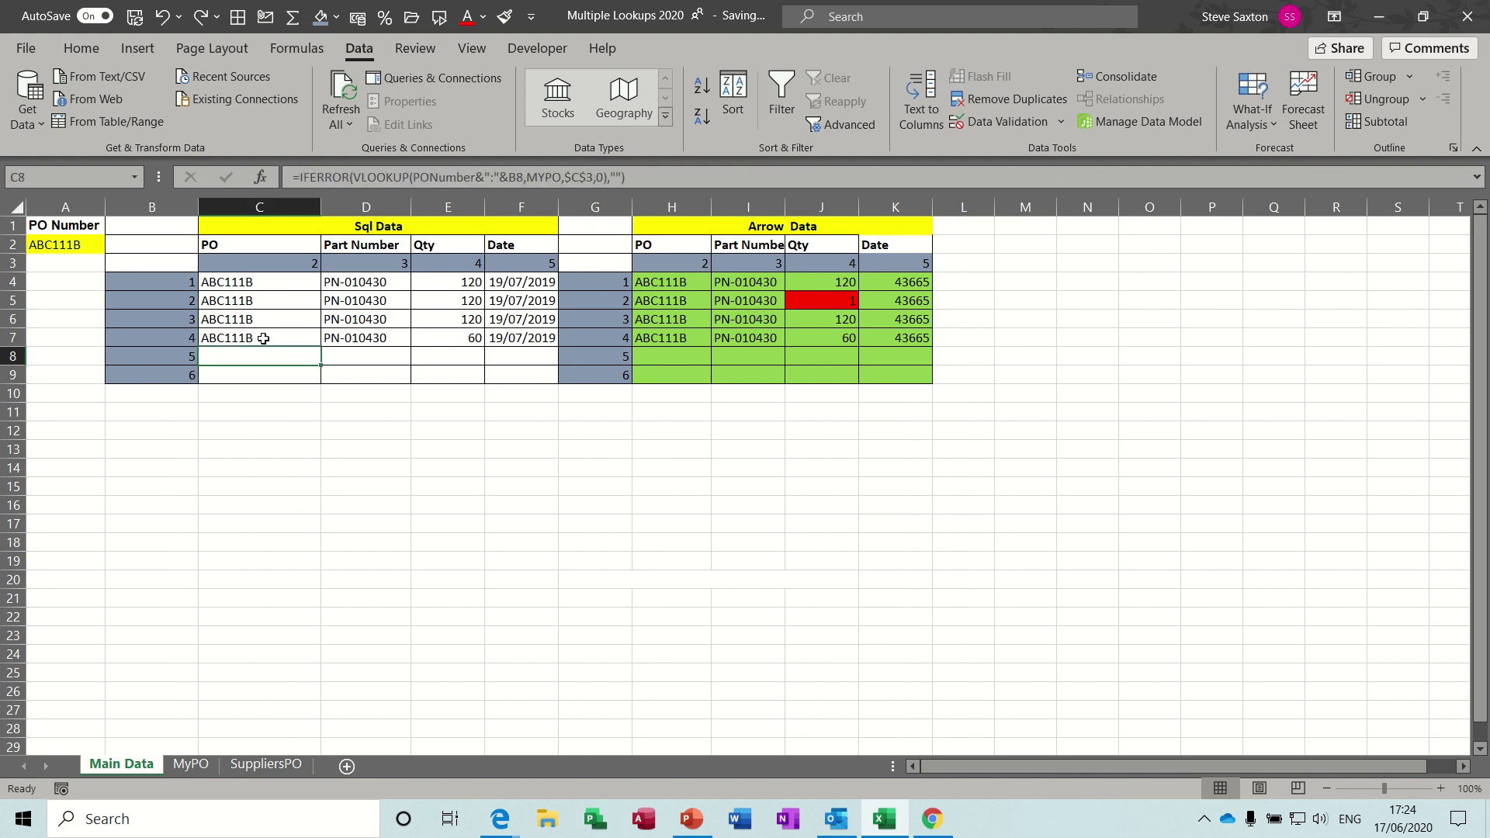
- Switch the PO Number to ABC111C, check its MyPO line, then change it to ABC111D
{"action": "left_click", "coordinate": [95, 245]}
{"action": "left_click", "coordinate": [114, 244]}
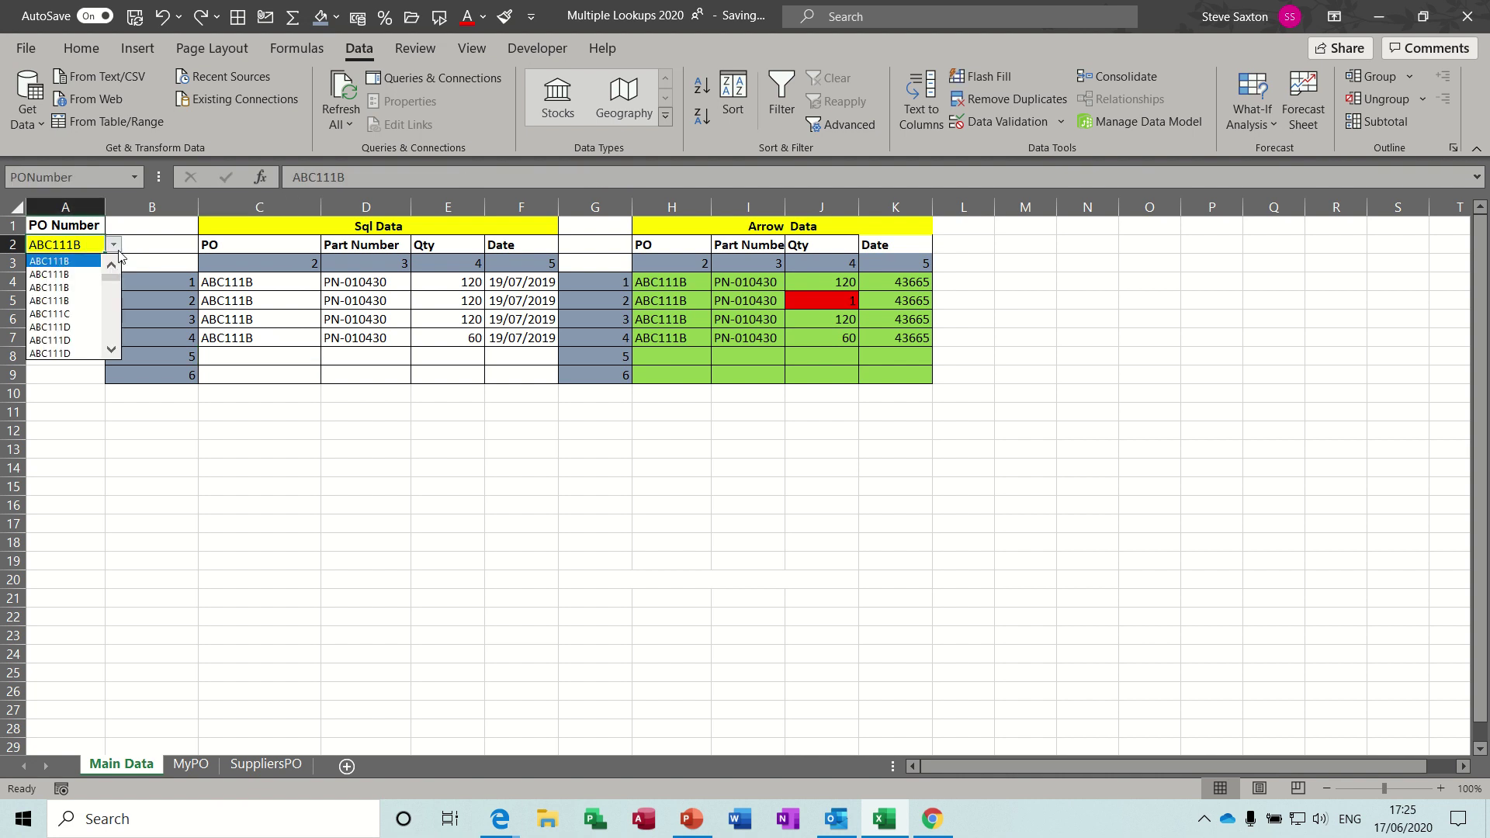
{"action": "left_click", "coordinate": [86, 314]}
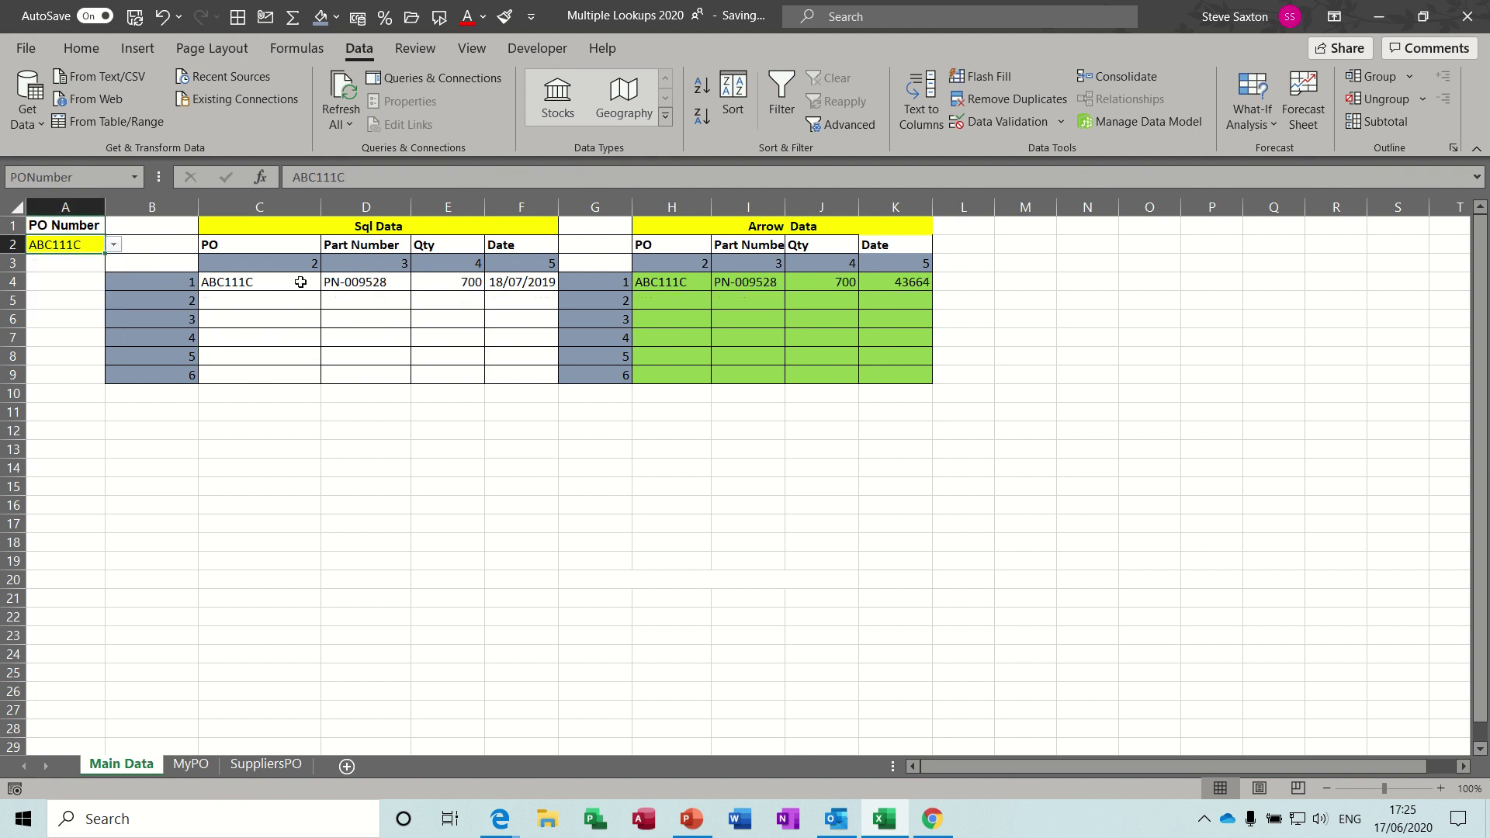
{"action": "left_click", "coordinate": [190, 765]}
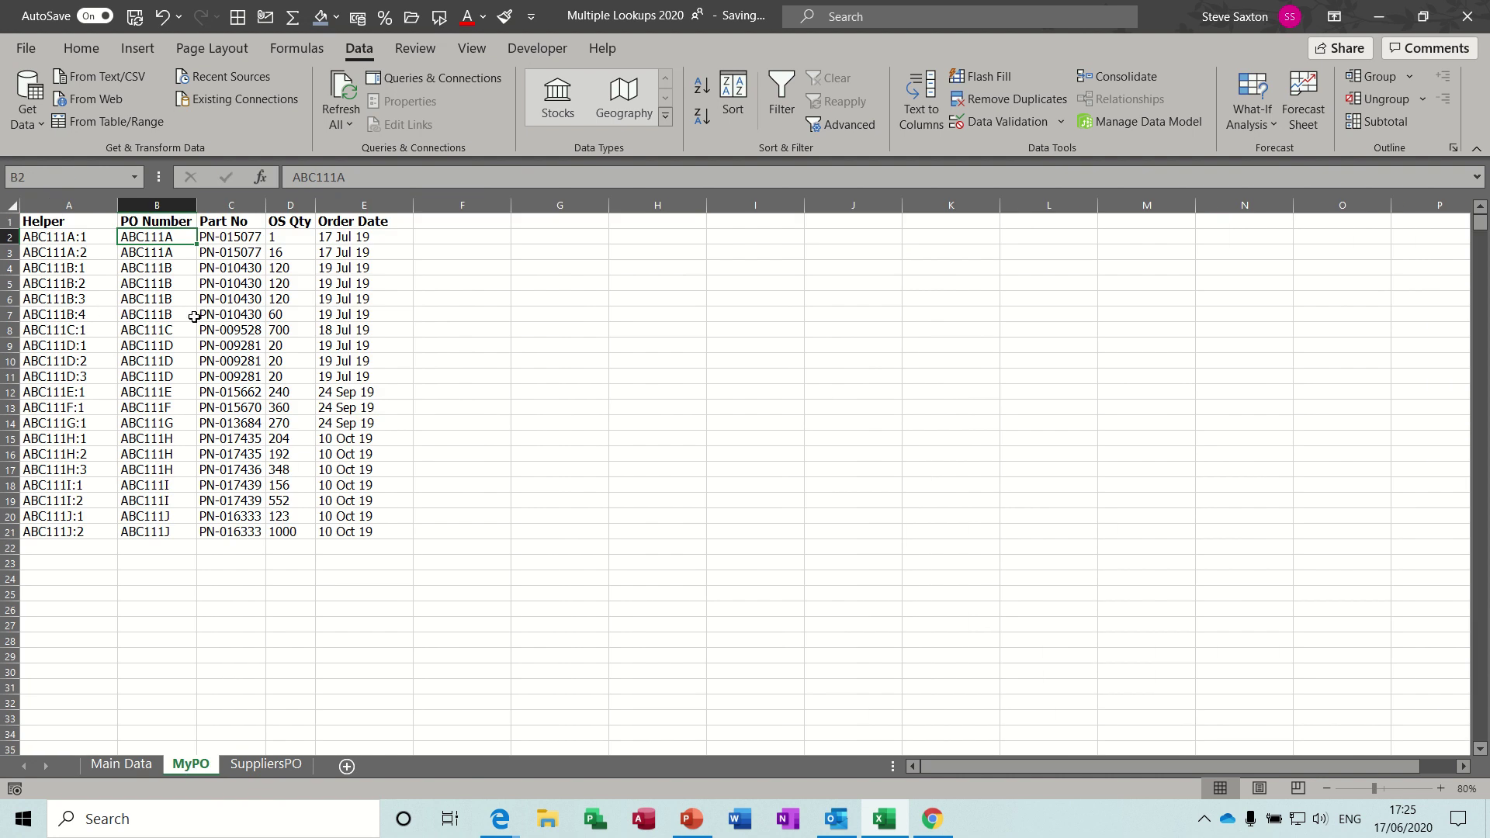
{"action": "left_click_drag", "start_coordinate": [139, 331], "coordinate": [350, 331]}
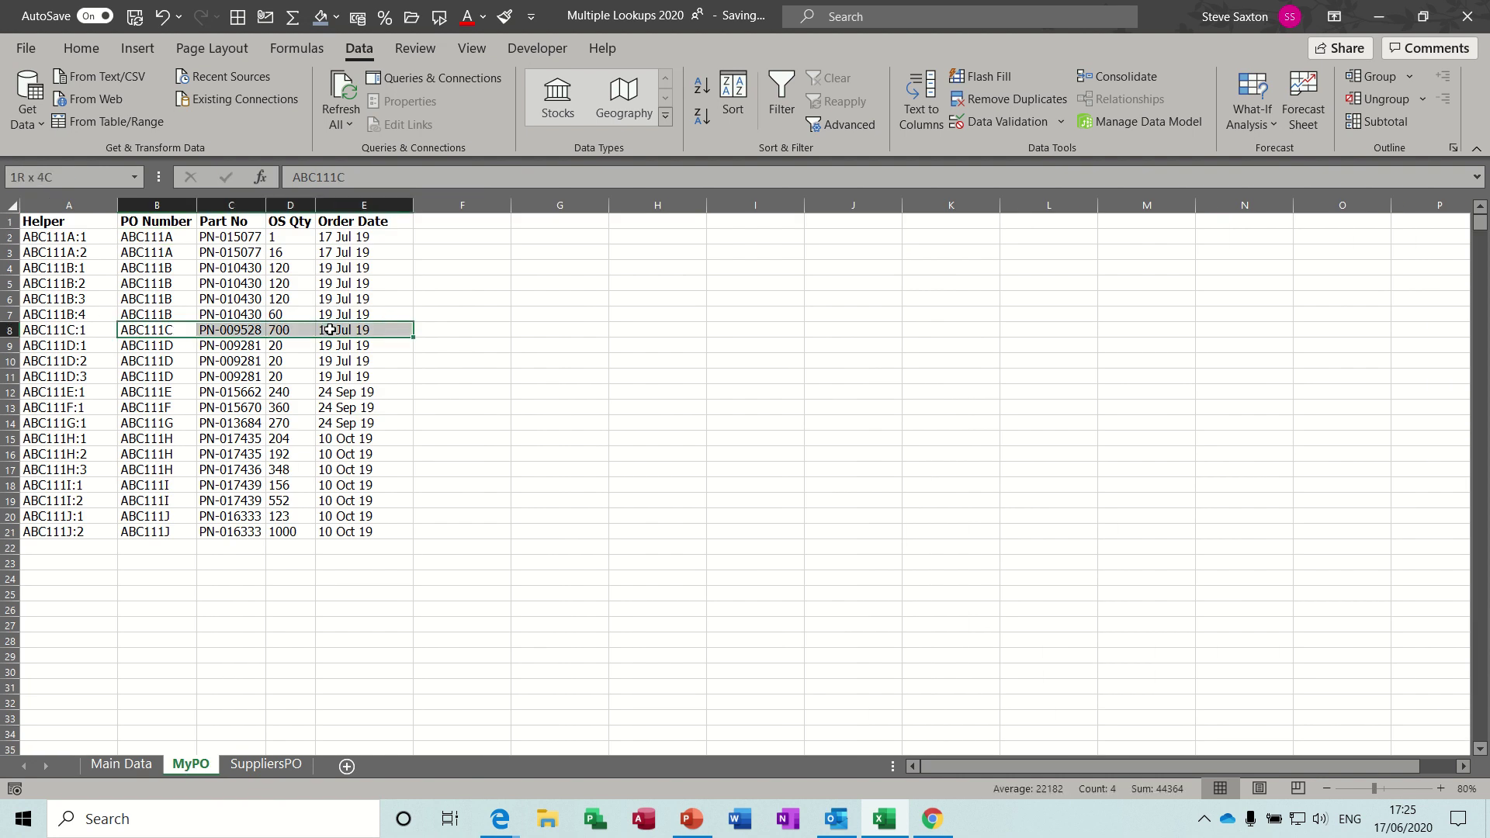
{"action": "left_click", "coordinate": [124, 764]}
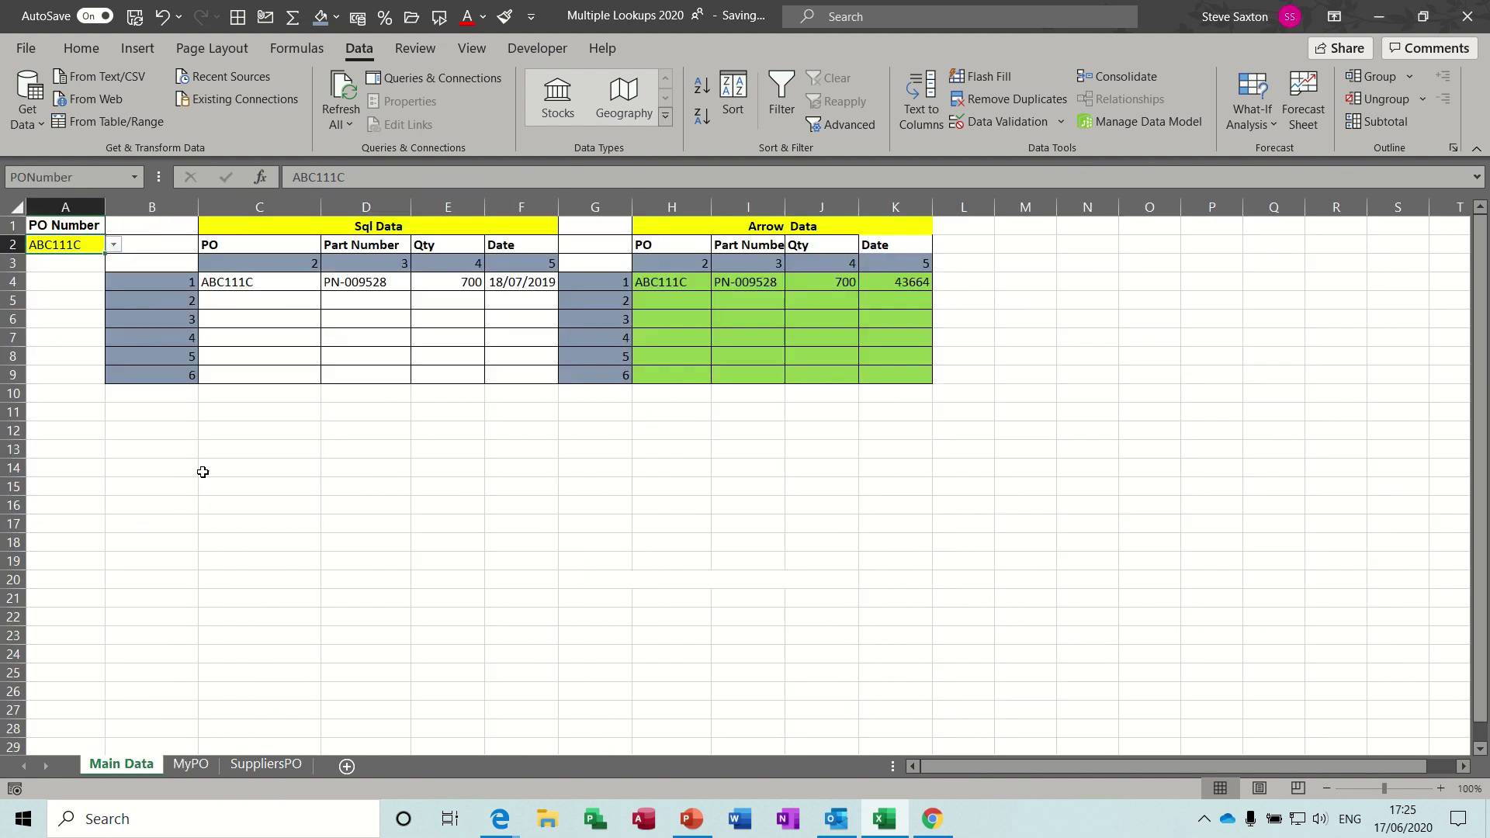
{"action": "left_click", "coordinate": [113, 245]}
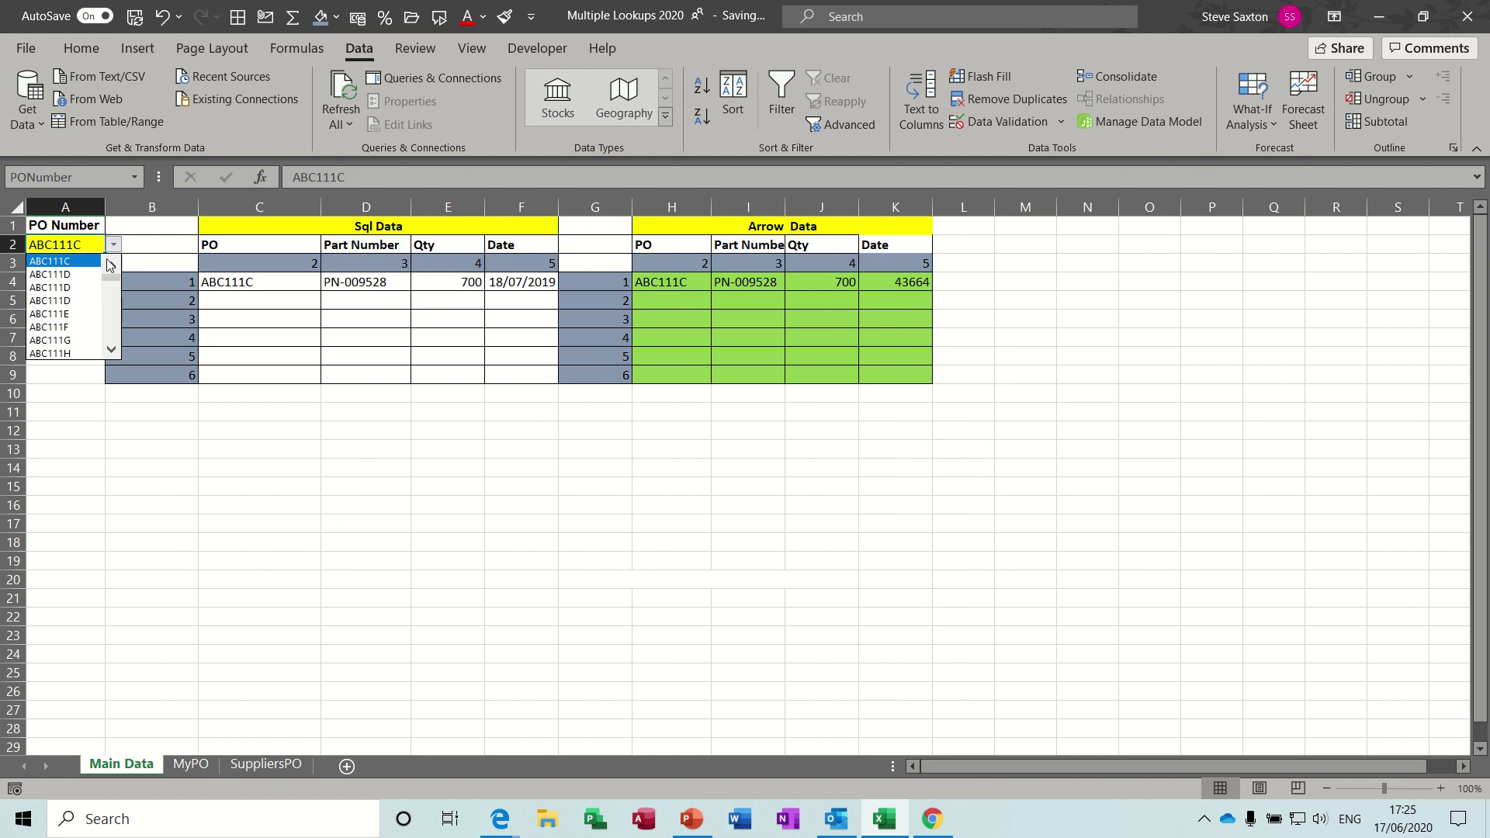
{"action": "left_click", "coordinate": [82, 289]}
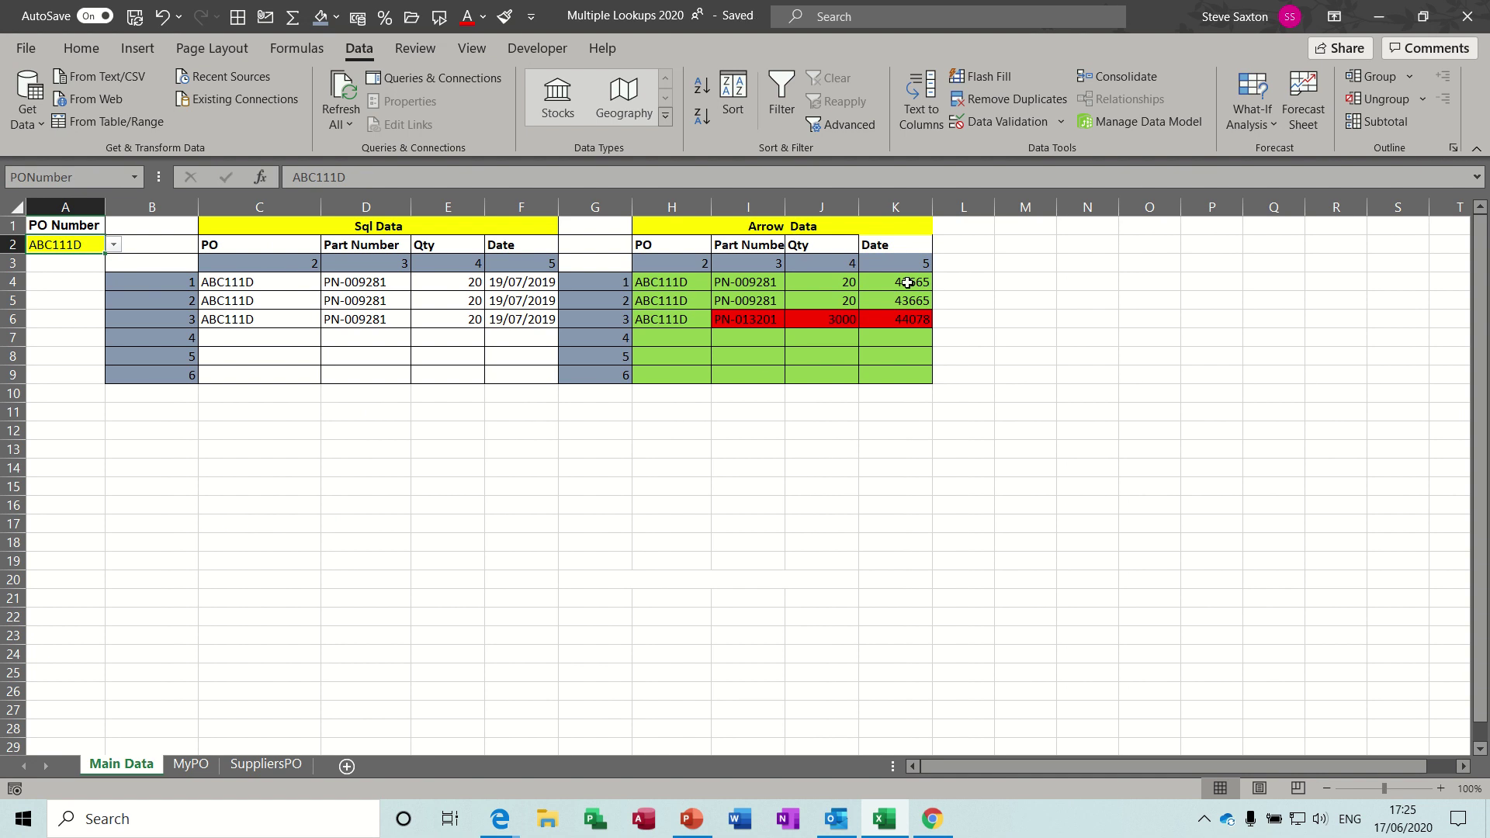
{"action": "left_click", "coordinate": [683, 285]}
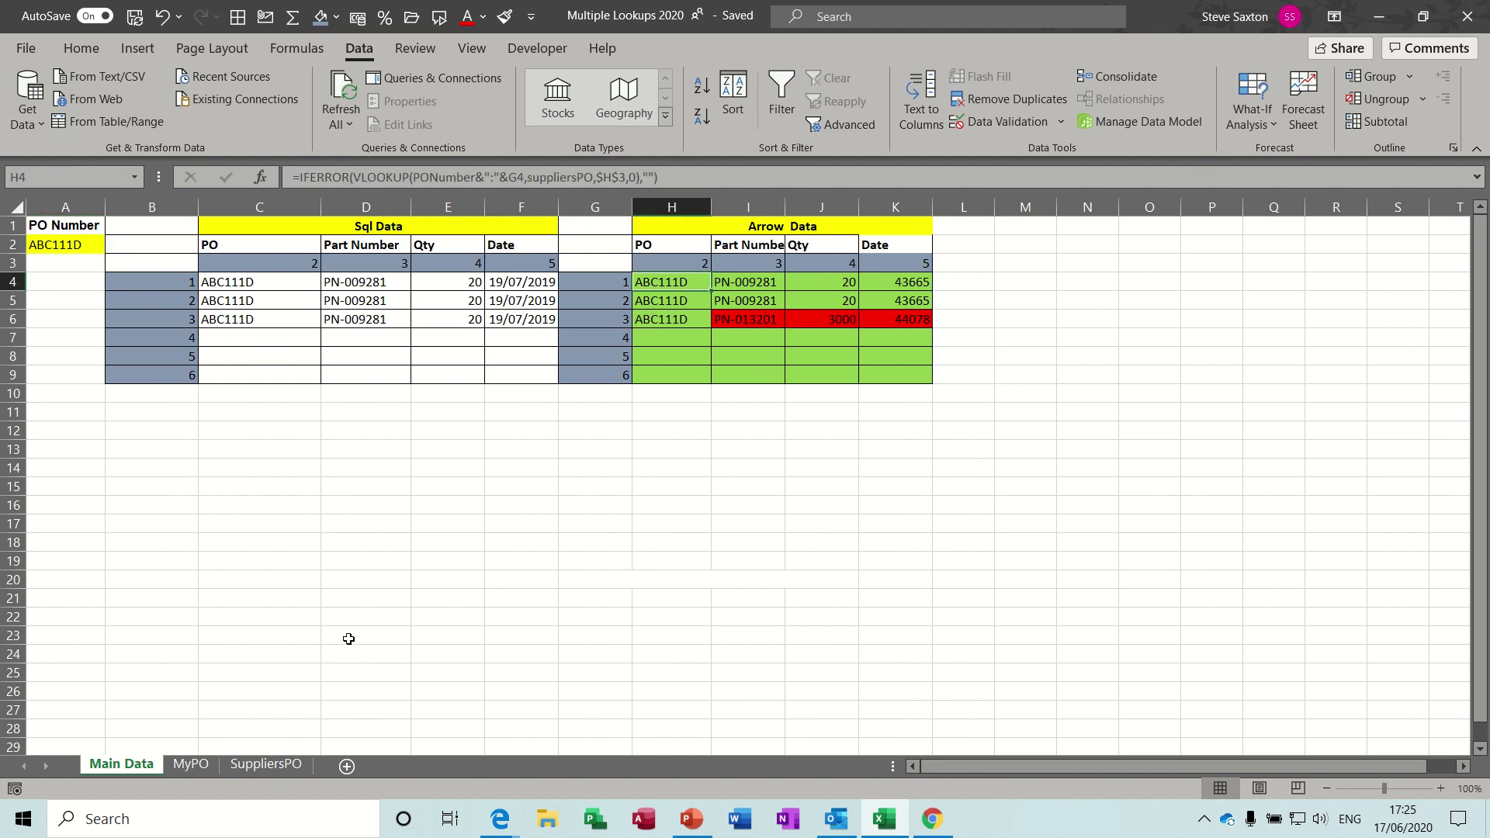
{"action": "left_click", "coordinate": [267, 765]}
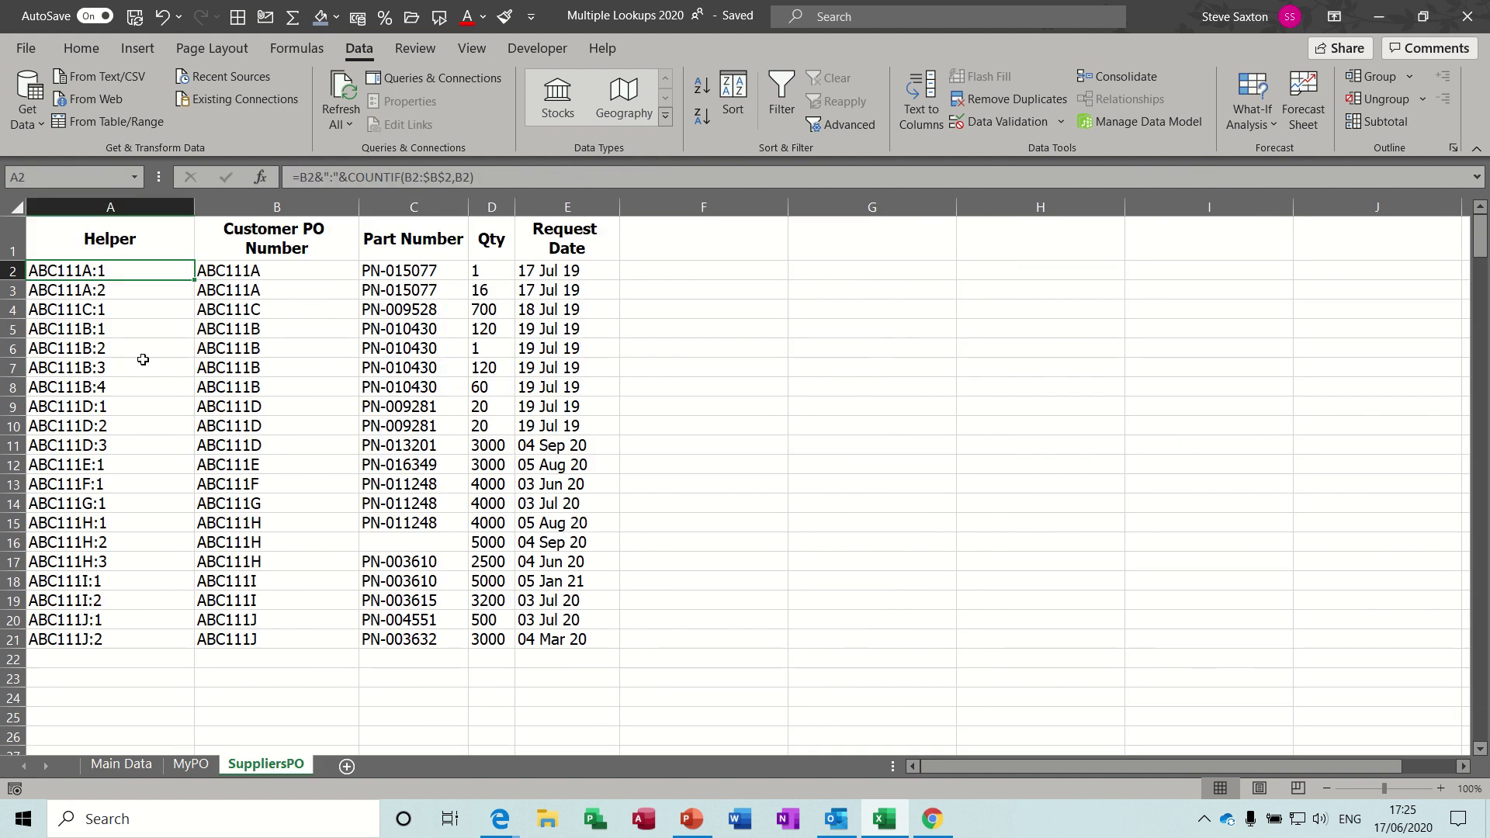
{"action": "left_click", "coordinate": [121, 765]}
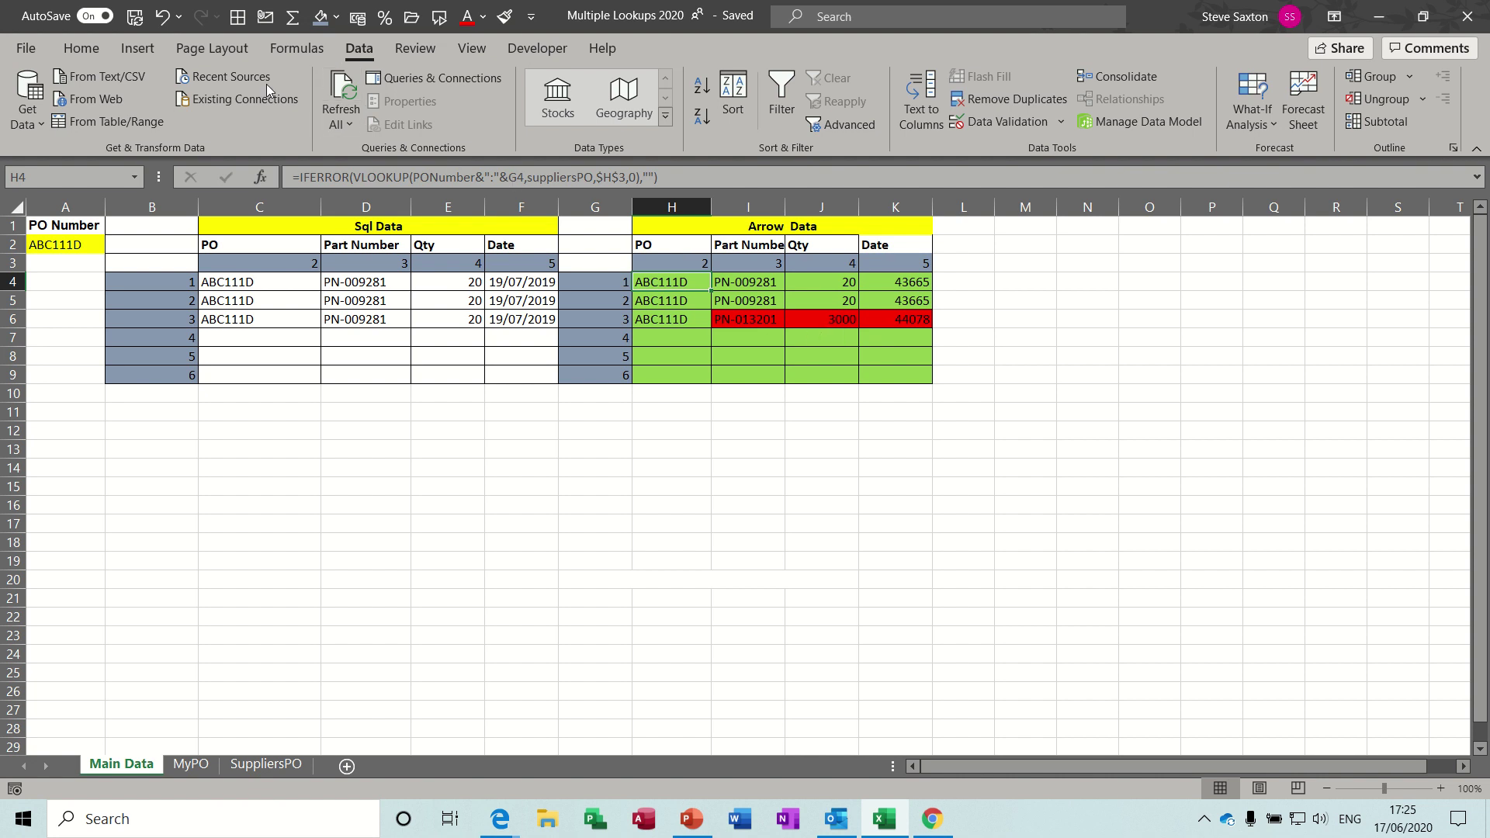
{"action": "left_click", "coordinate": [82, 52]}
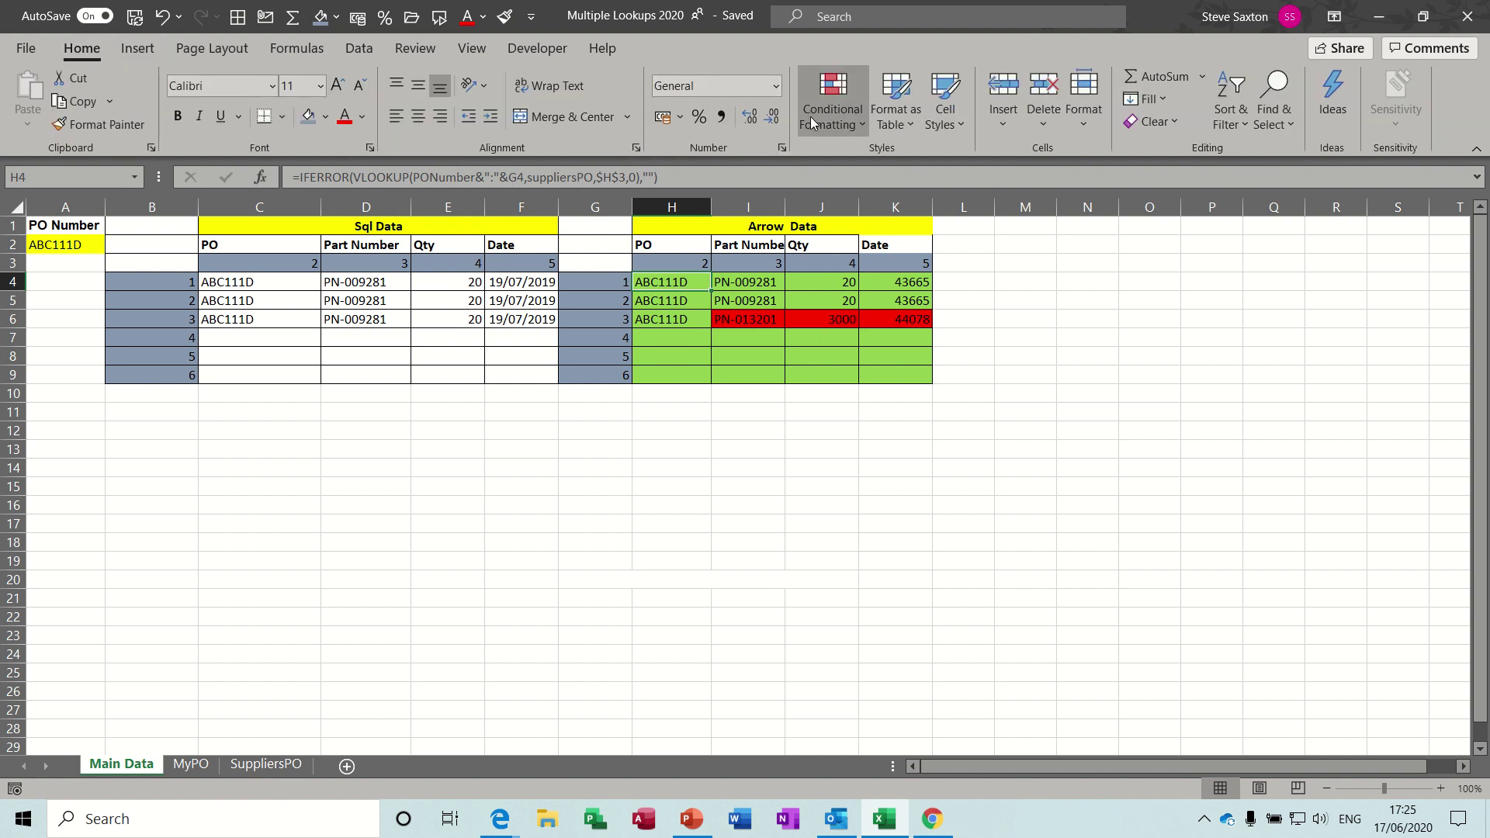
{"action": "left_click", "coordinate": [831, 106]}
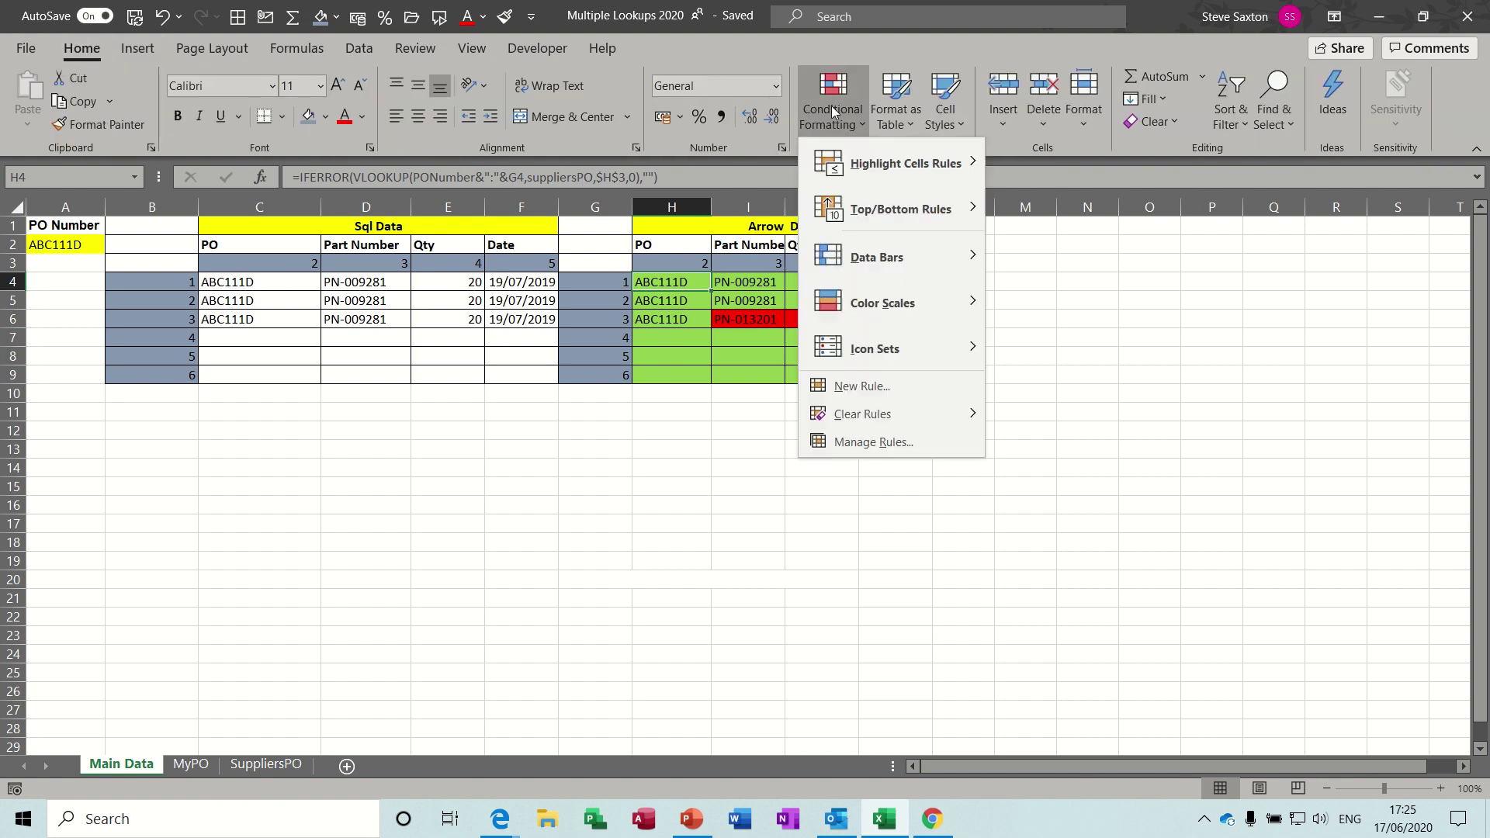
{"action": "left_click", "coordinate": [851, 442]}
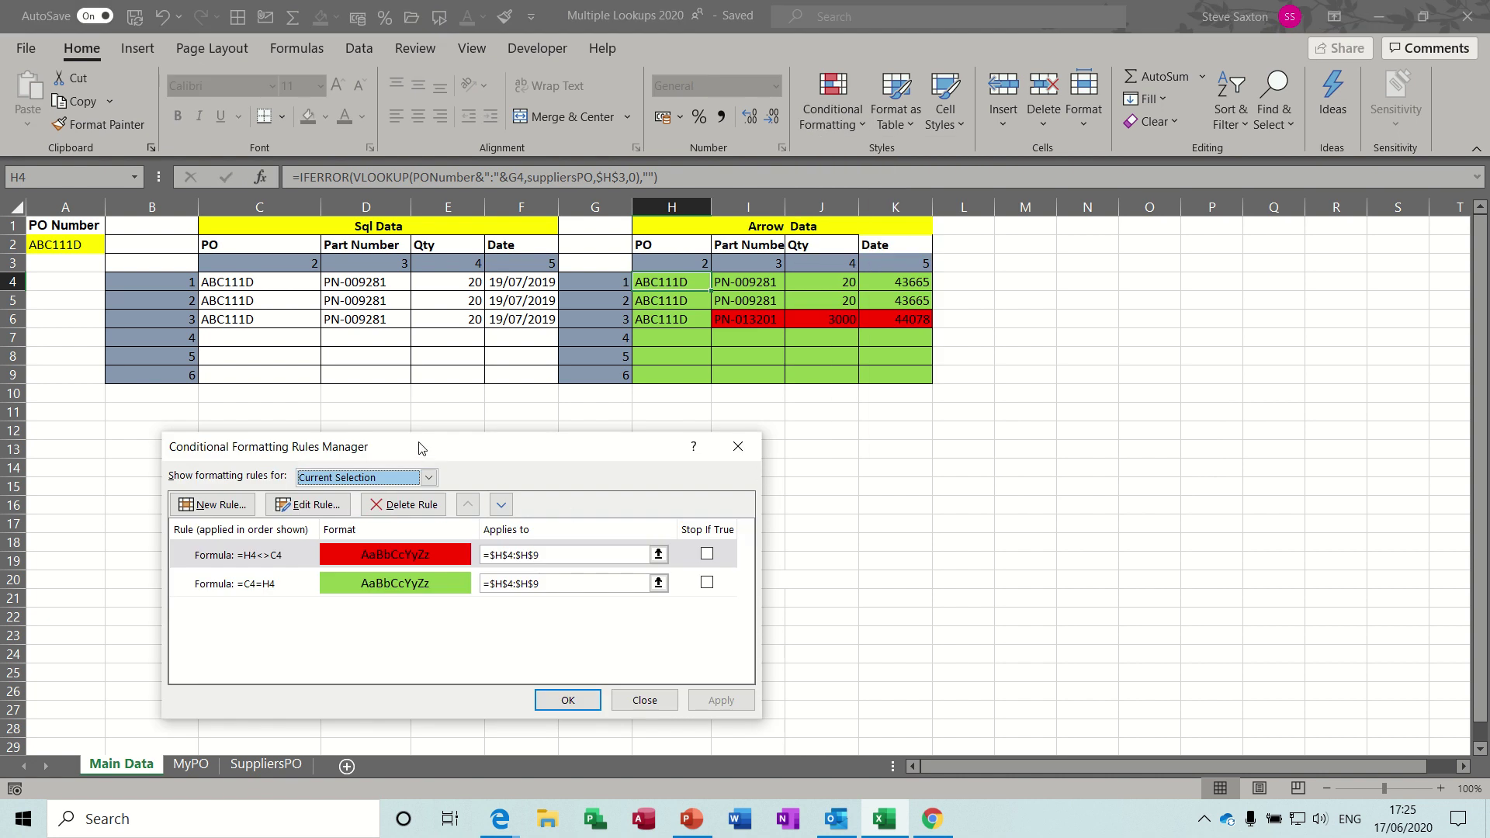
{"action": "left_click_drag", "start_coordinate": [423, 444], "coordinate": [850, 437]}
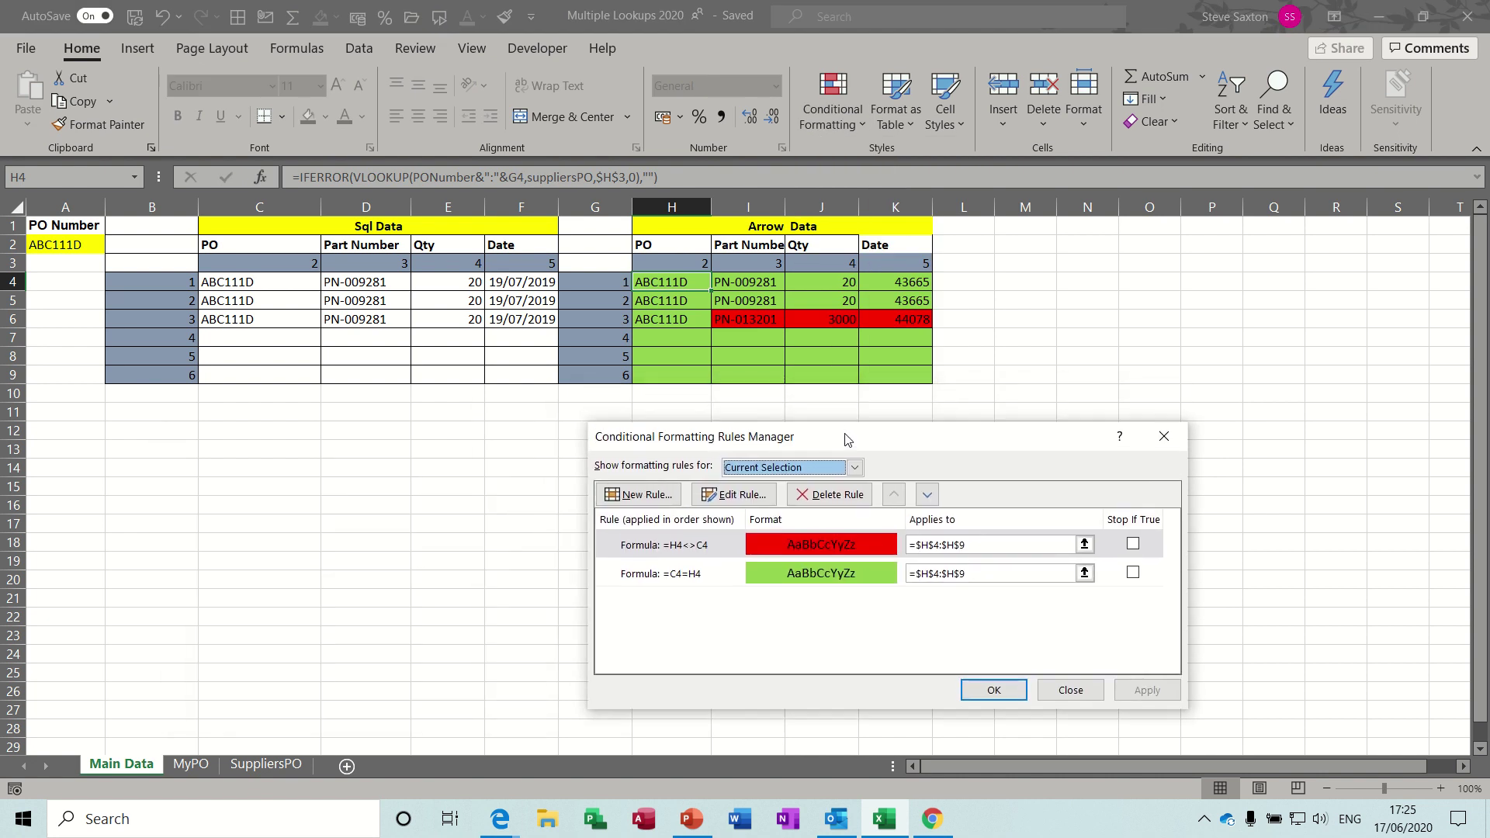
{"action": "left_click", "coordinate": [745, 500]}
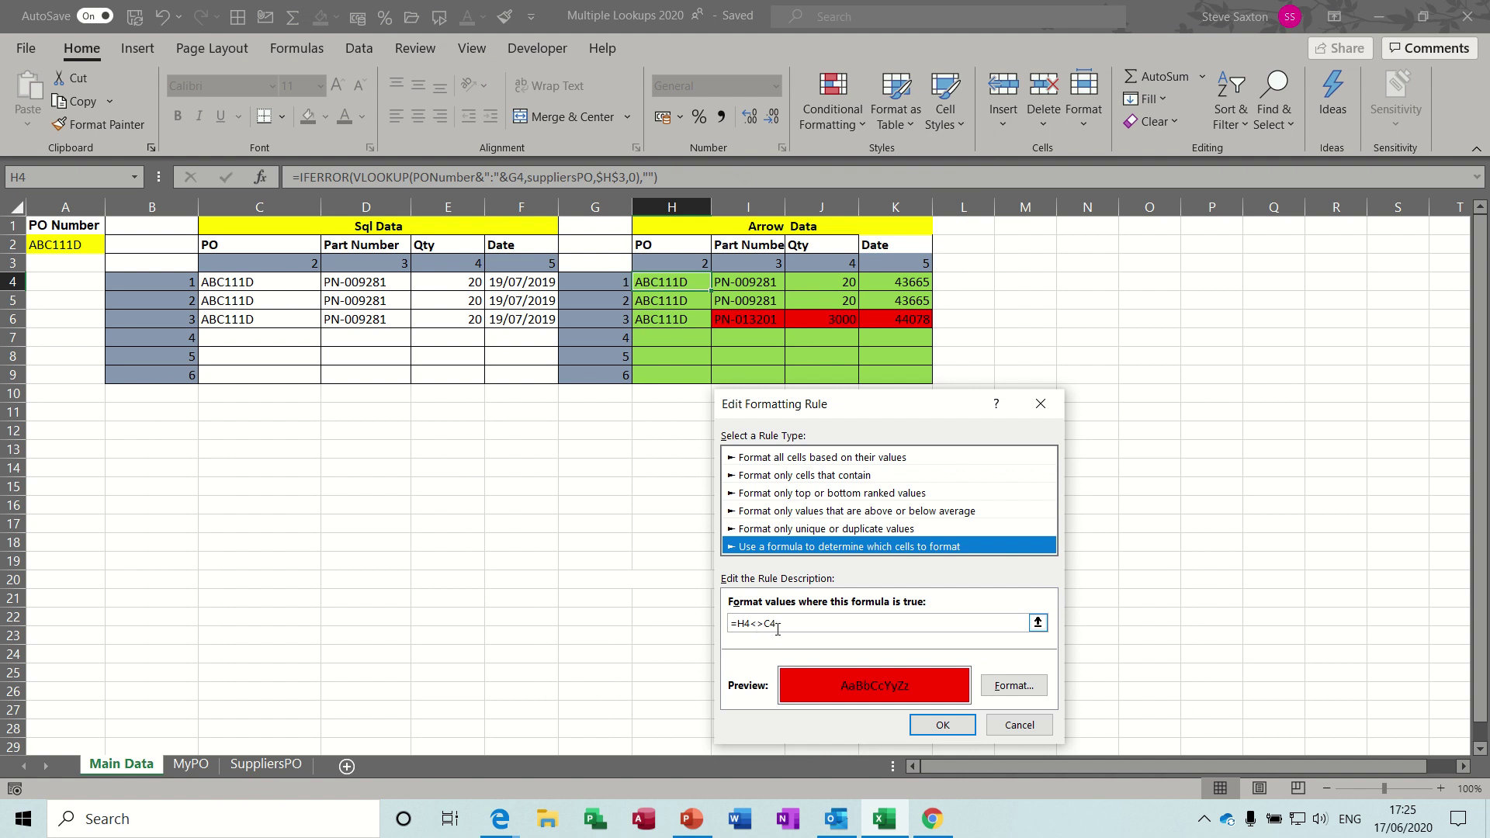
{"action": "left_click", "coordinate": [922, 717]}
{"action": "left_click", "coordinate": [725, 578]}
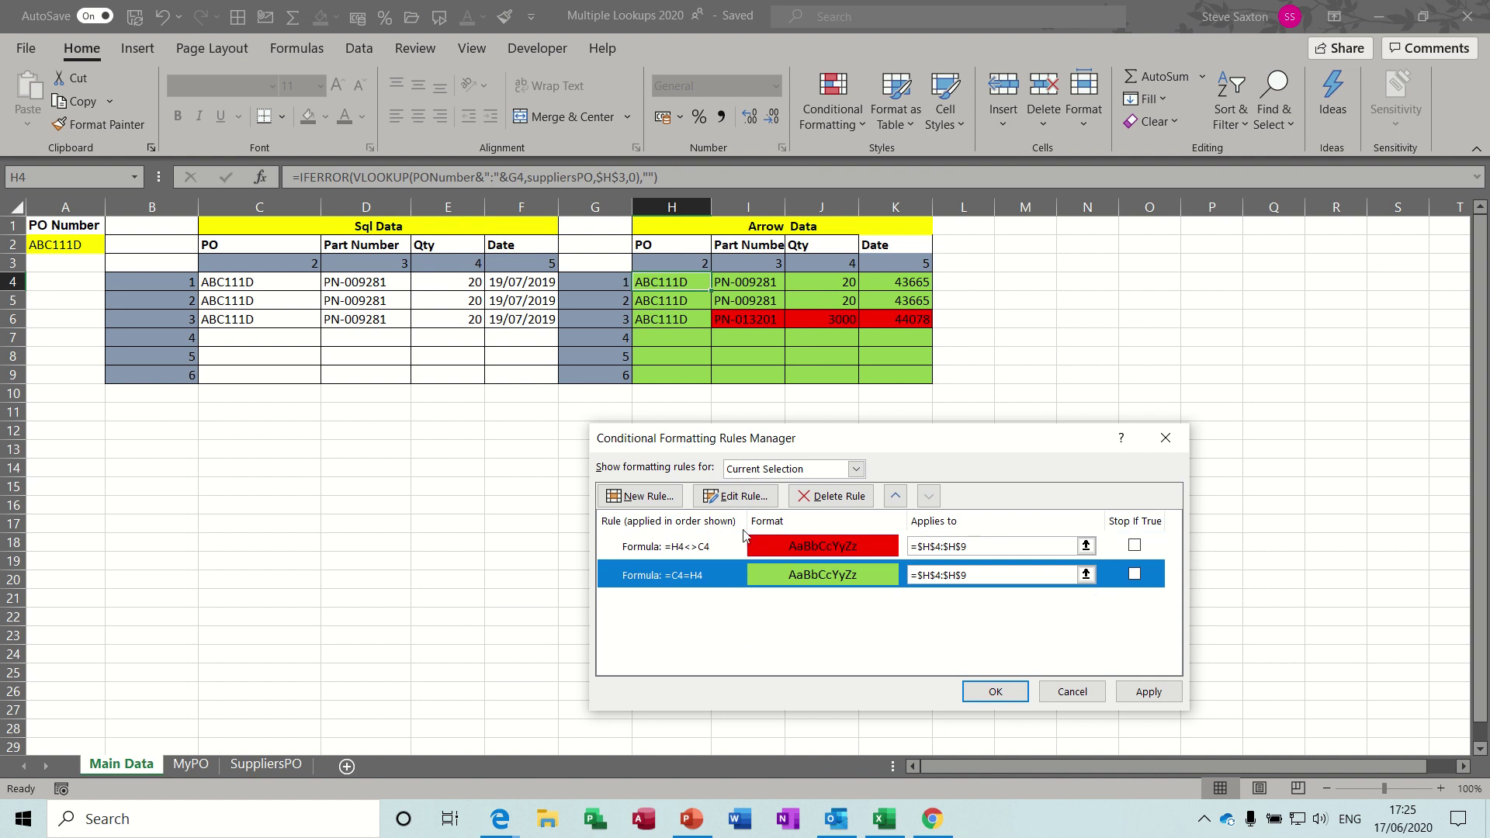
{"action": "left_click", "coordinate": [743, 503]}
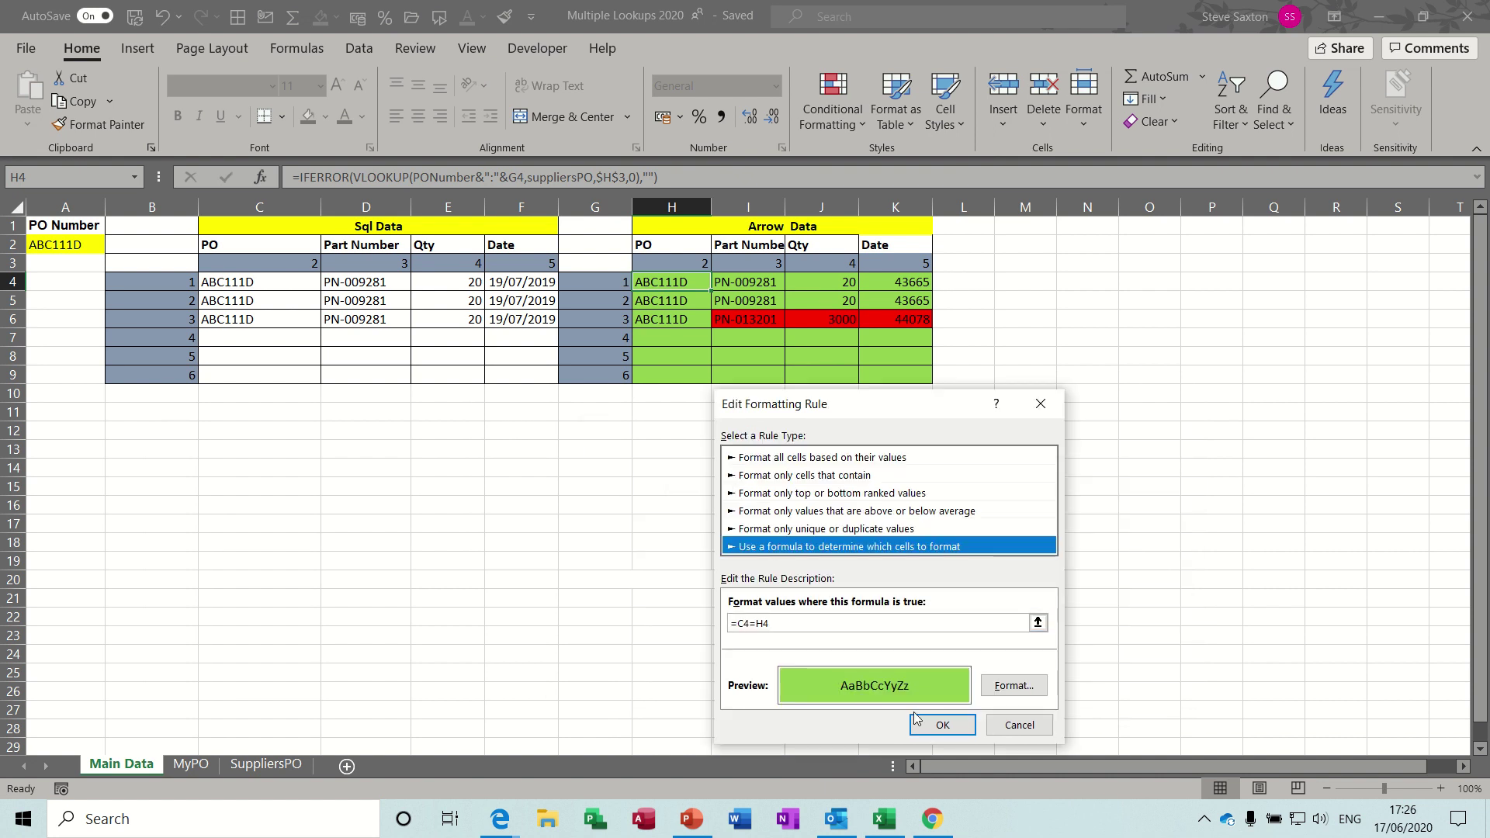
{"action": "left_click", "coordinate": [926, 727]}
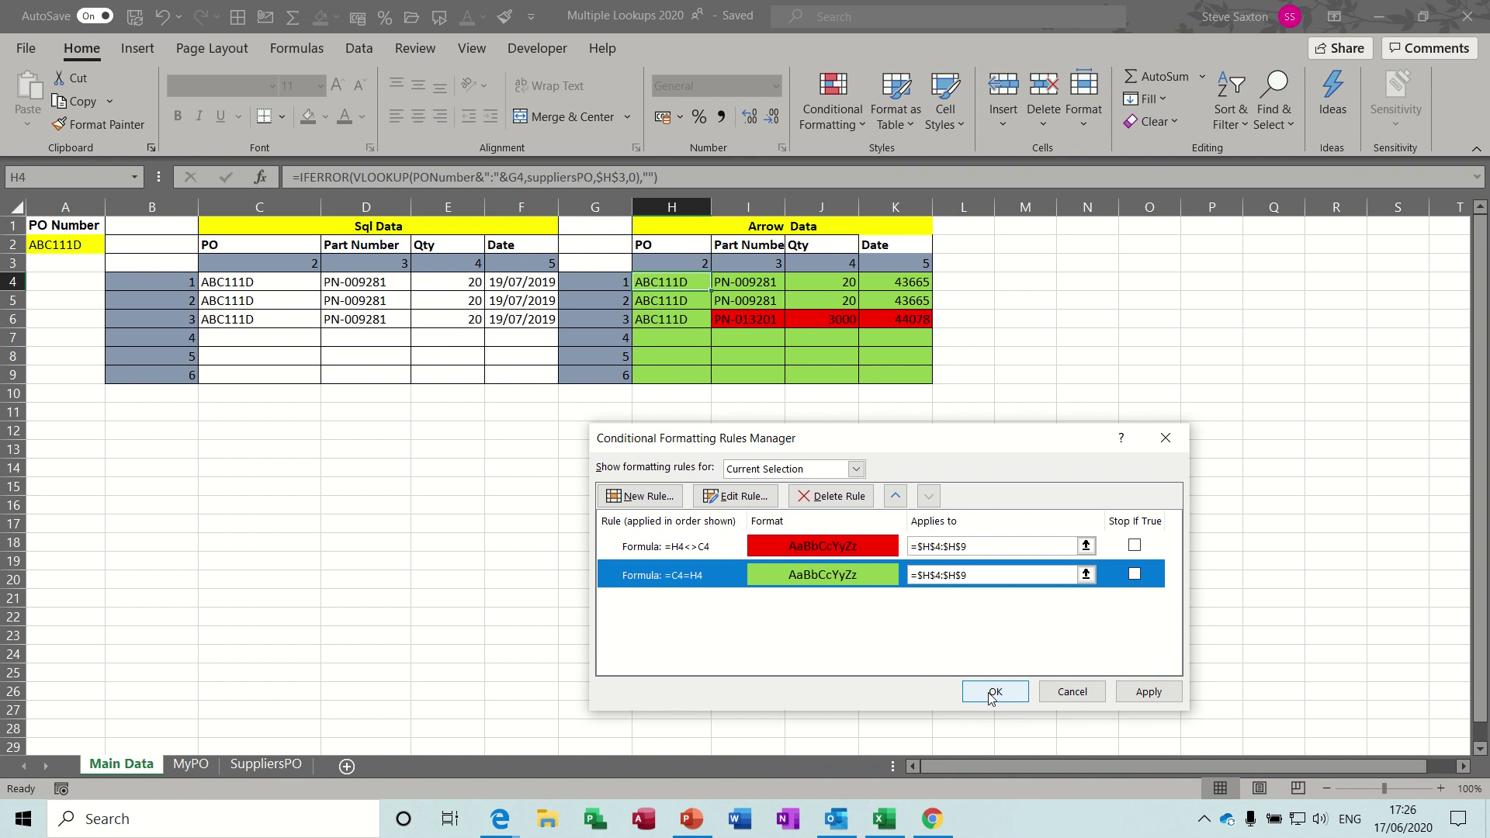
{"action": "left_click", "coordinate": [995, 692]}
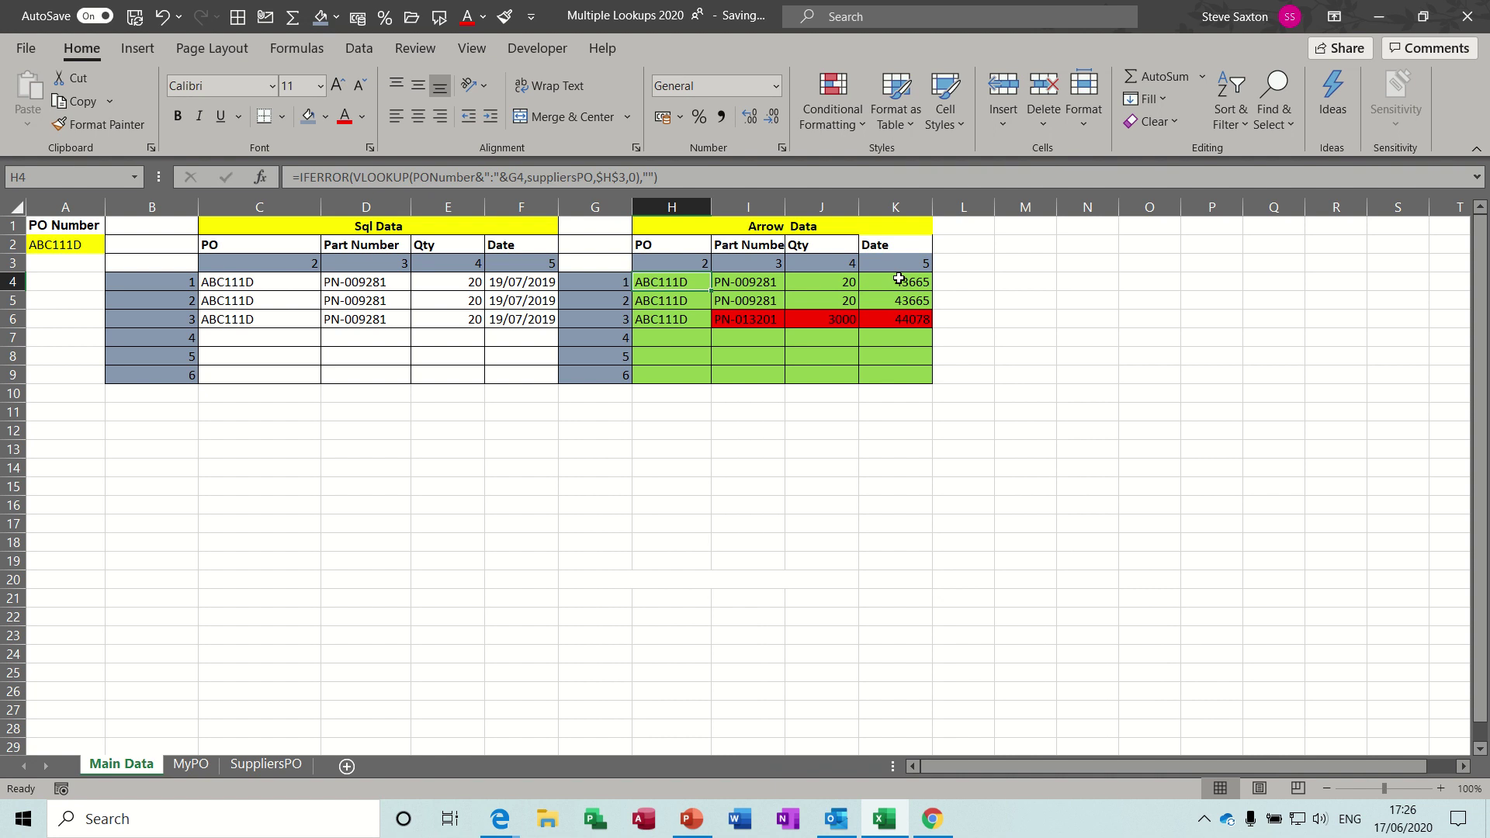
- Format the Arrow Data Date cells K4:K9 as Short Date
{"action": "left_click_drag", "start_coordinate": [899, 279], "coordinate": [898, 372]}
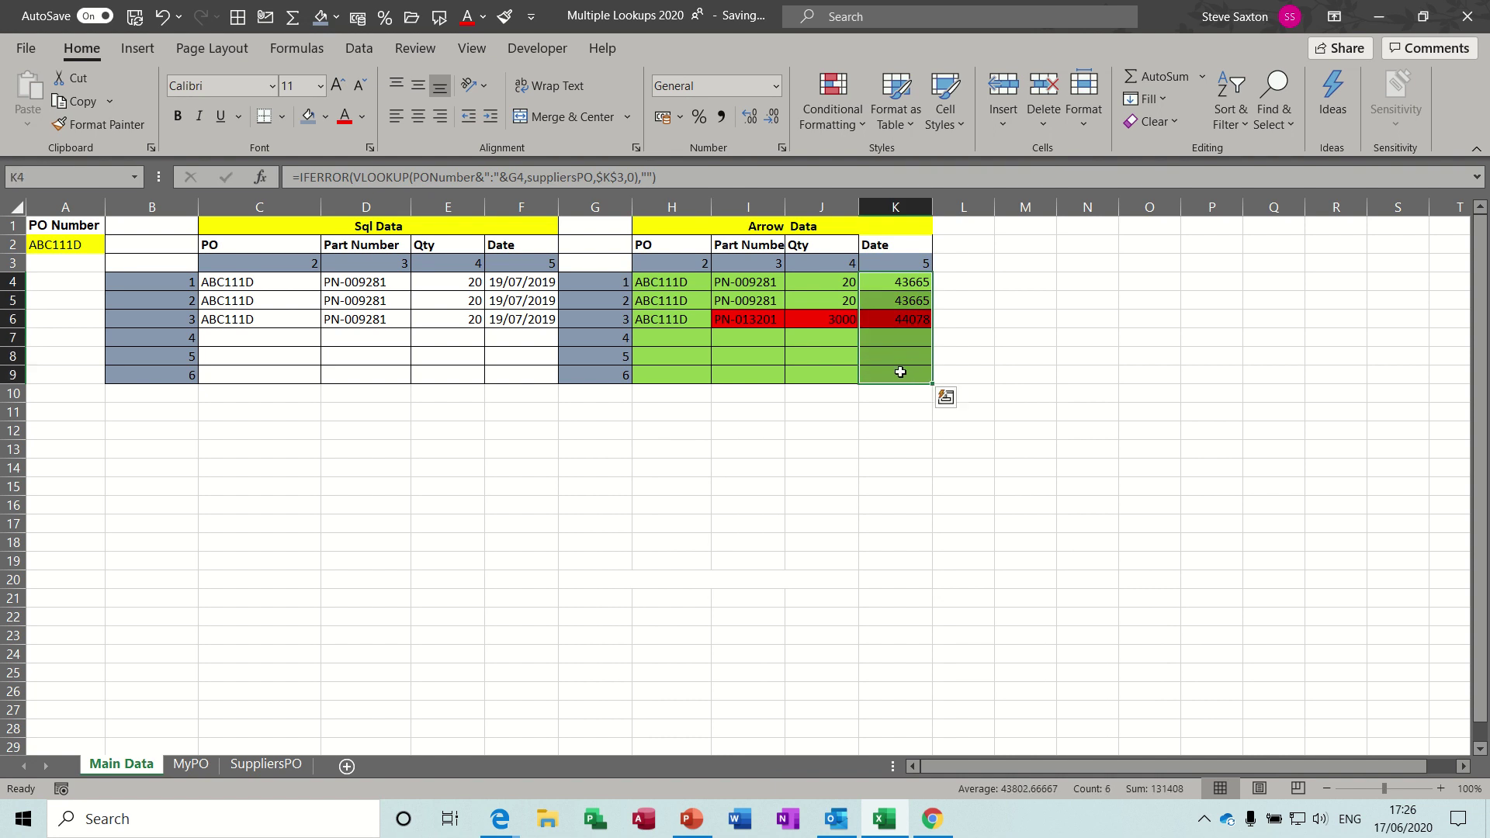
{"action": "left_click", "coordinate": [776, 86]}
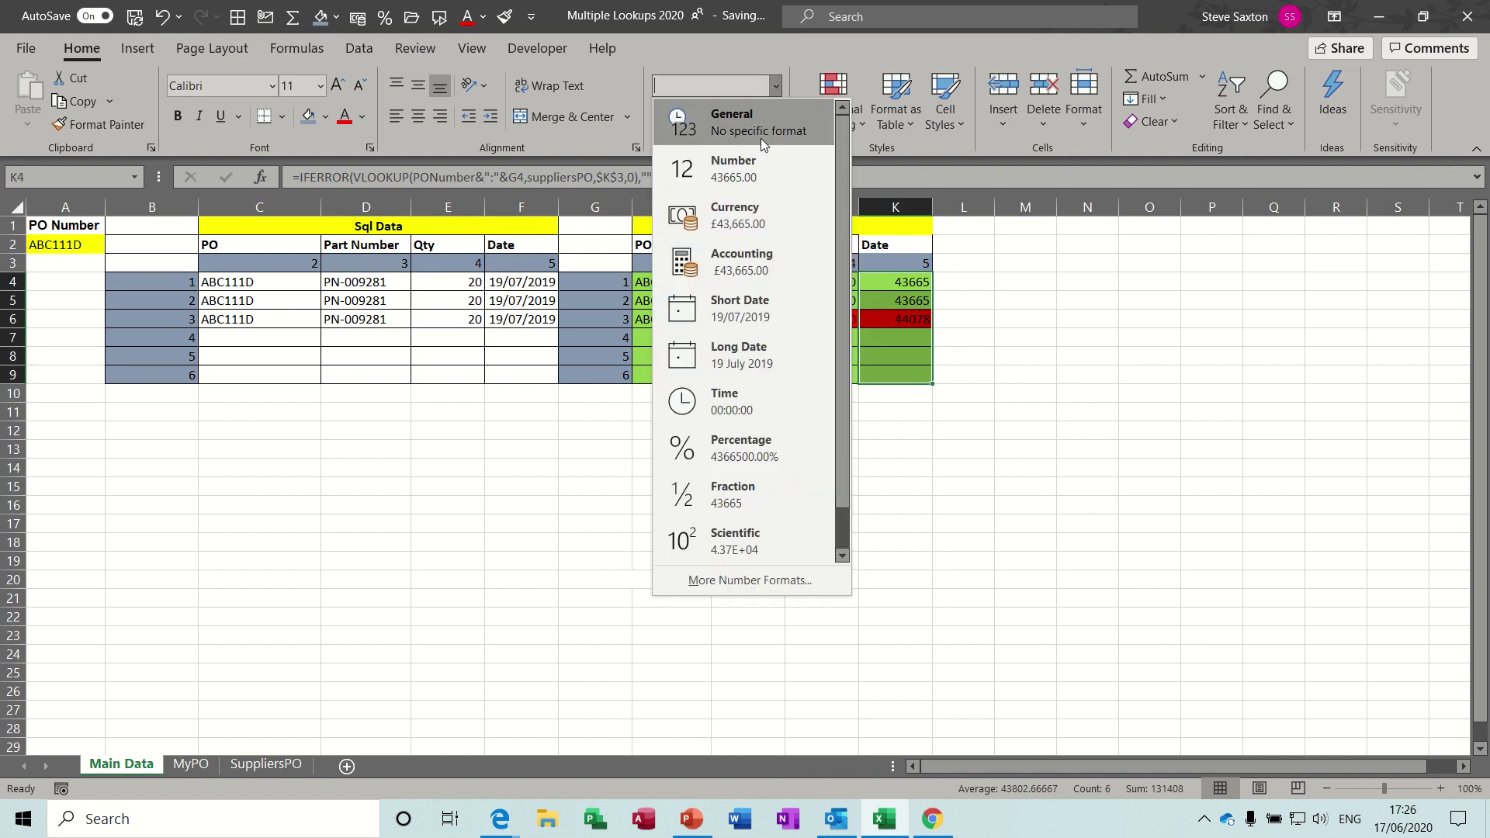
{"action": "left_click", "coordinate": [734, 305]}
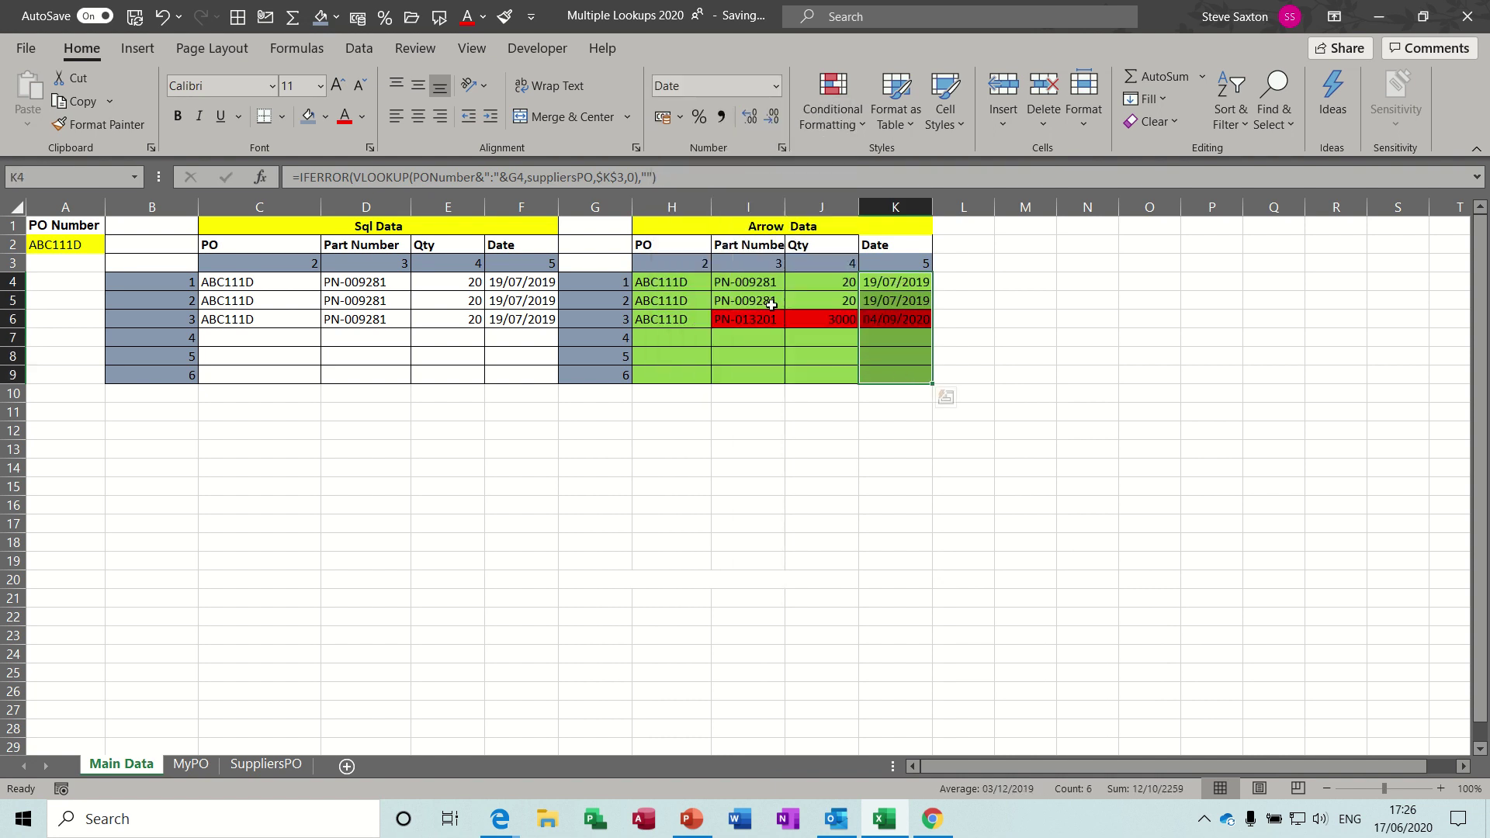
{"action": "left_click", "coordinate": [709, 342]}
- Pick PO numbers ABC111F, ABC111I and ABC111J in turn from the A2 dropdown
{"action": "left_click", "coordinate": [79, 245]}
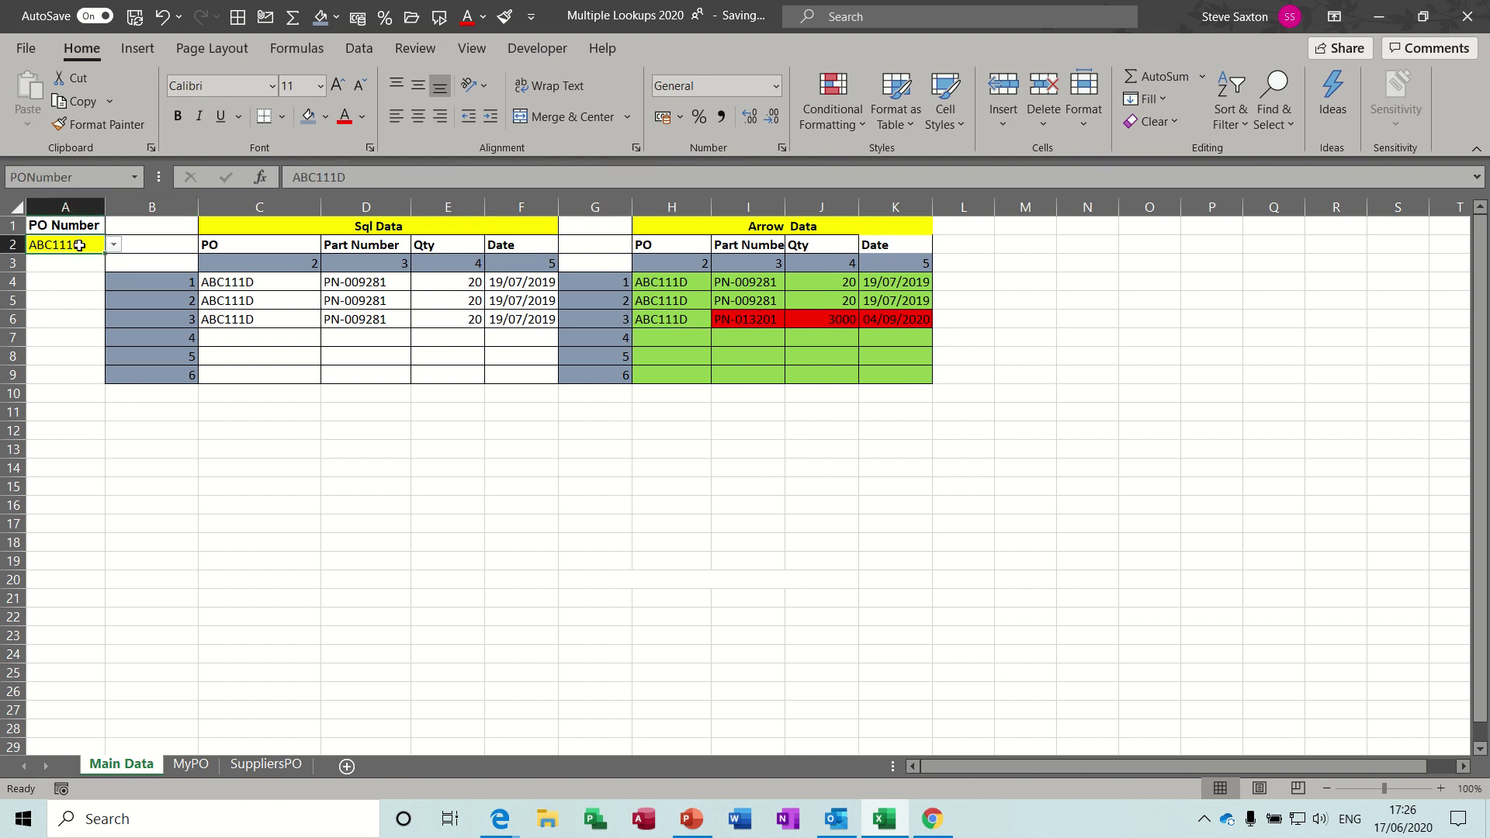
{"action": "left_click", "coordinate": [114, 245]}
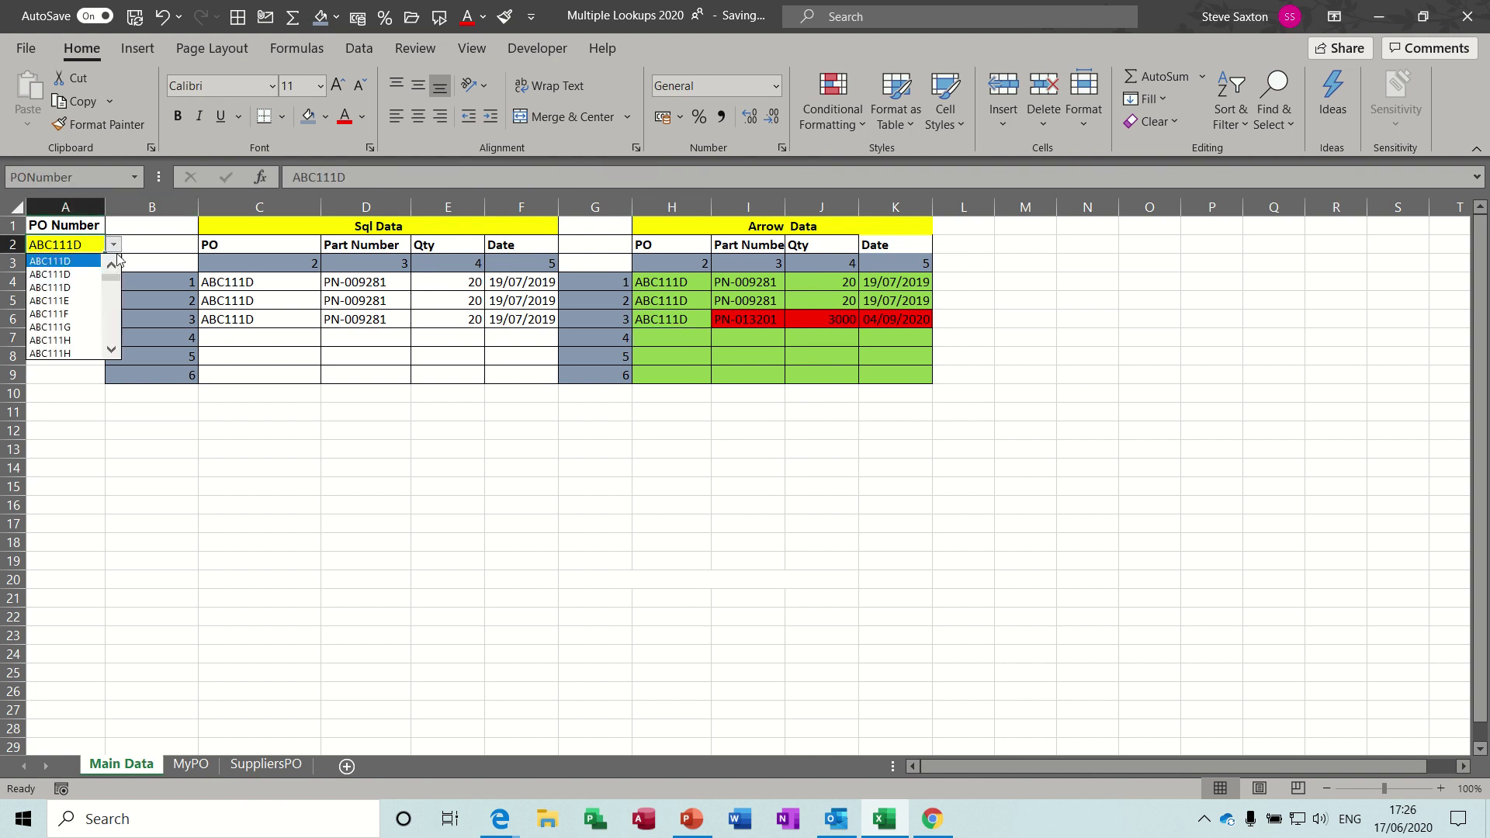
{"action": "left_click", "coordinate": [76, 315]}
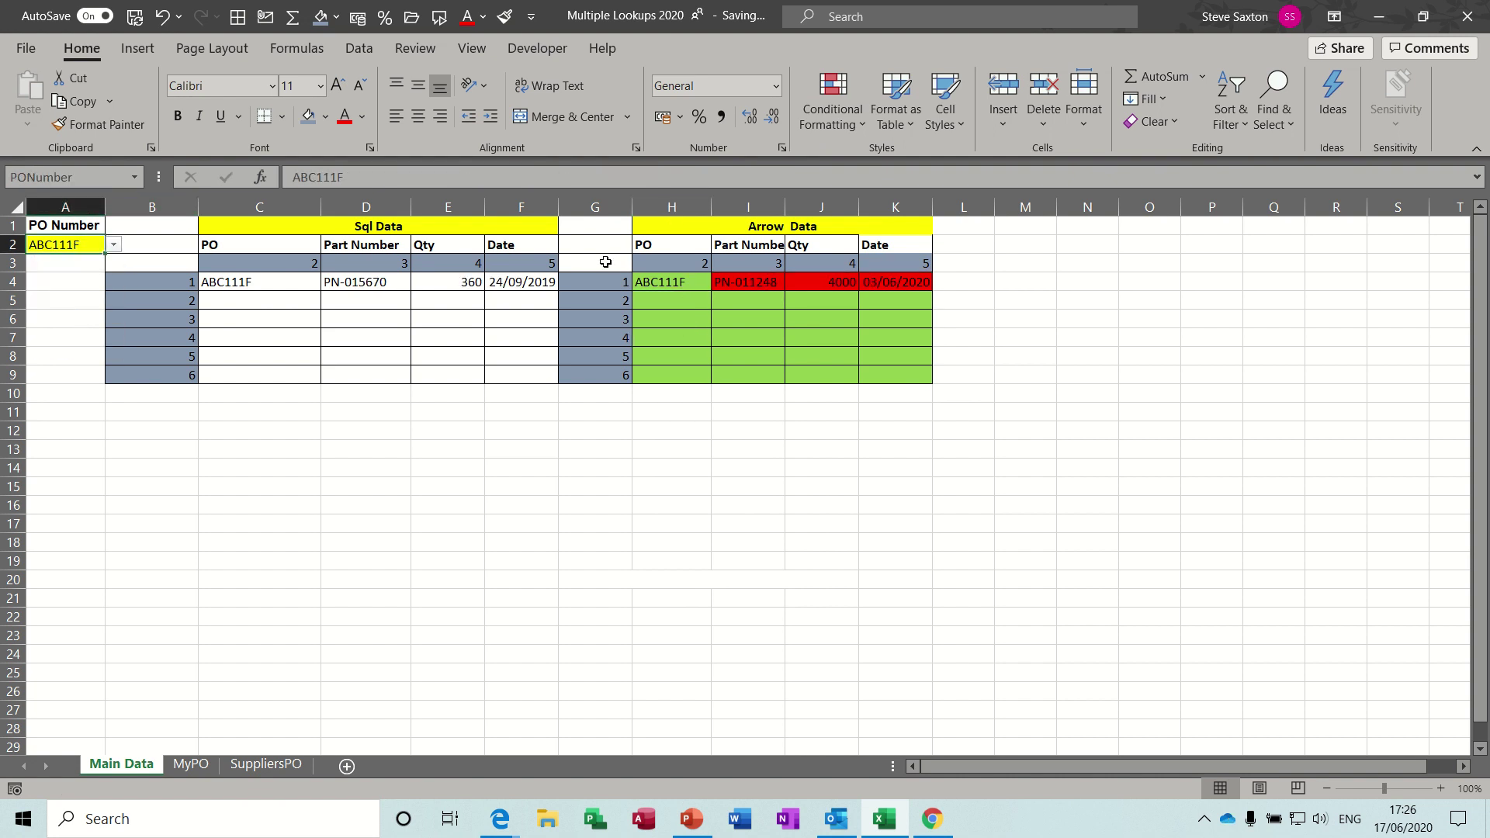
{"action": "left_click", "coordinate": [116, 241]}
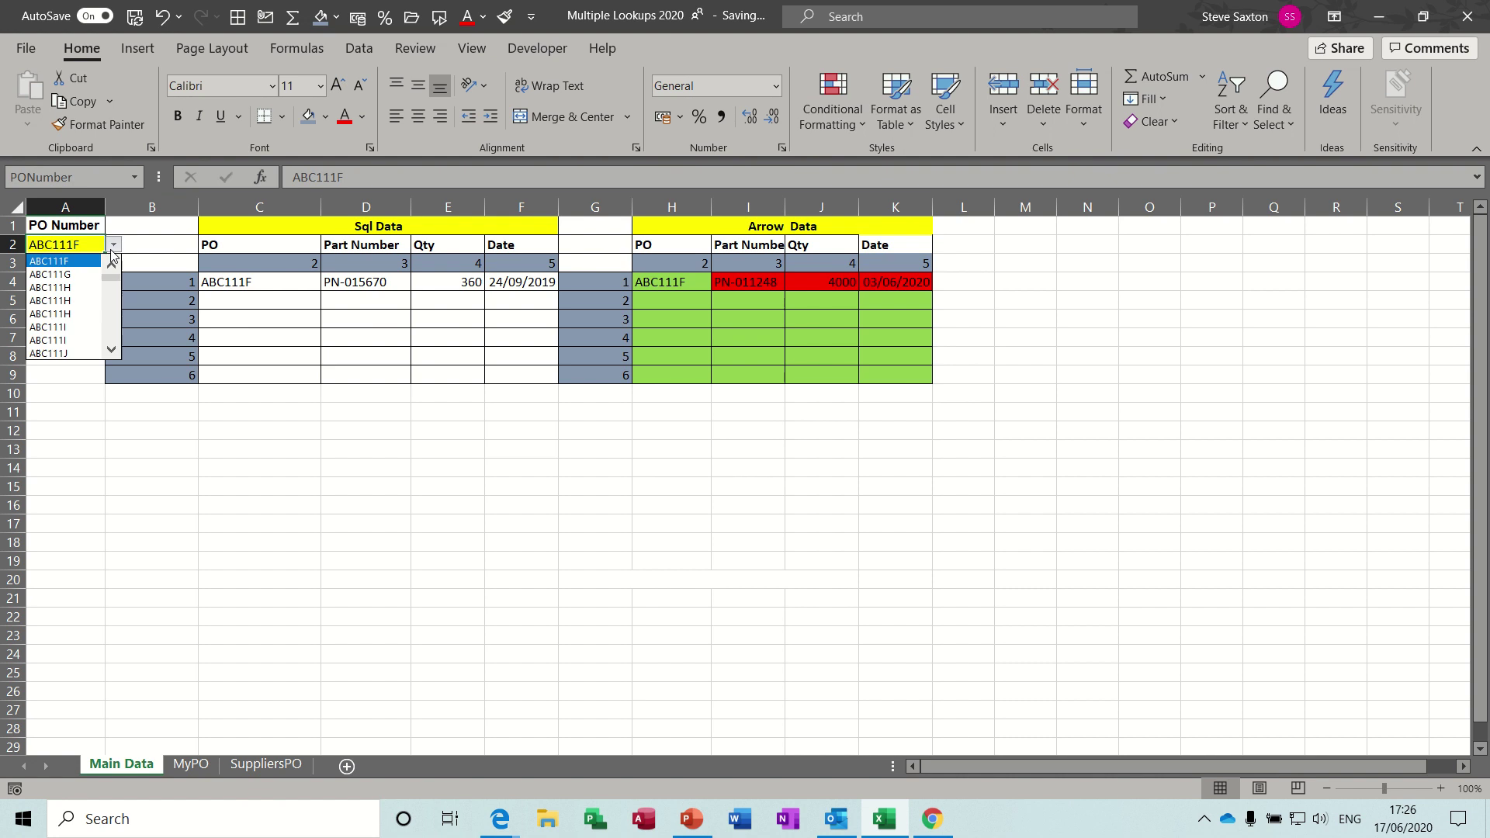
{"action": "left_click", "coordinate": [74, 341]}
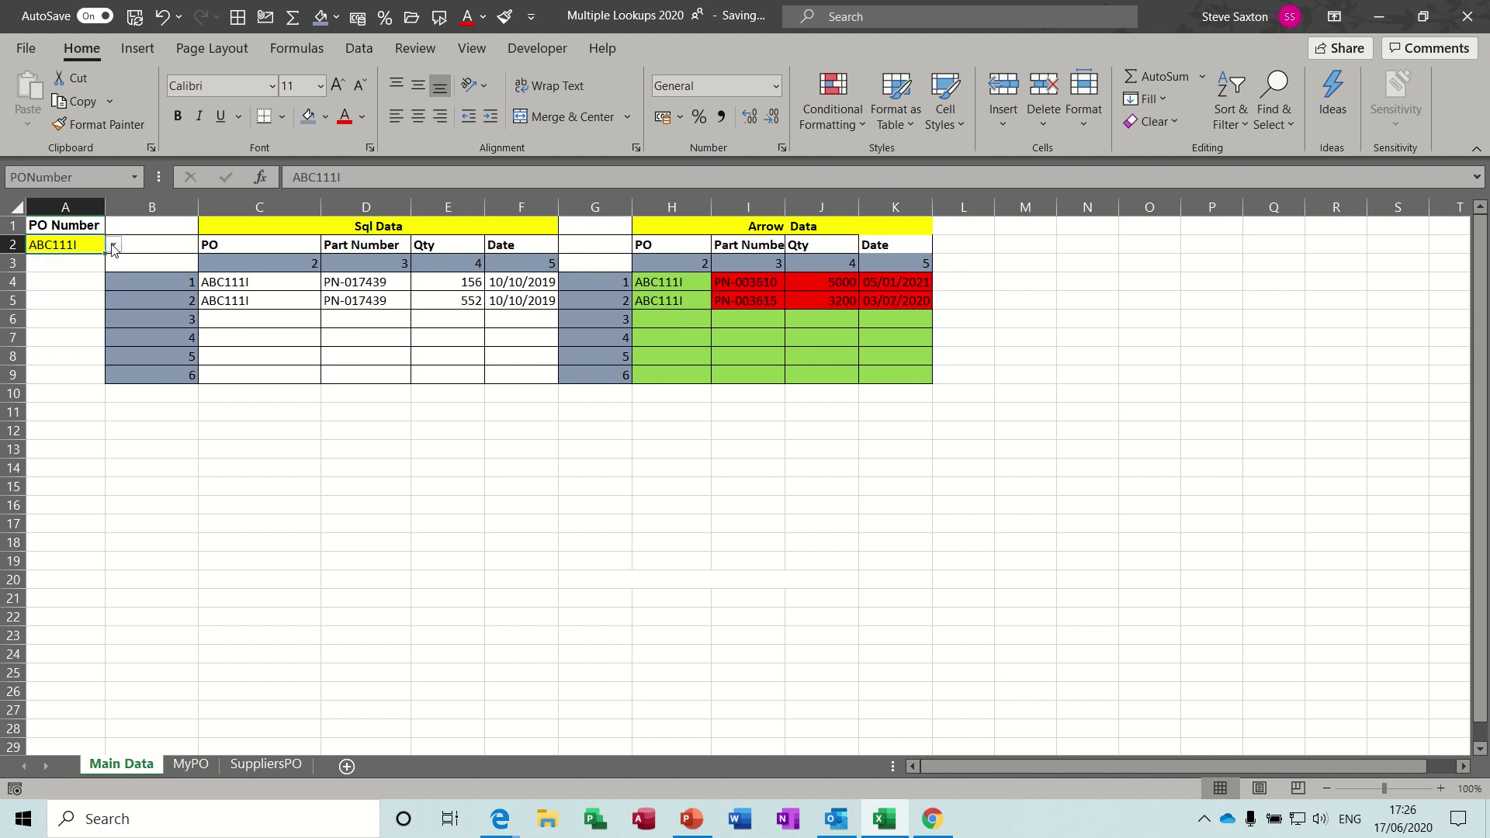
{"action": "left_click", "coordinate": [114, 245]}
{"action": "left_click", "coordinate": [64, 301]}
- Switch the A2 PO number through ABC111D and ABC111B, ending on ABC111A
{"action": "left_click", "coordinate": [114, 245]}
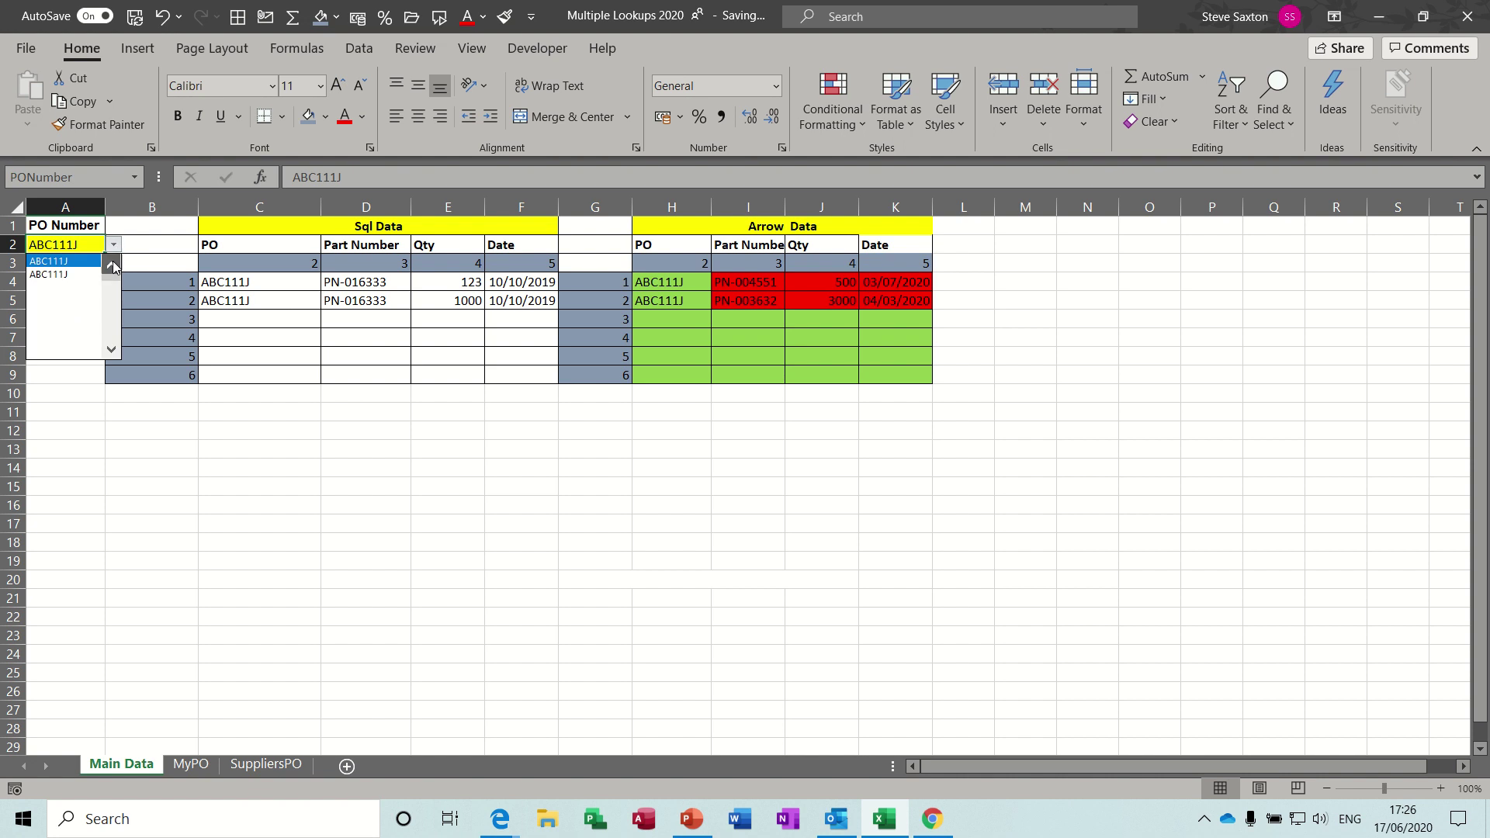
{"action": "left_click", "coordinate": [113, 267]}
{"action": "left_click", "coordinate": [113, 266]}
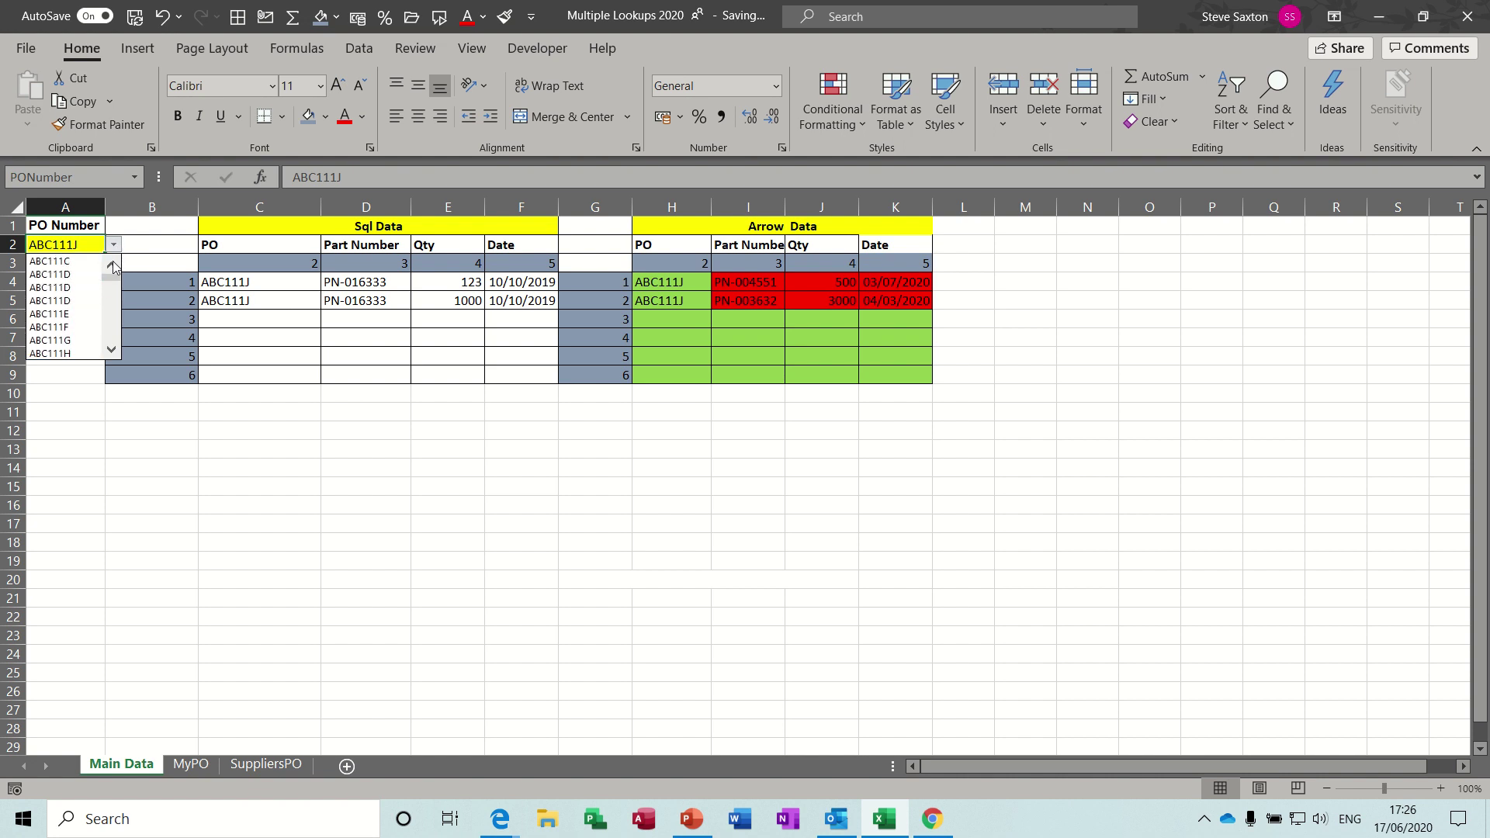
{"action": "left_click", "coordinate": [74, 276]}
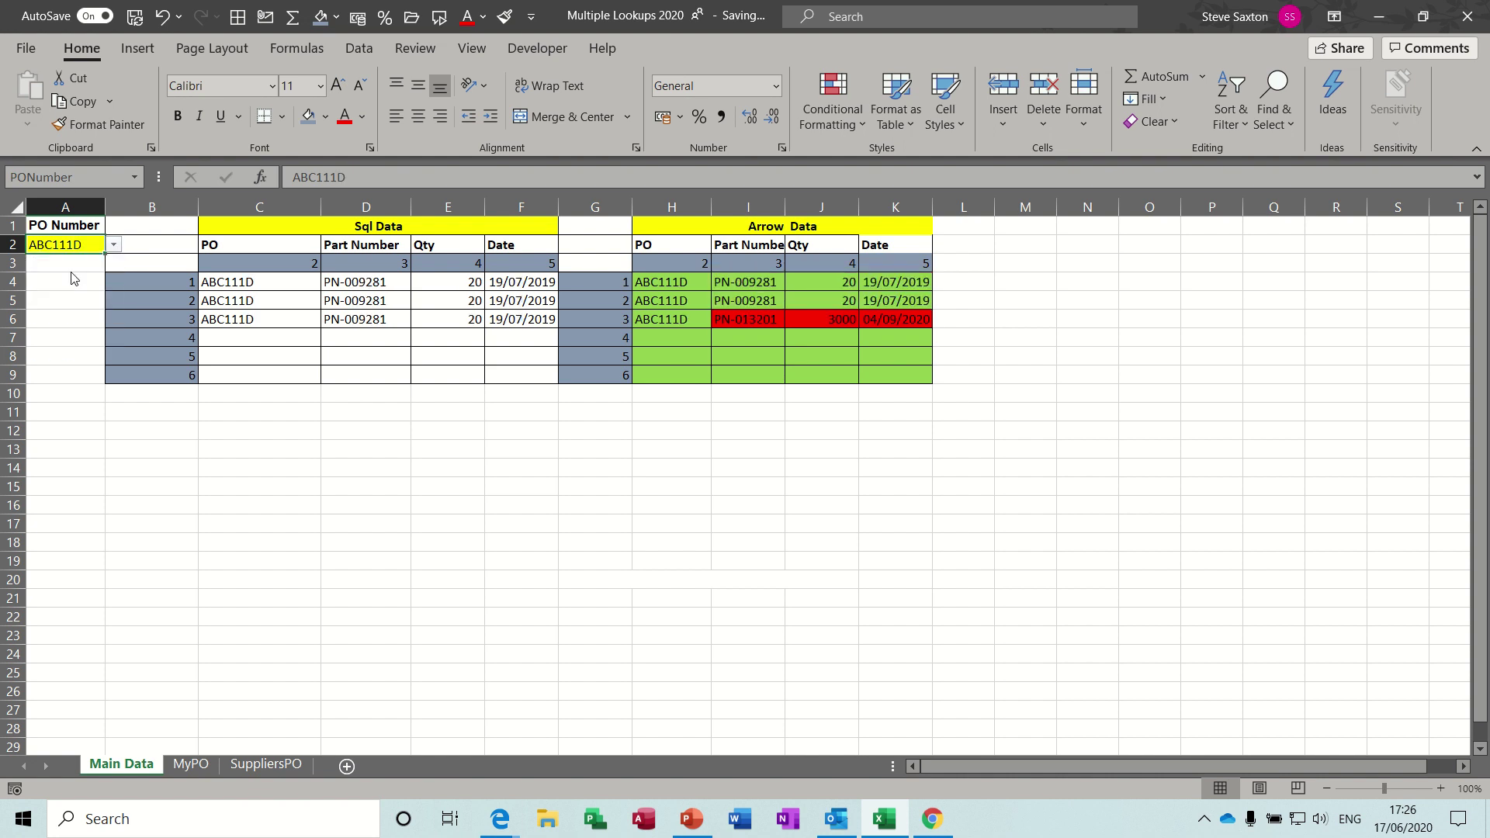
{"action": "left_click", "coordinate": [114, 245]}
{"action": "left_click", "coordinate": [113, 266]}
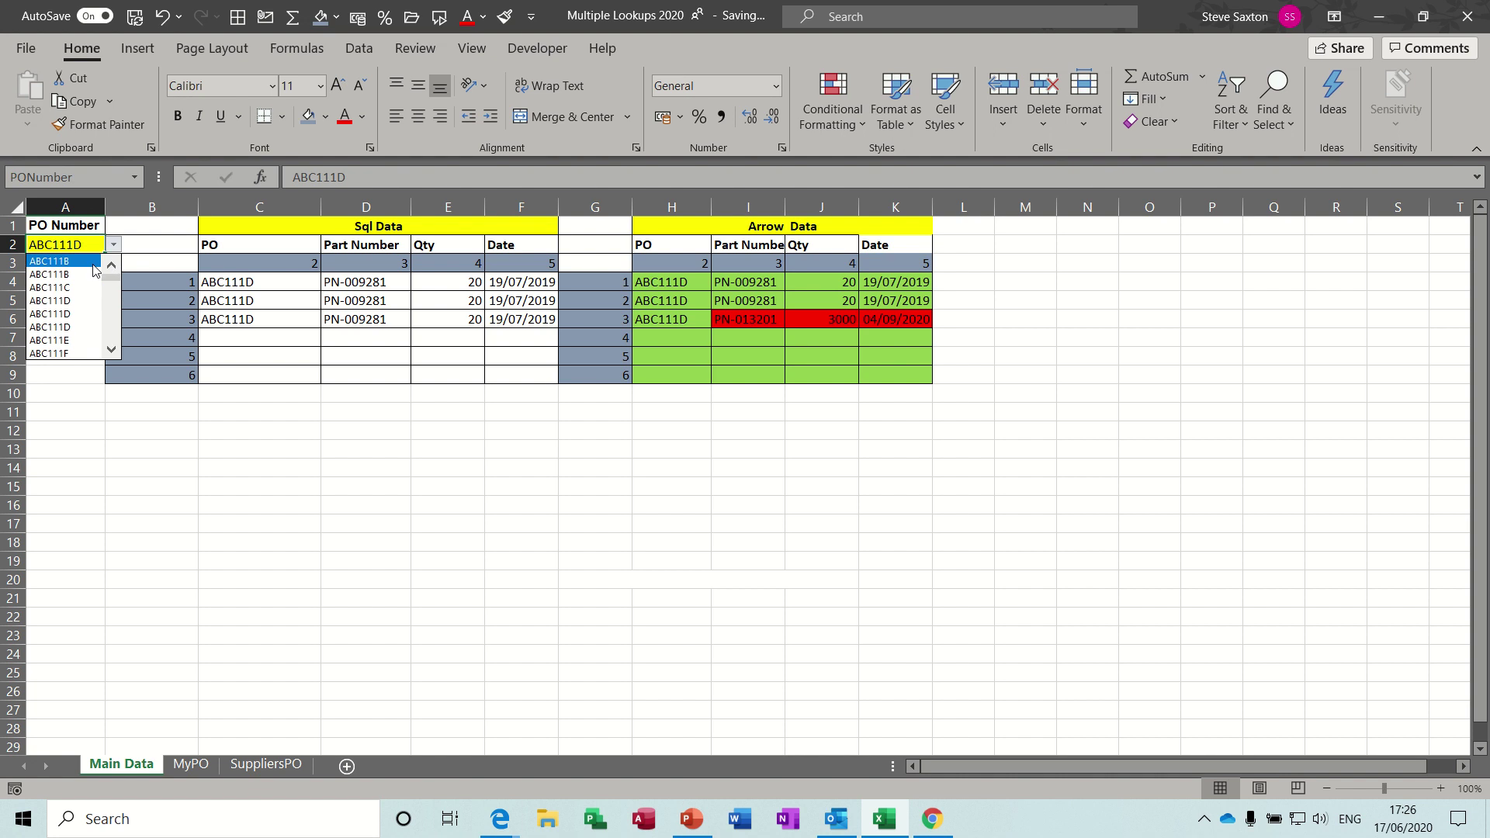
{"action": "left_click", "coordinate": [78, 272]}
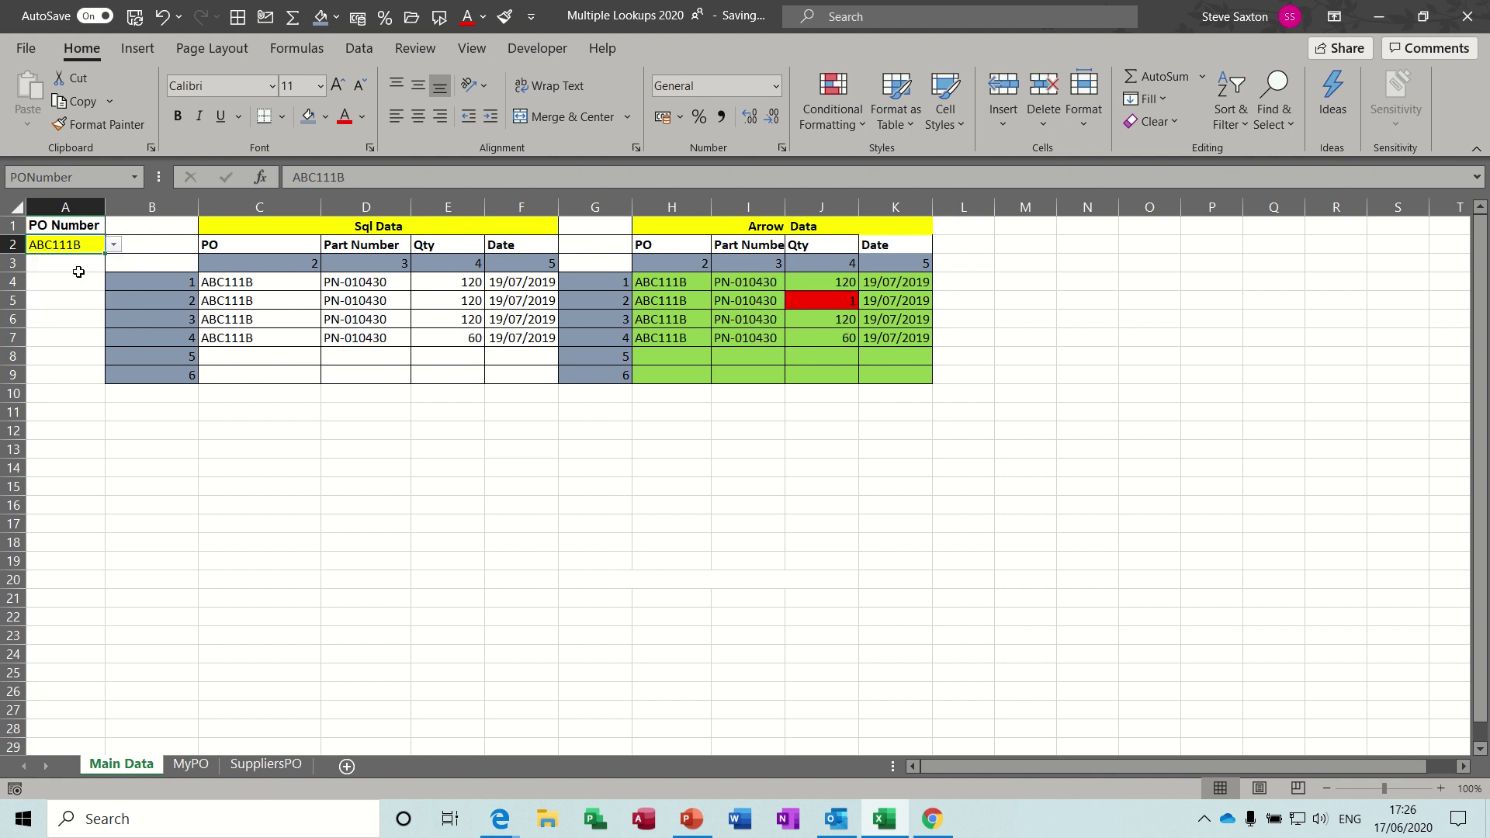
{"action": "left_click", "coordinate": [114, 245]}
{"action": "left_click", "coordinate": [115, 245]}
{"action": "left_click", "coordinate": [114, 245]}
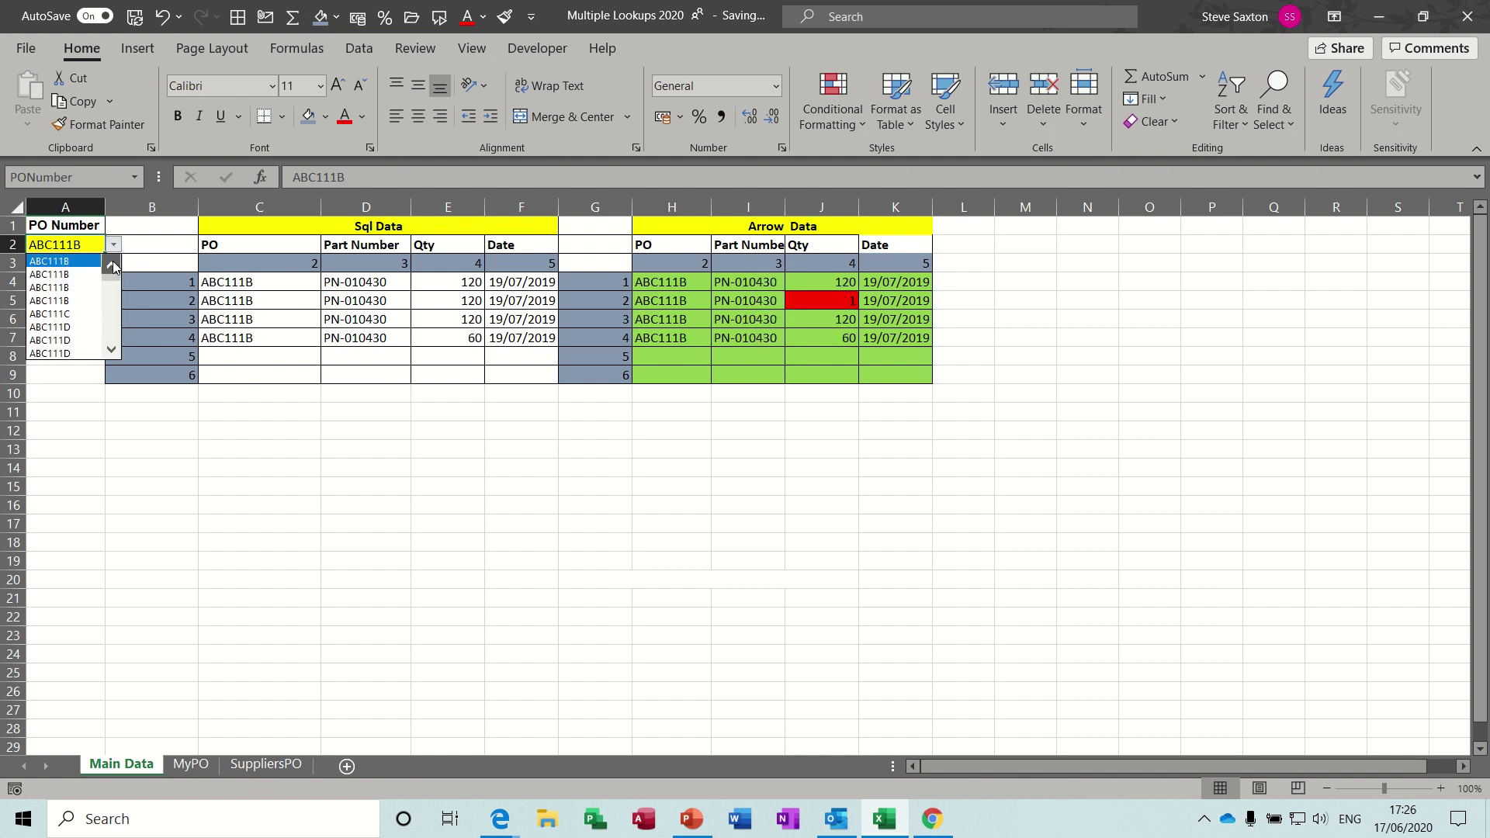
{"action": "left_click", "coordinate": [112, 266]}
{"action": "left_click", "coordinate": [90, 264]}
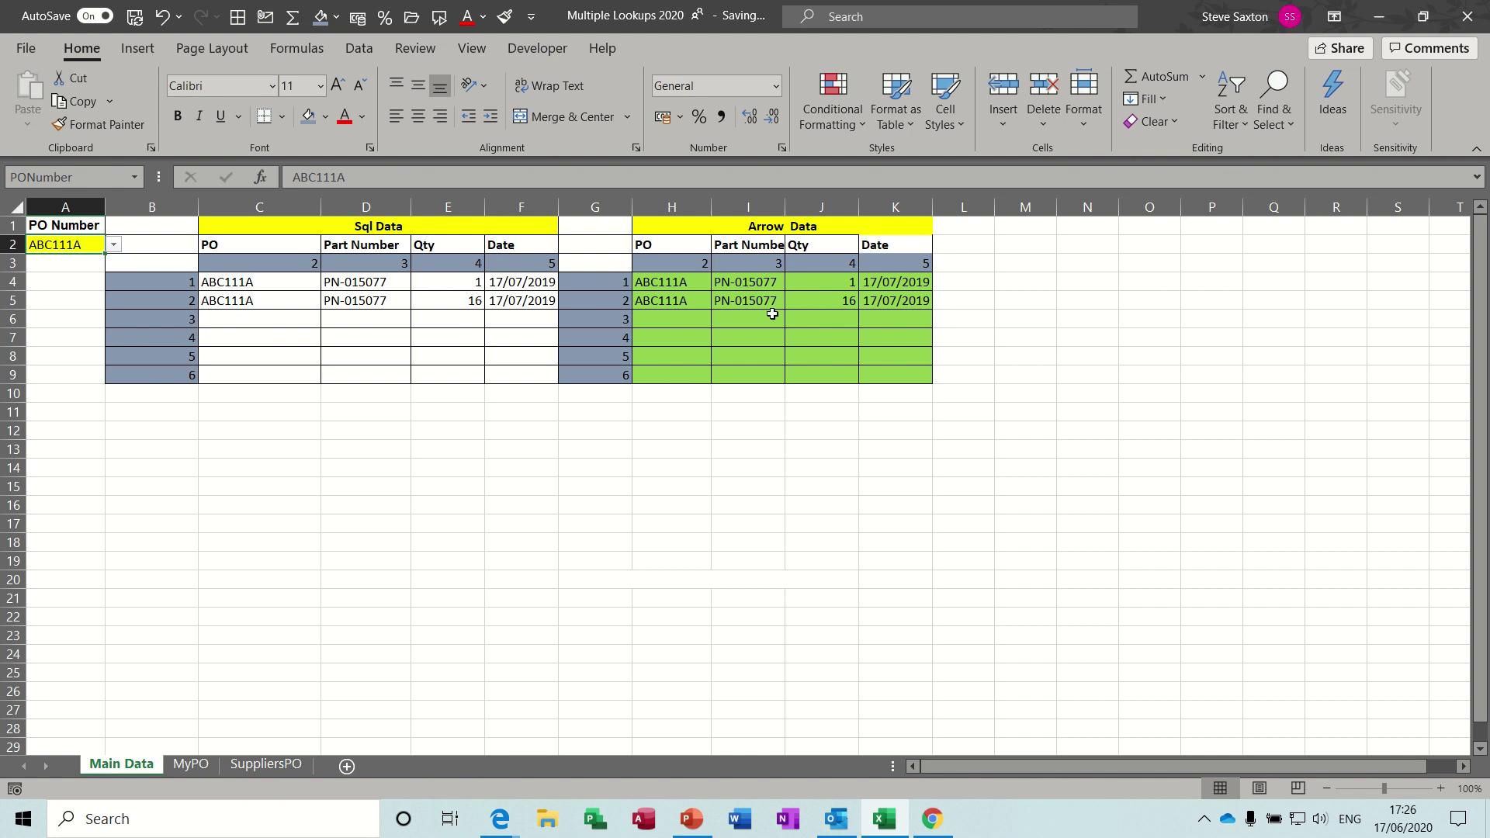
- Inspect the lookup formulas in cells C5 through C9
{"action": "left_click", "coordinate": [243, 320]}
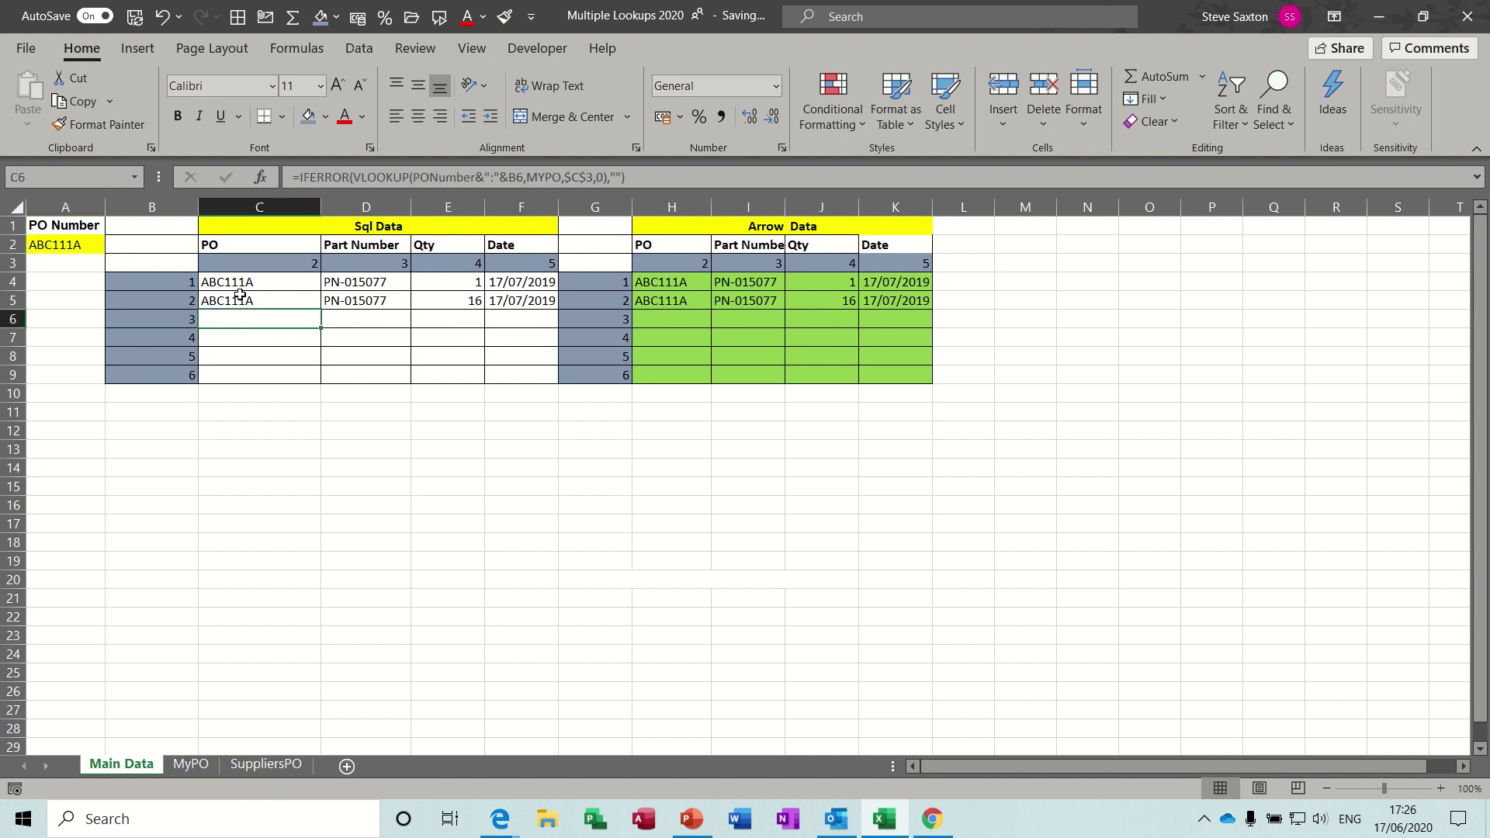
{"action": "left_click", "coordinate": [240, 295]}
{"action": "left_click", "coordinate": [240, 319]}
{"action": "left_click", "coordinate": [243, 338]}
{"action": "left_click", "coordinate": [250, 367]}
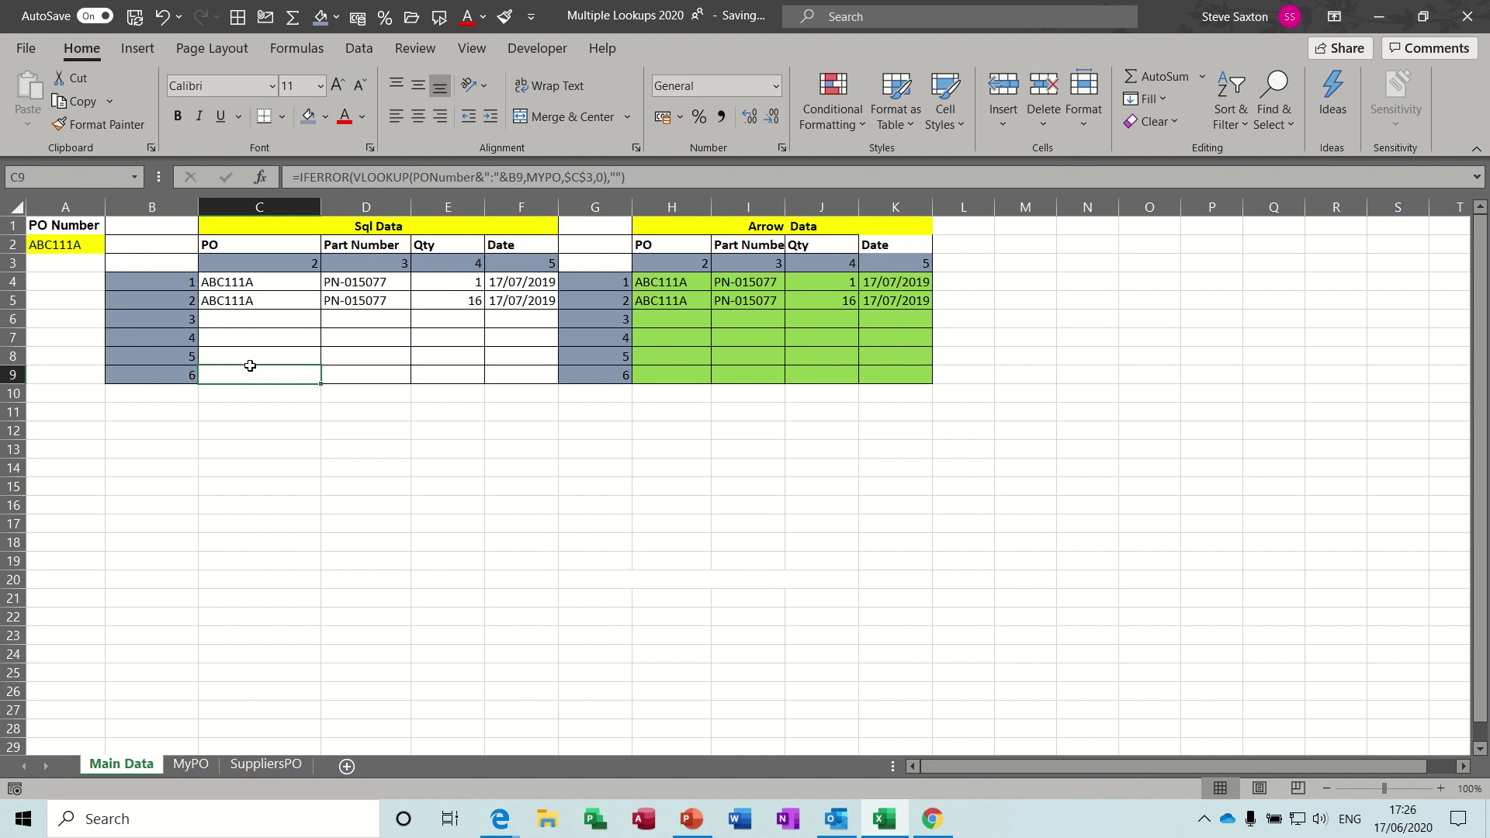